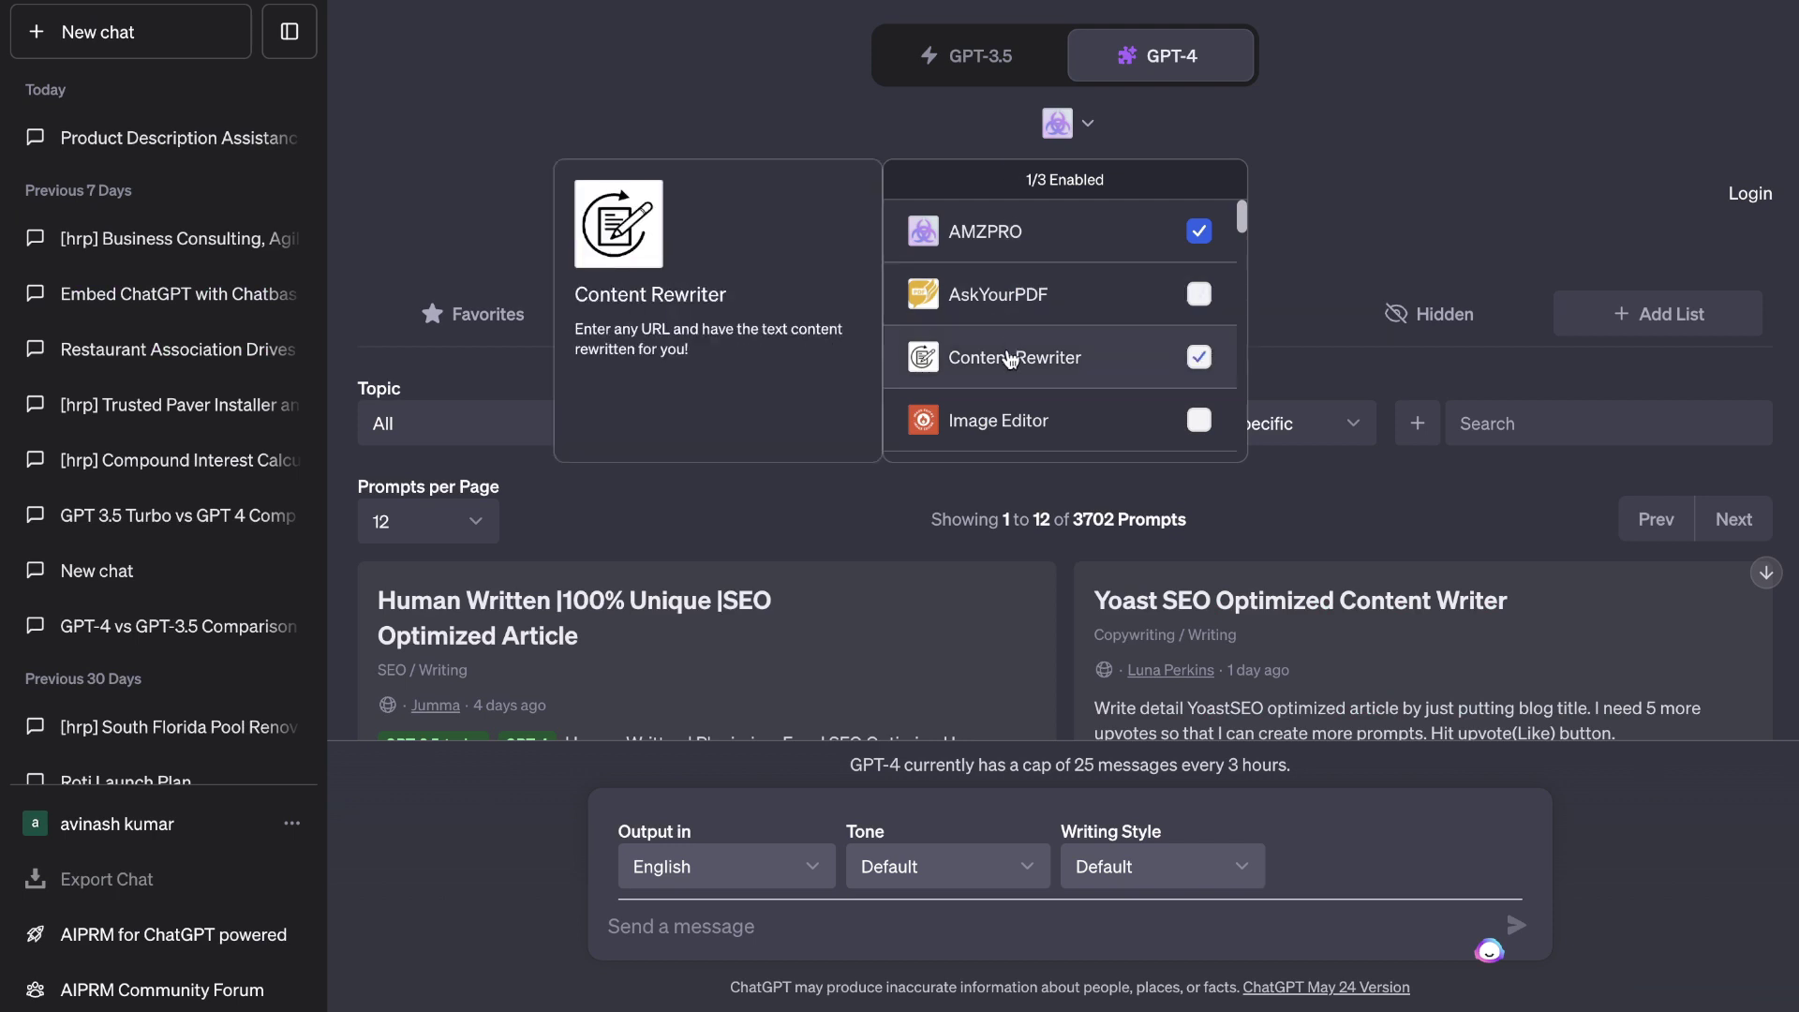
Step: Enable Content Rewriter and send the Ownr blog URL, asking to rewrite it so it is unique
{"action": "left_click", "coordinate": [1009, 359]}
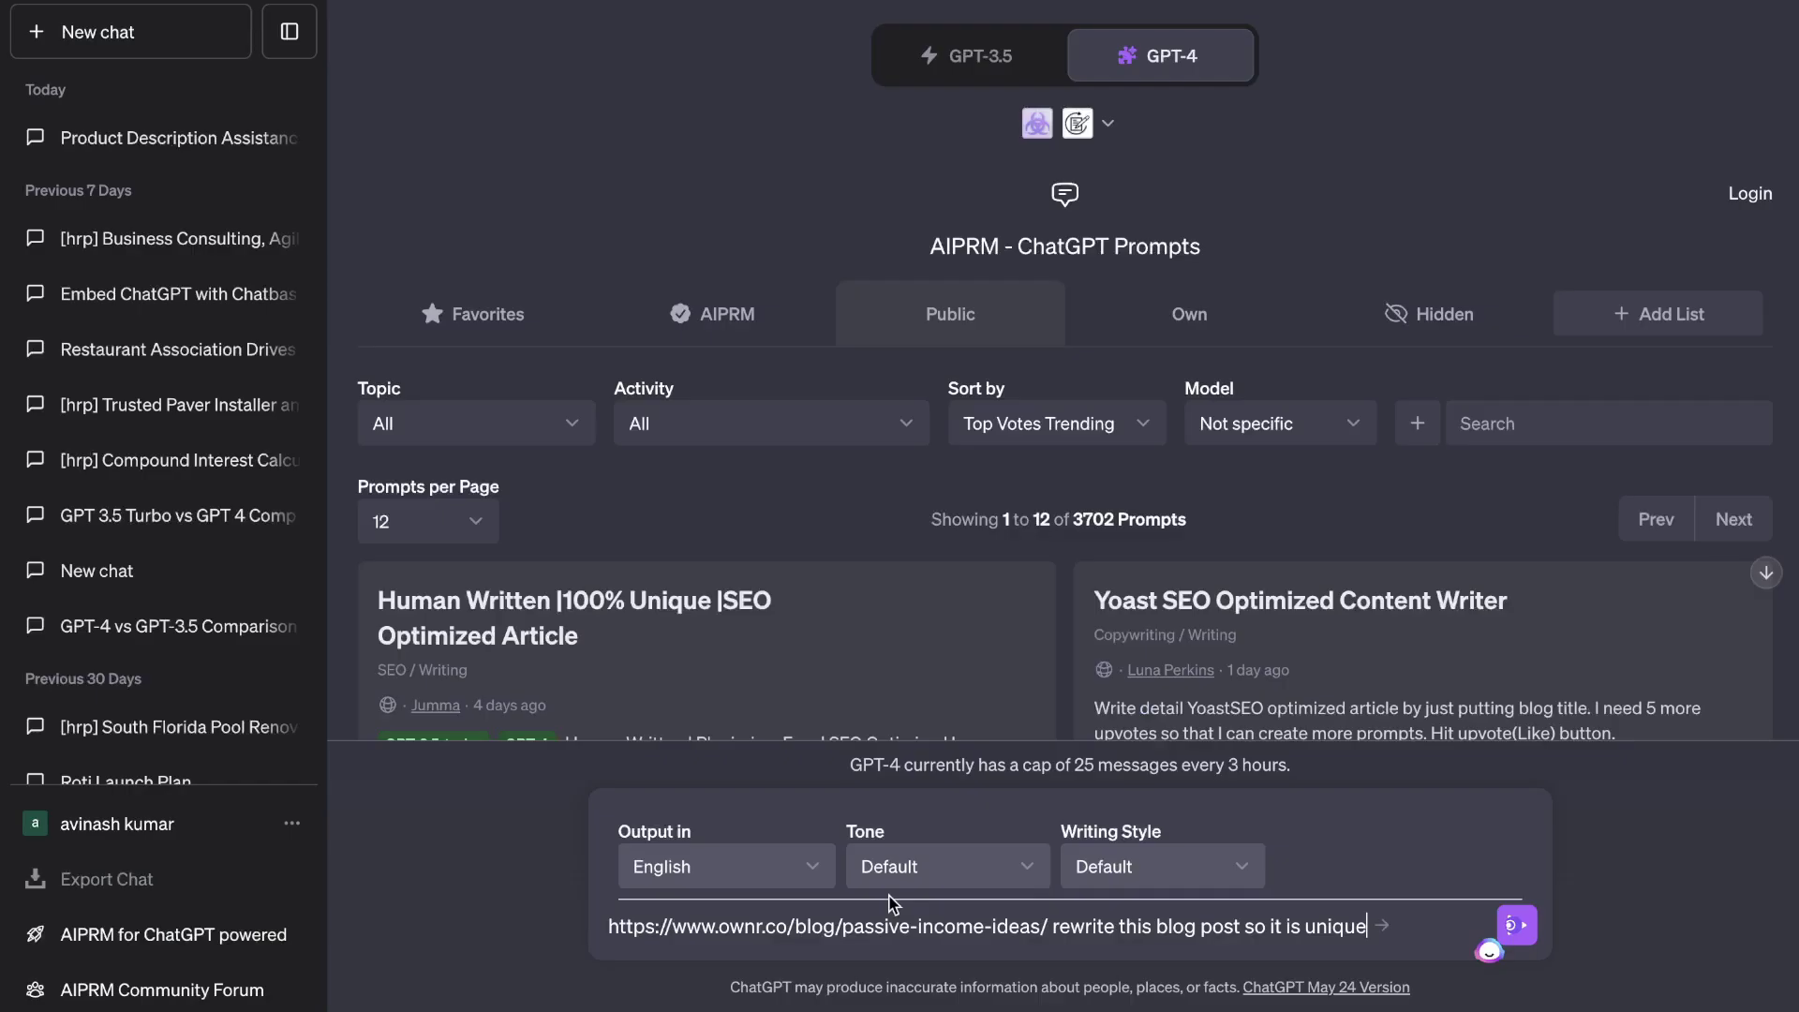
{"action": "key", "text": "Return"}
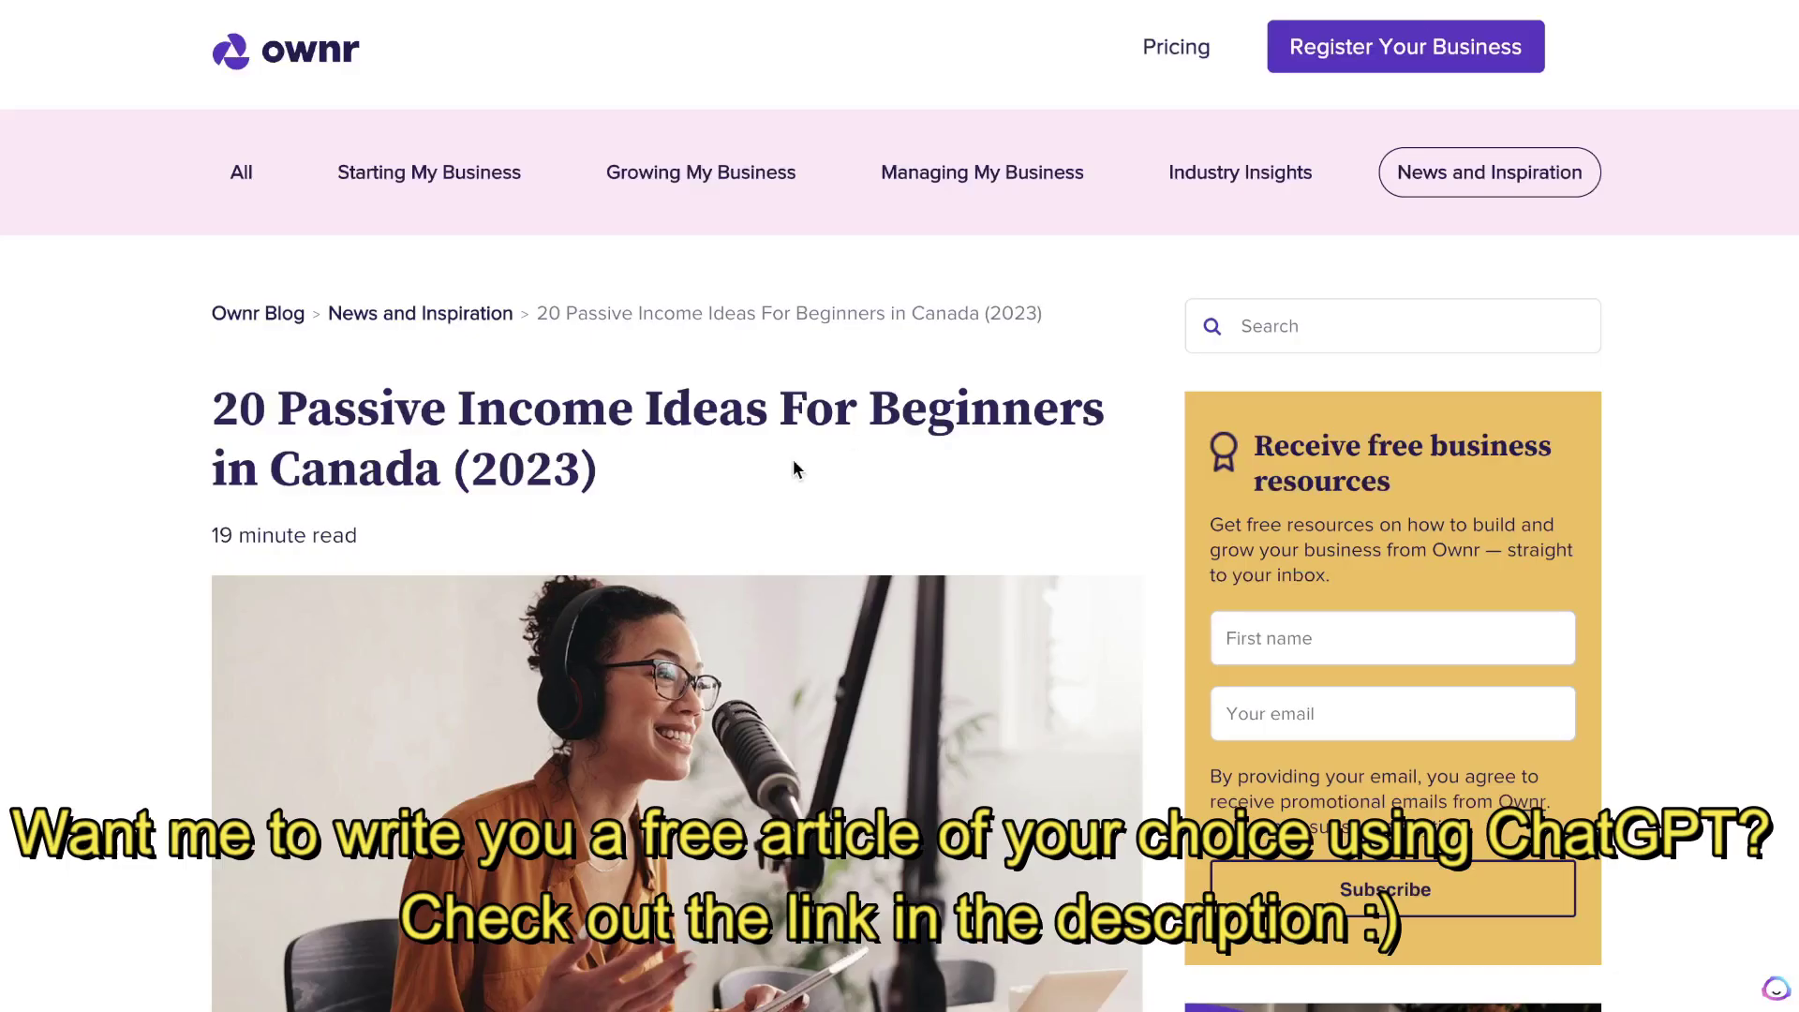
{"action": "scroll", "coordinate": [792, 459], "scroll_direction": "down", "scroll_amount": 6}
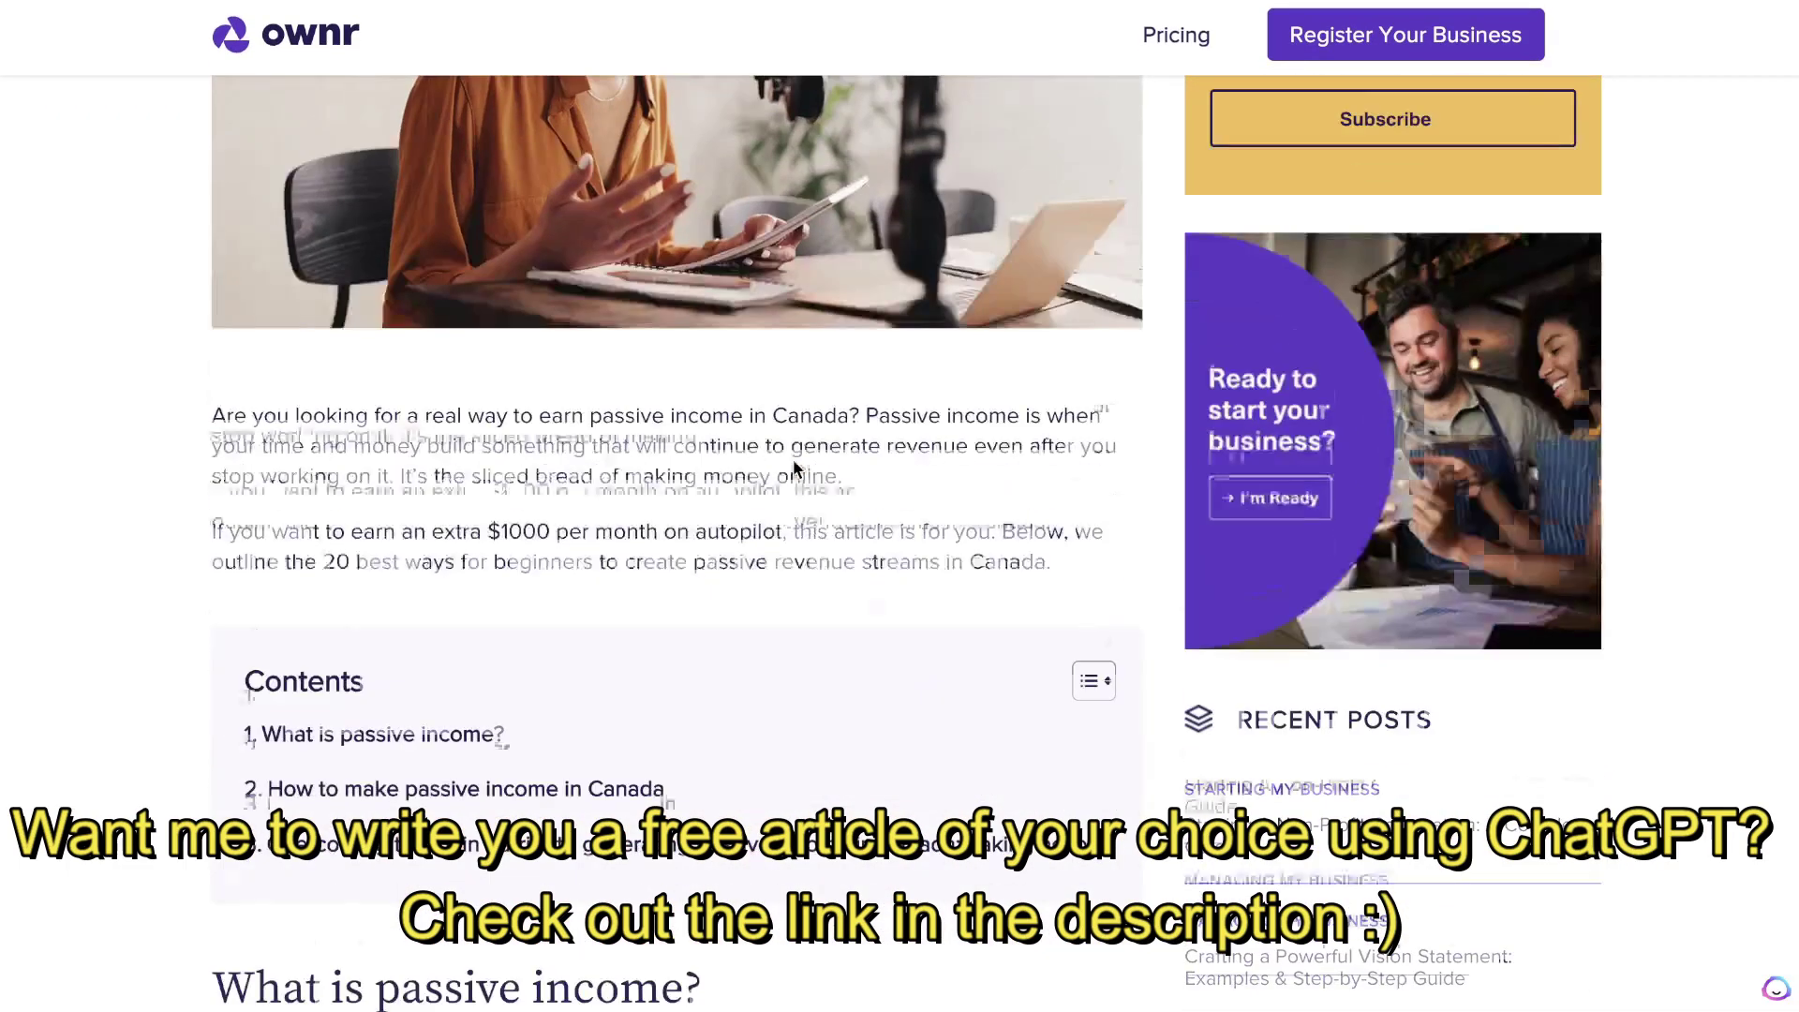
{"action": "scroll", "coordinate": [793, 465], "scroll_direction": "up", "scroll_amount": 8}
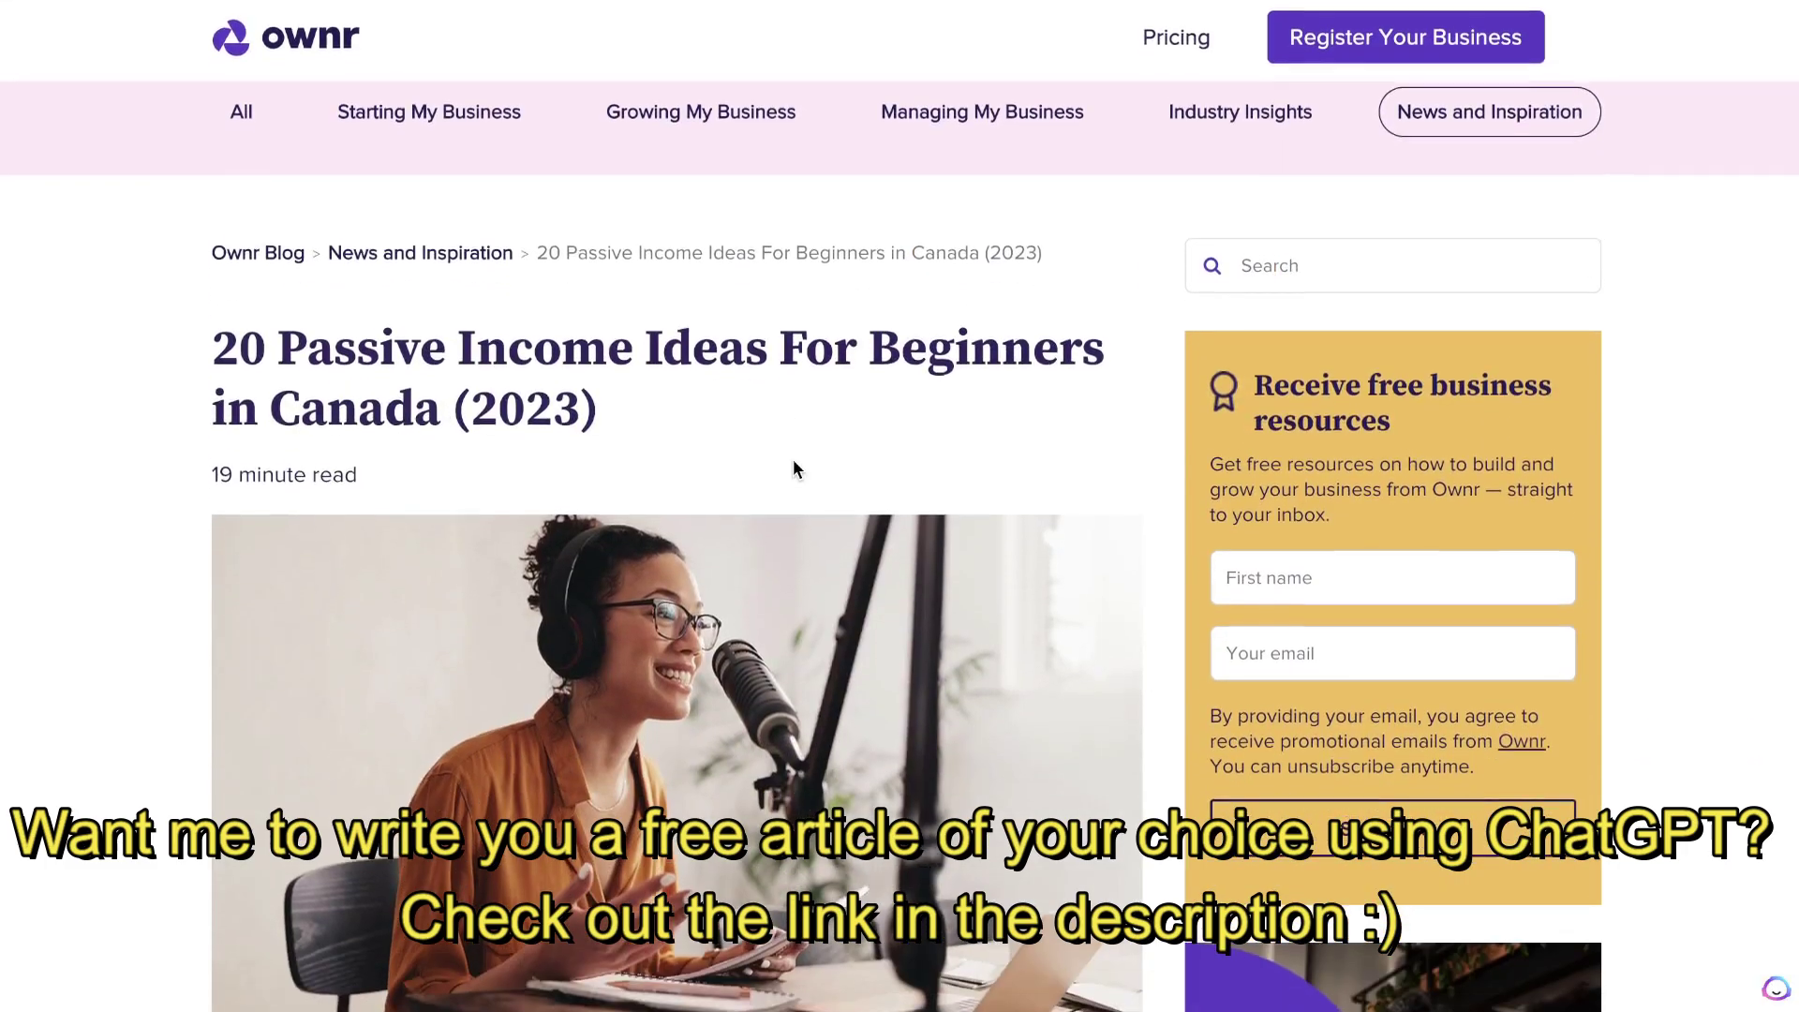
{"action": "scroll", "coordinate": [793, 461], "scroll_direction": "down", "scroll_amount": 15}
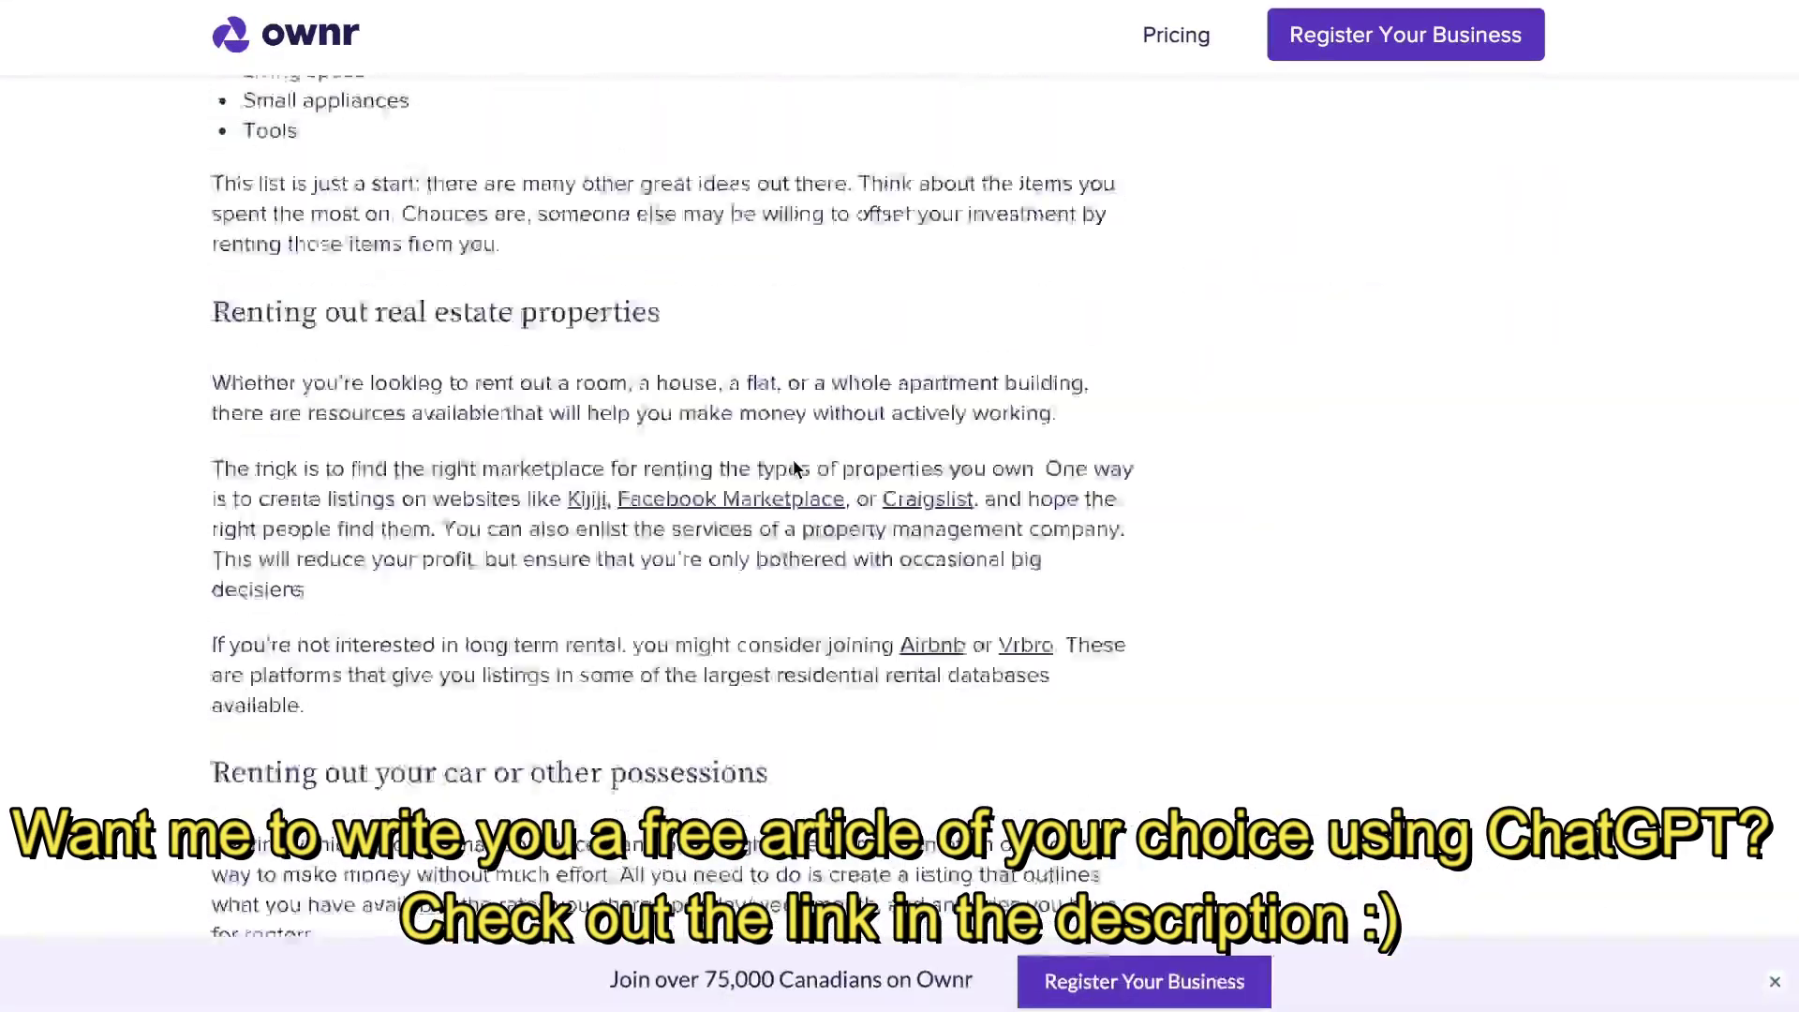
{"action": "scroll", "coordinate": [792, 465], "scroll_direction": "down", "scroll_amount": 15}
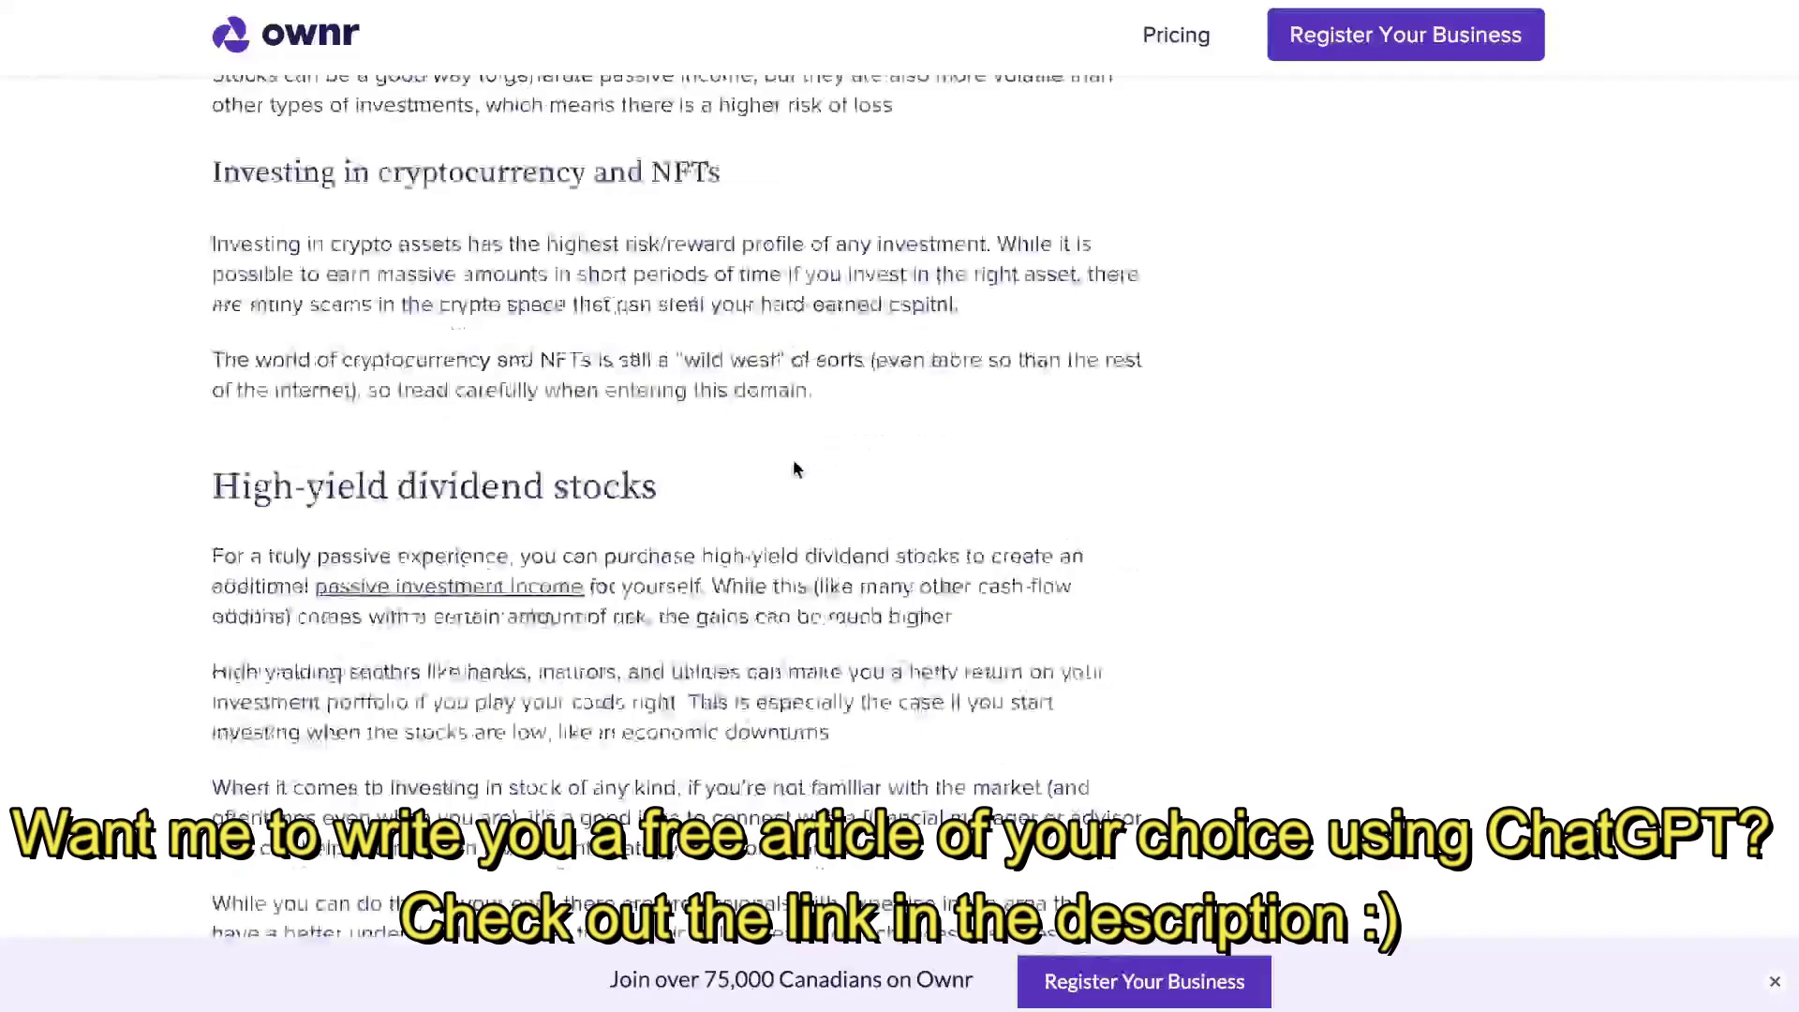
{"action": "scroll", "coordinate": [792, 468], "scroll_direction": "down", "scroll_amount": 15}
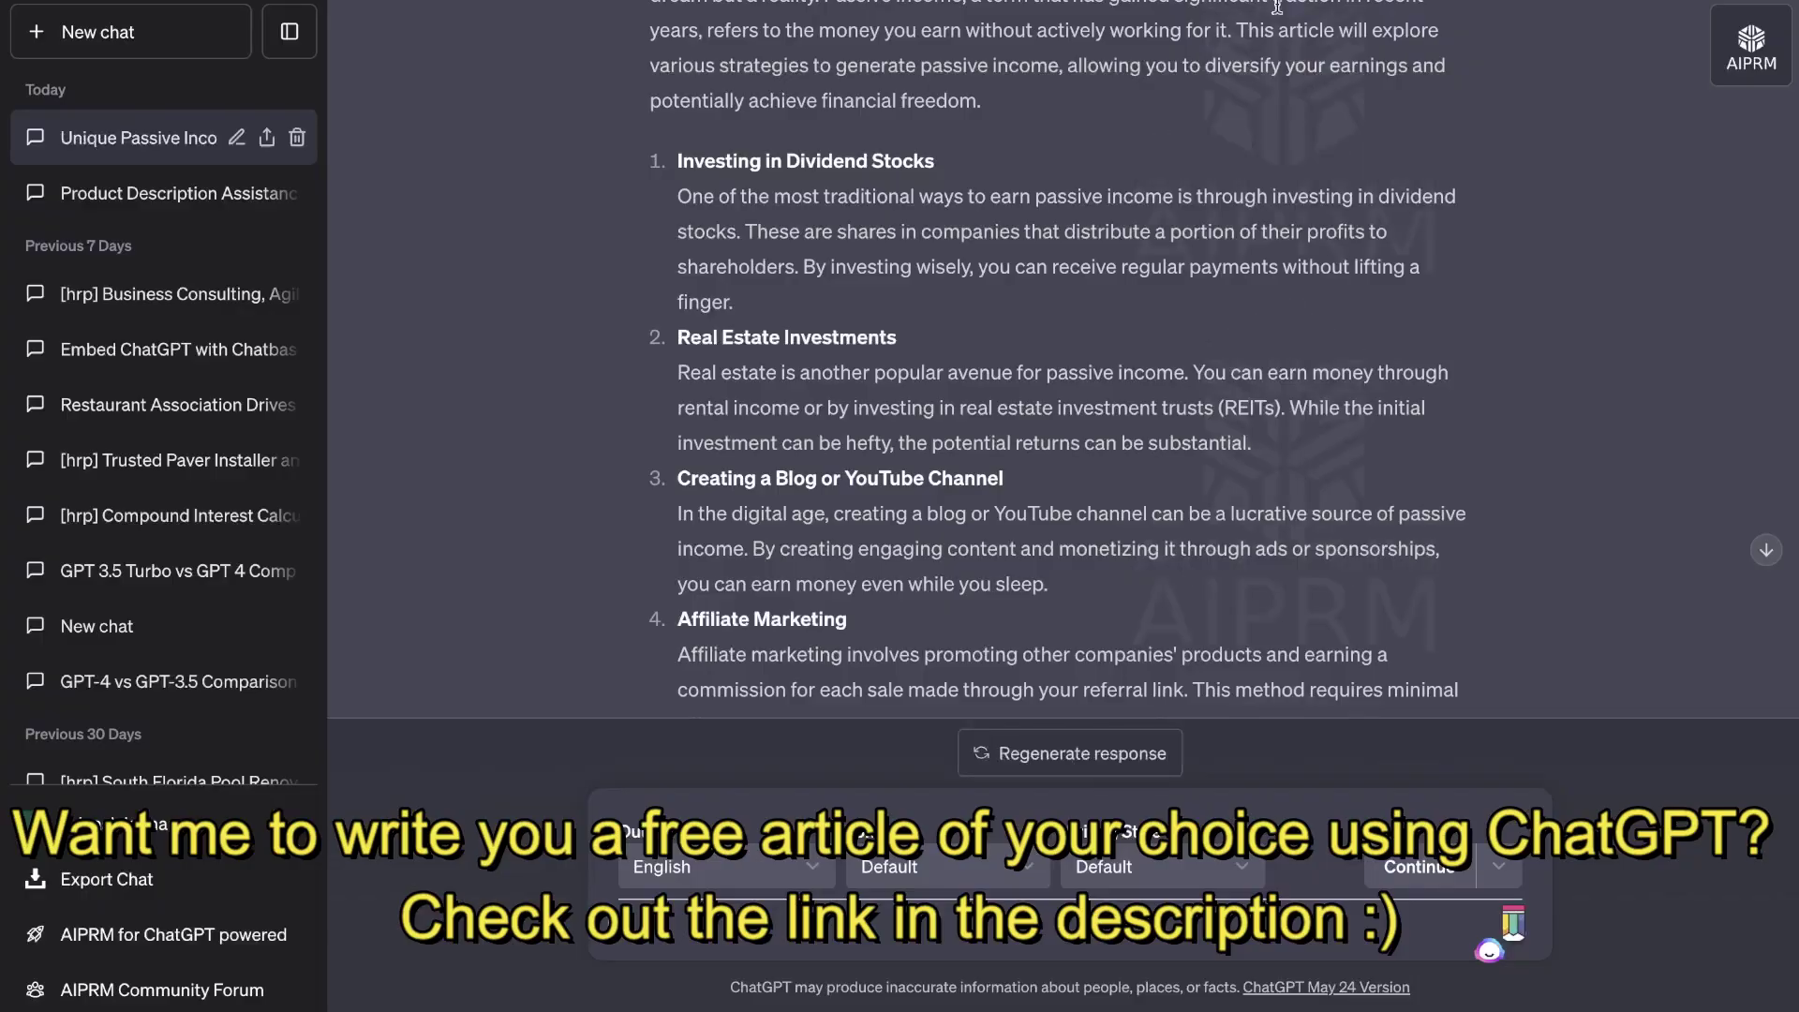
{"action": "scroll", "coordinate": [1143, 417], "scroll_direction": "up", "scroll_amount": 5}
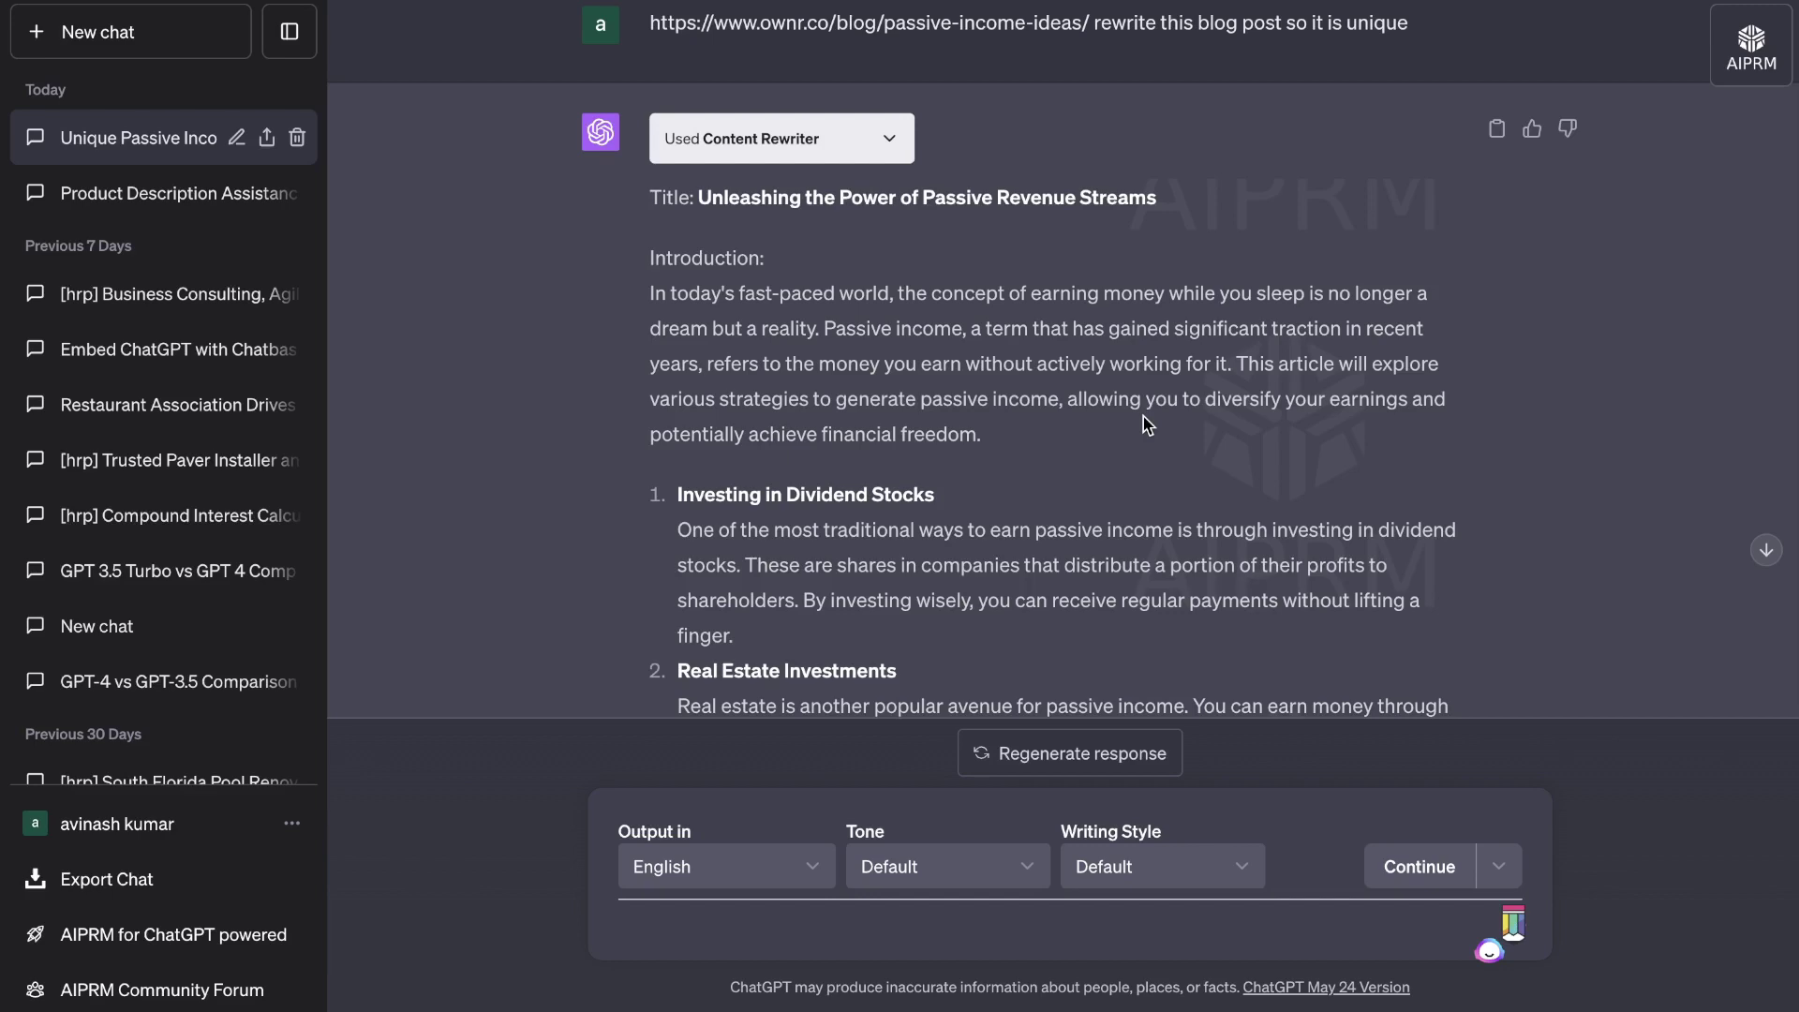
{"action": "scroll", "coordinate": [1147, 424], "scroll_direction": "down", "scroll_amount": 3}
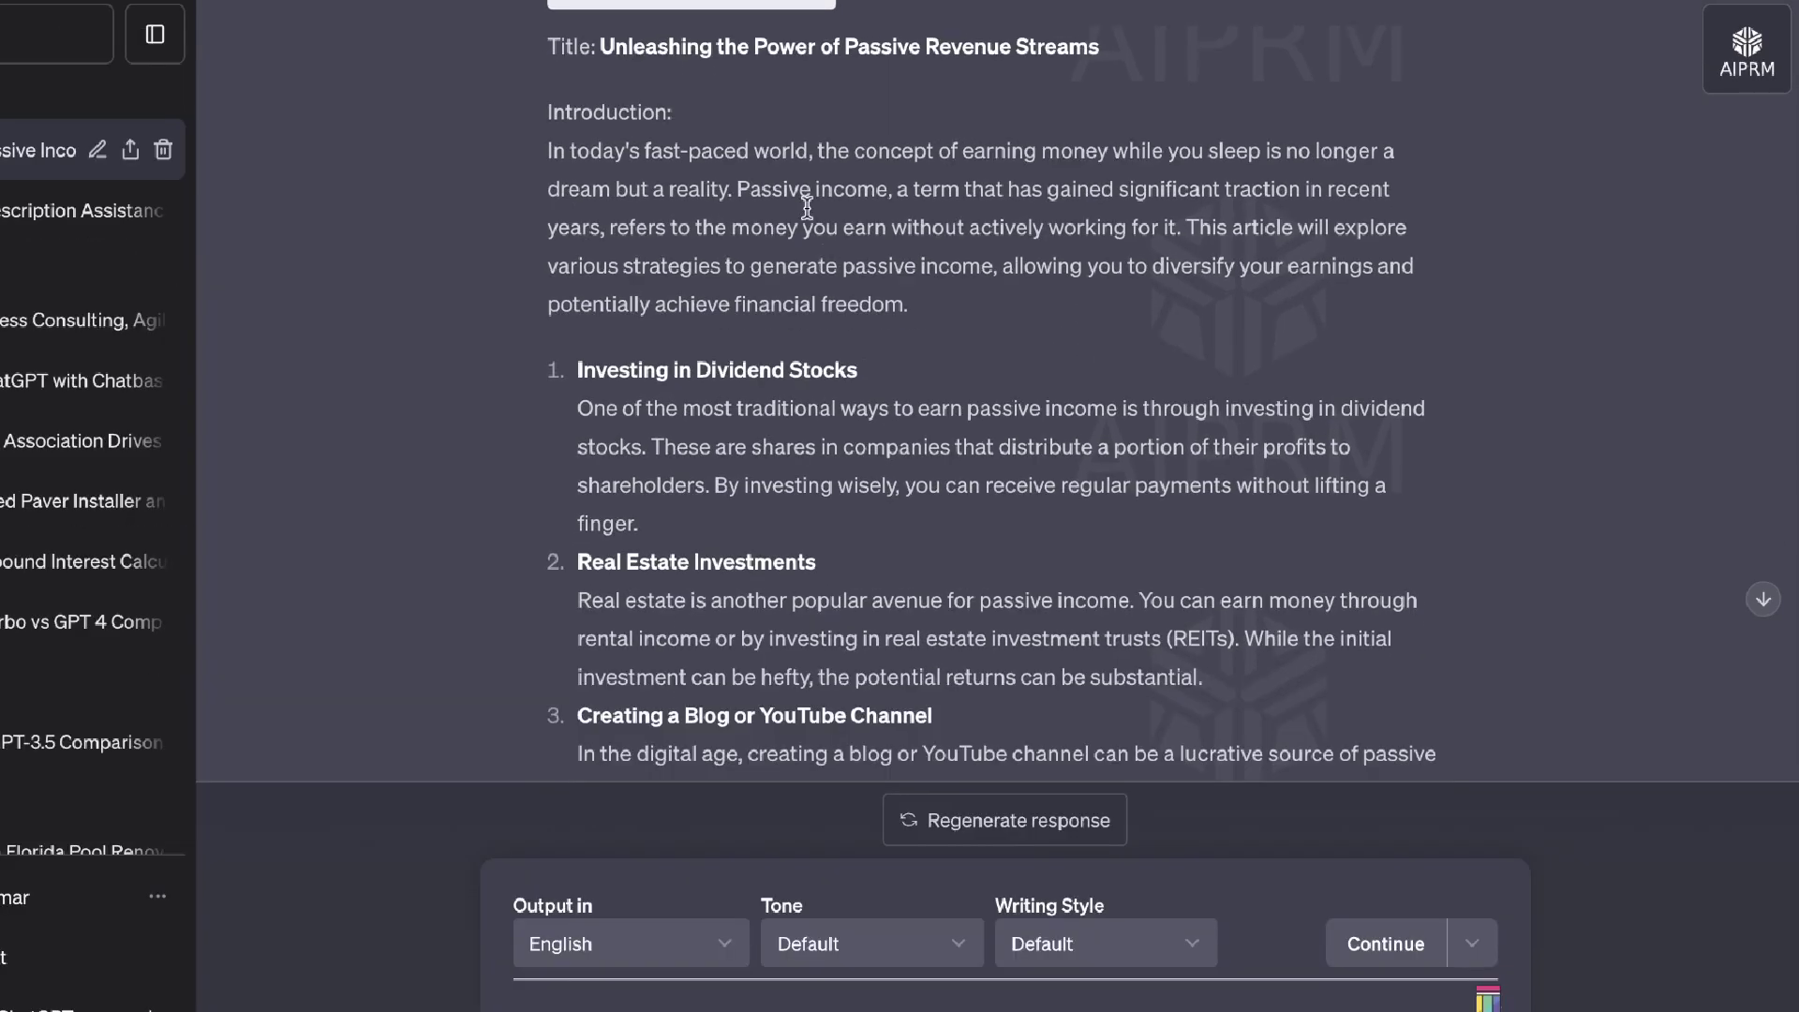
{"action": "scroll", "coordinate": [812, 229], "scroll_direction": "down", "scroll_amount": 5}
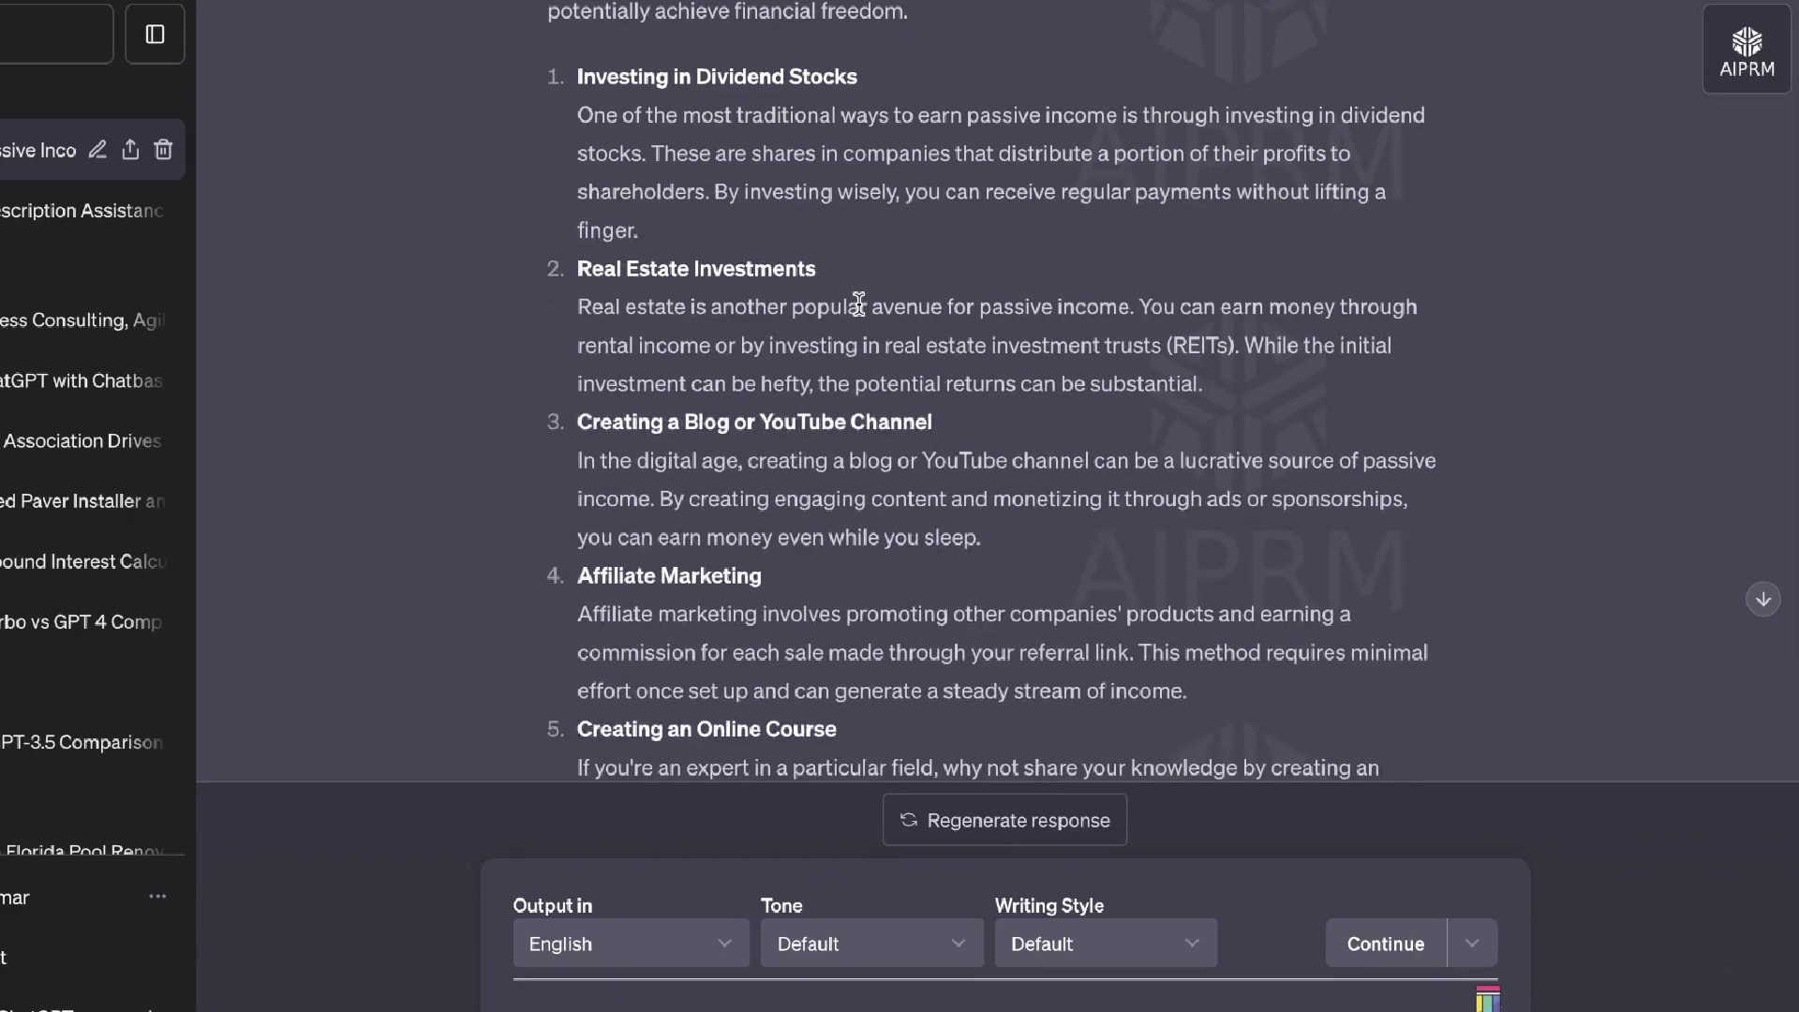
{"action": "scroll", "coordinate": [859, 302], "scroll_direction": "down", "scroll_amount": 8}
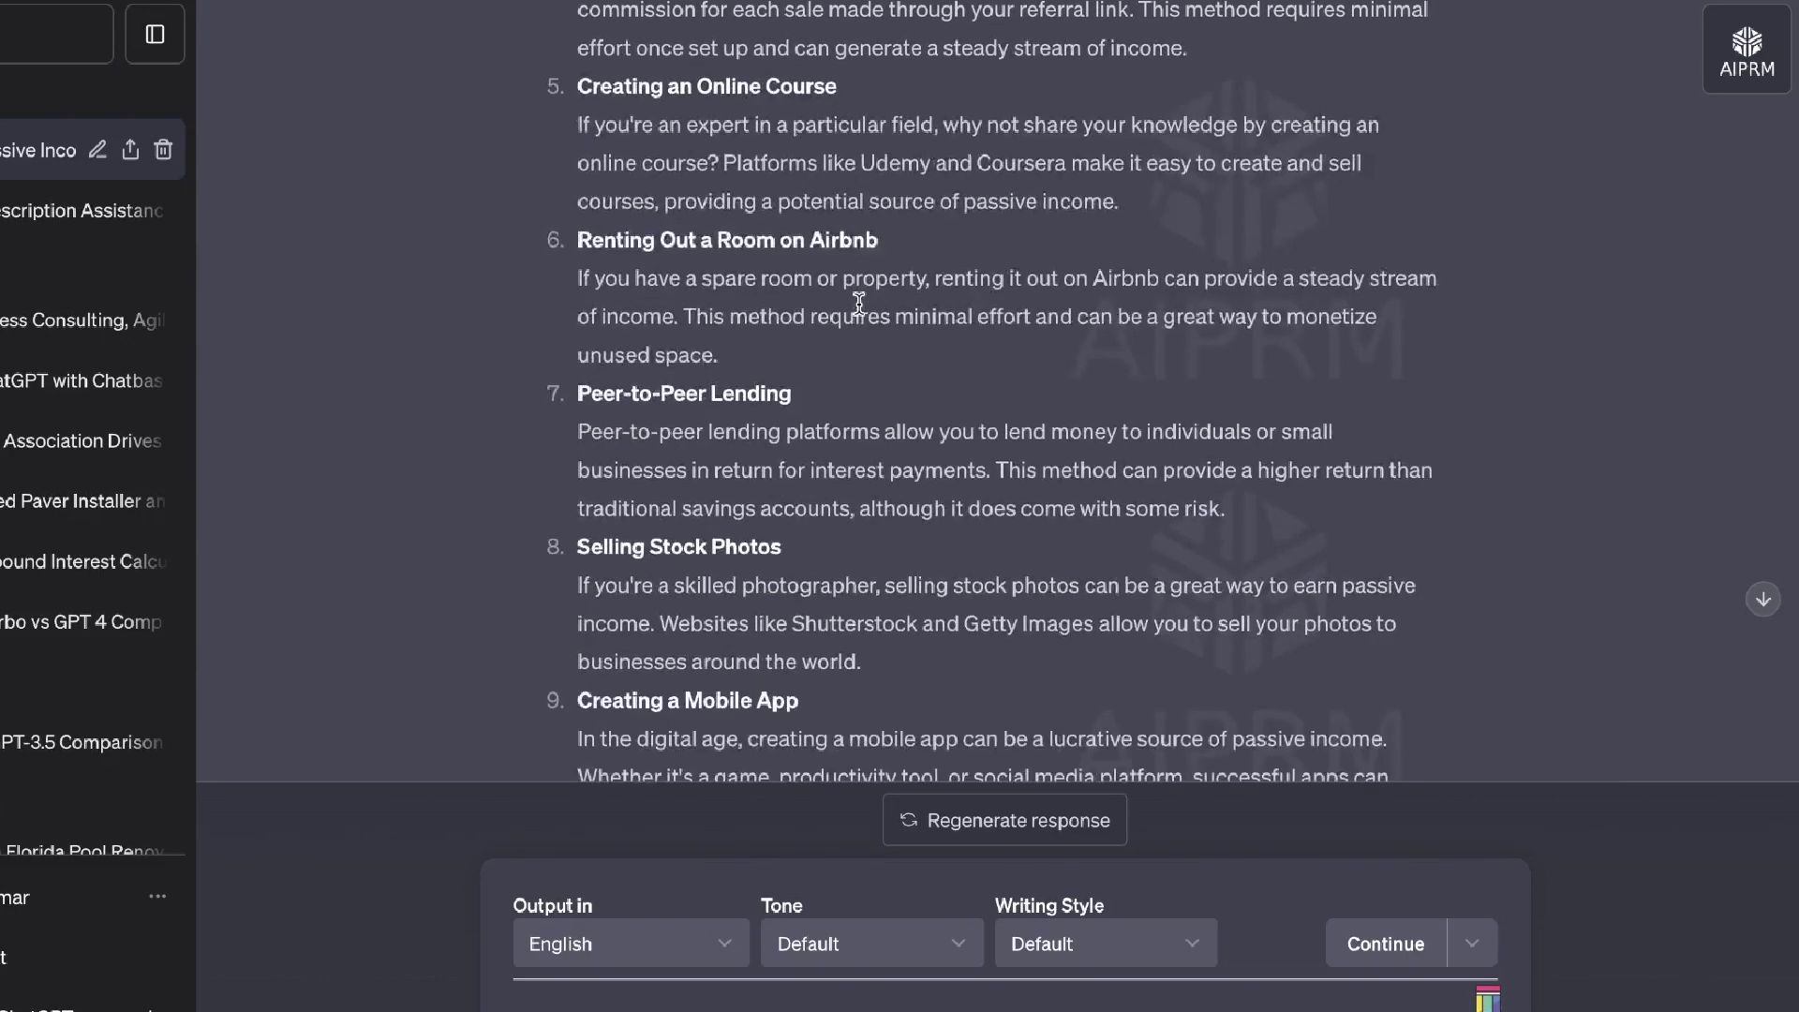
{"action": "scroll", "coordinate": [858, 302], "scroll_direction": "down", "scroll_amount": 7}
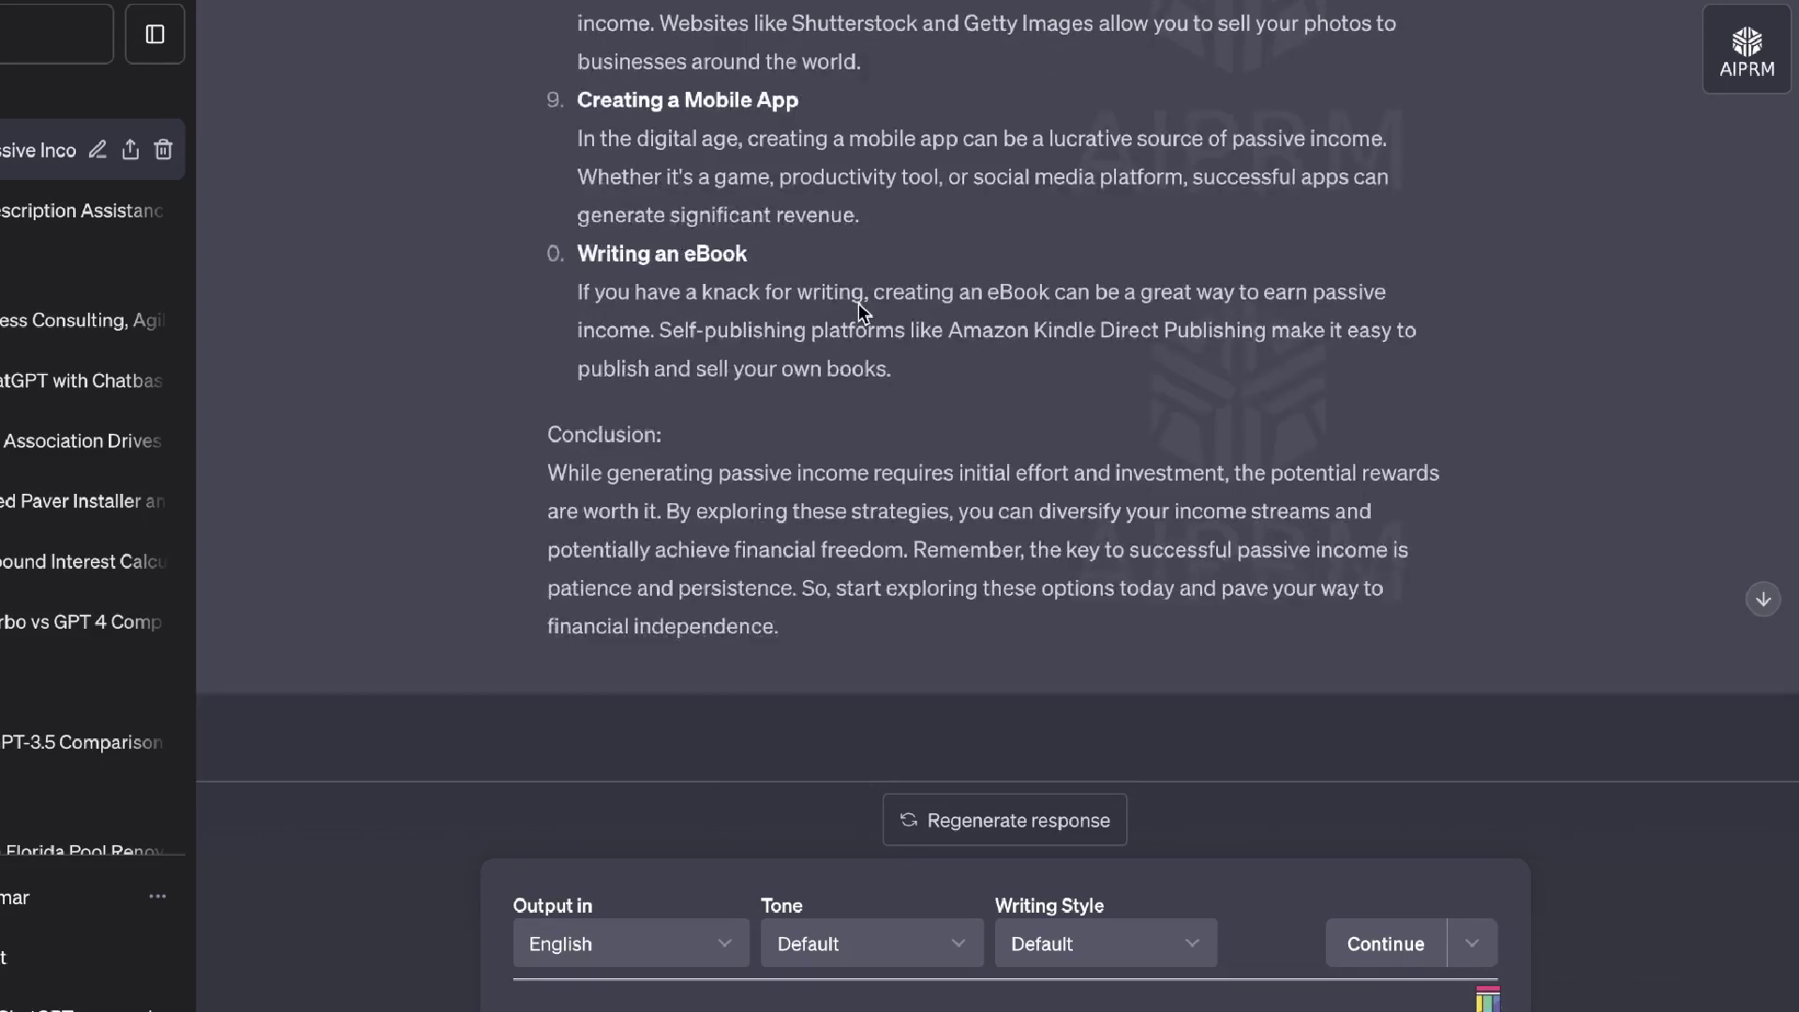
{"action": "scroll", "coordinate": [858, 301], "scroll_direction": "up", "scroll_amount": 7}
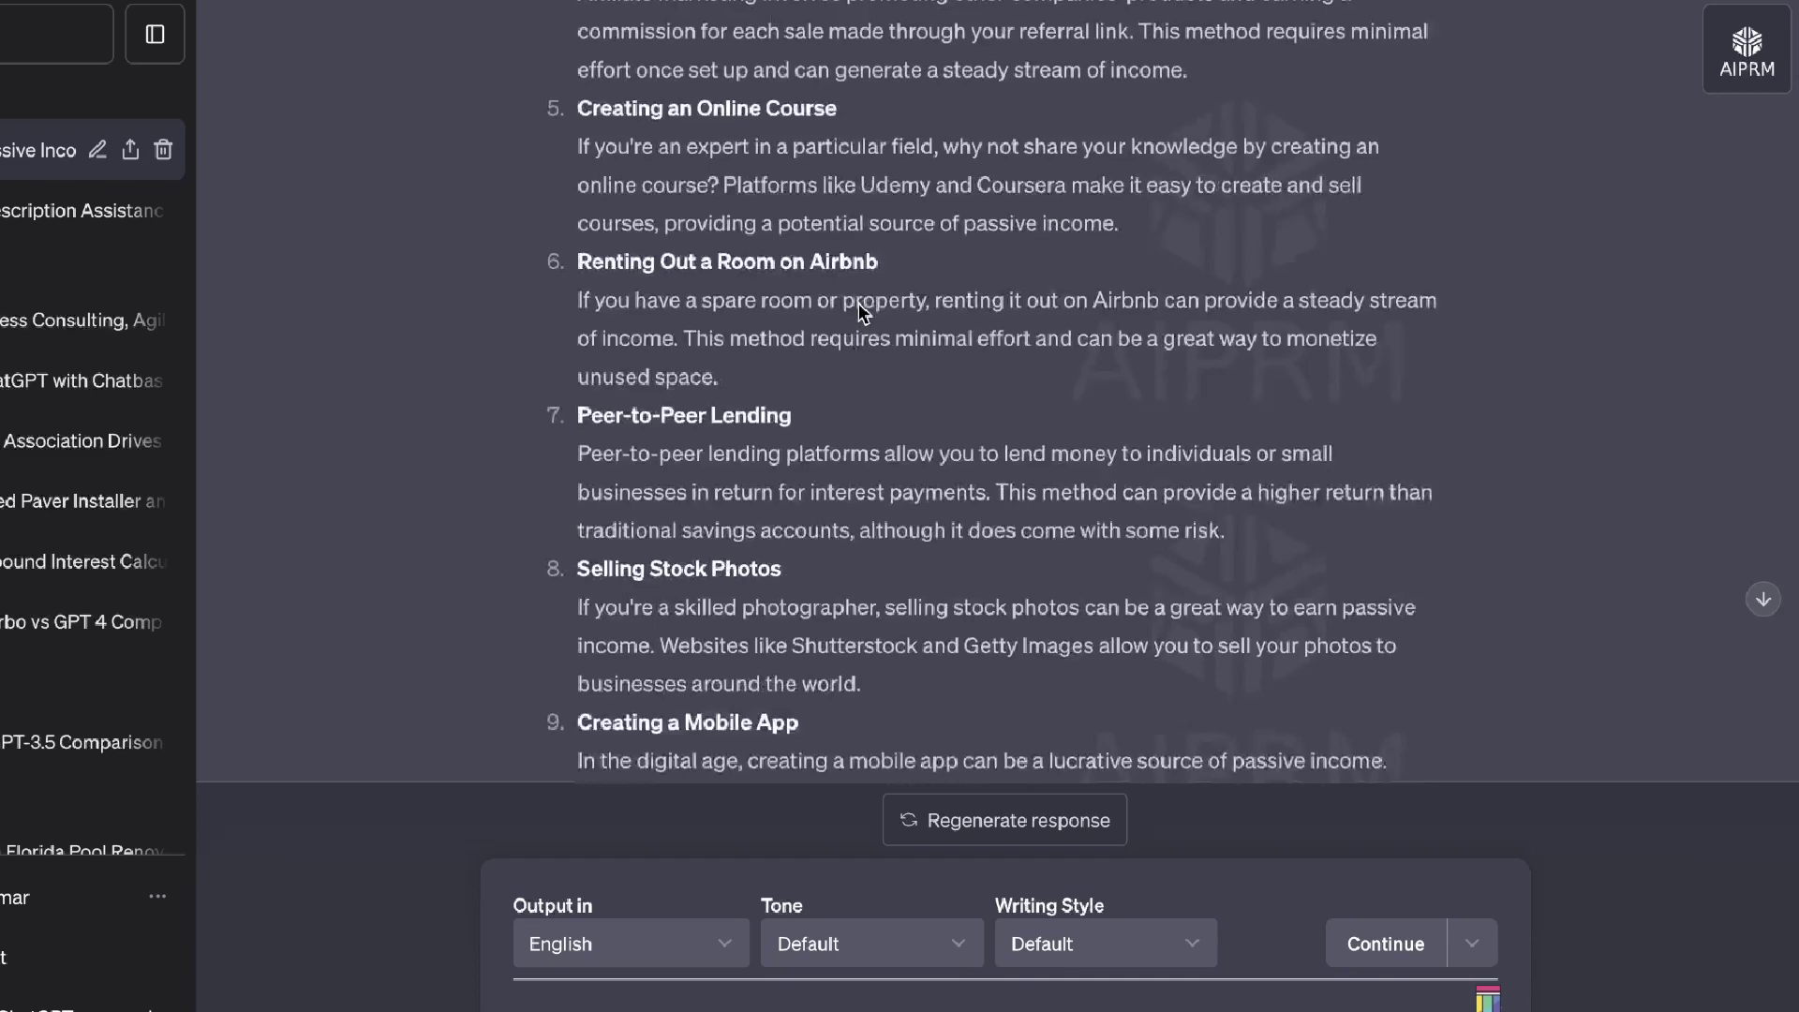
{"action": "scroll", "coordinate": [858, 301], "scroll_direction": "up", "scroll_amount": 2}
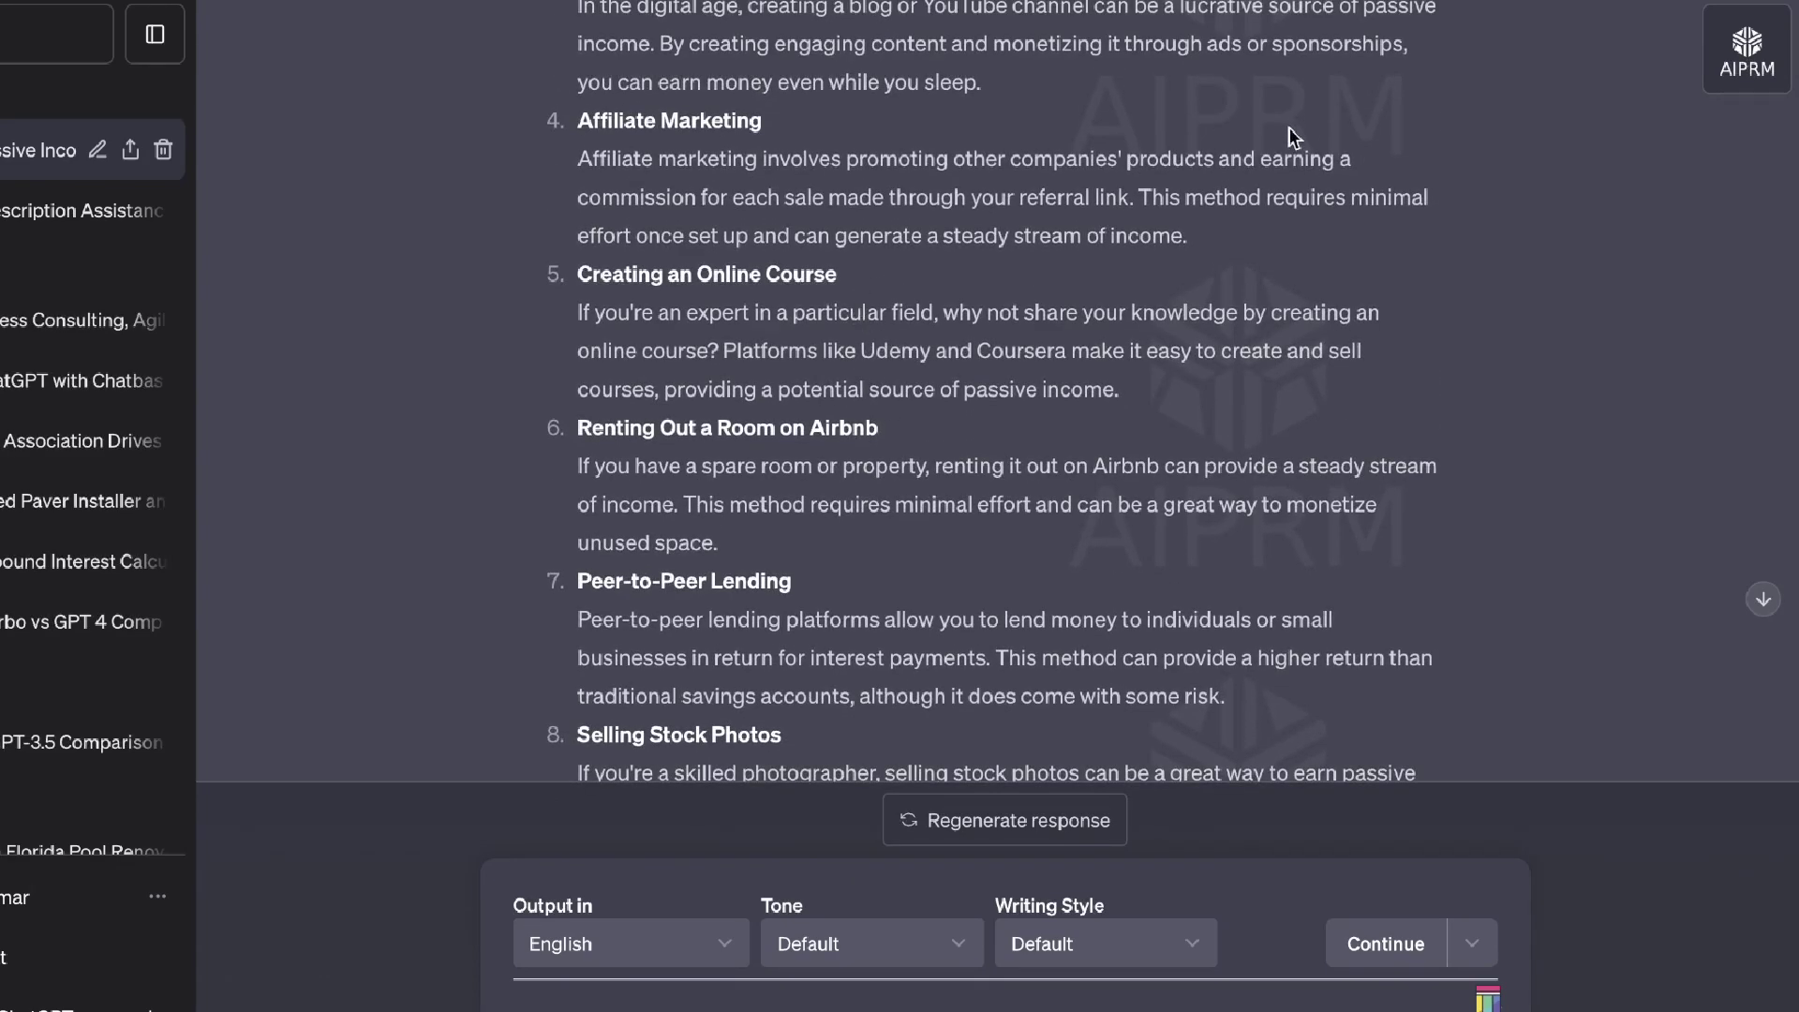
{"action": "scroll", "coordinate": [1109, 227], "scroll_direction": "up", "scroll_amount": 4}
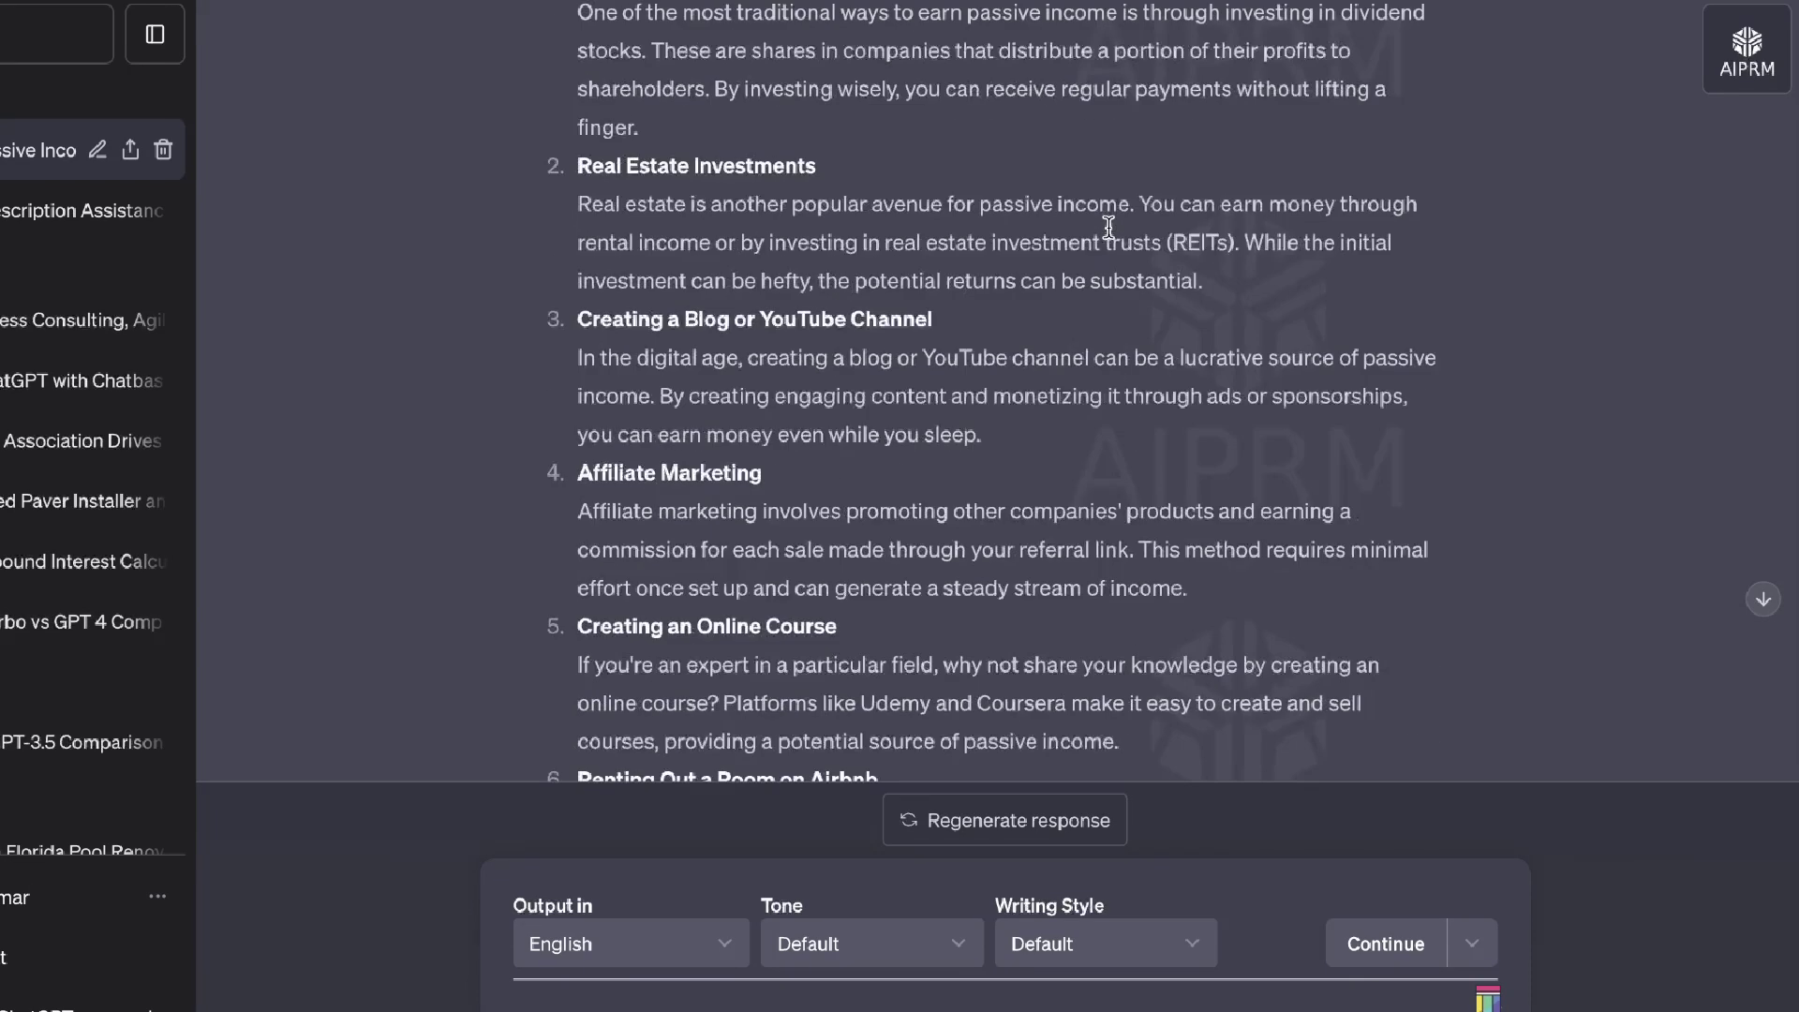
{"action": "scroll", "coordinate": [1108, 227], "scroll_direction": "up", "scroll_amount": 4}
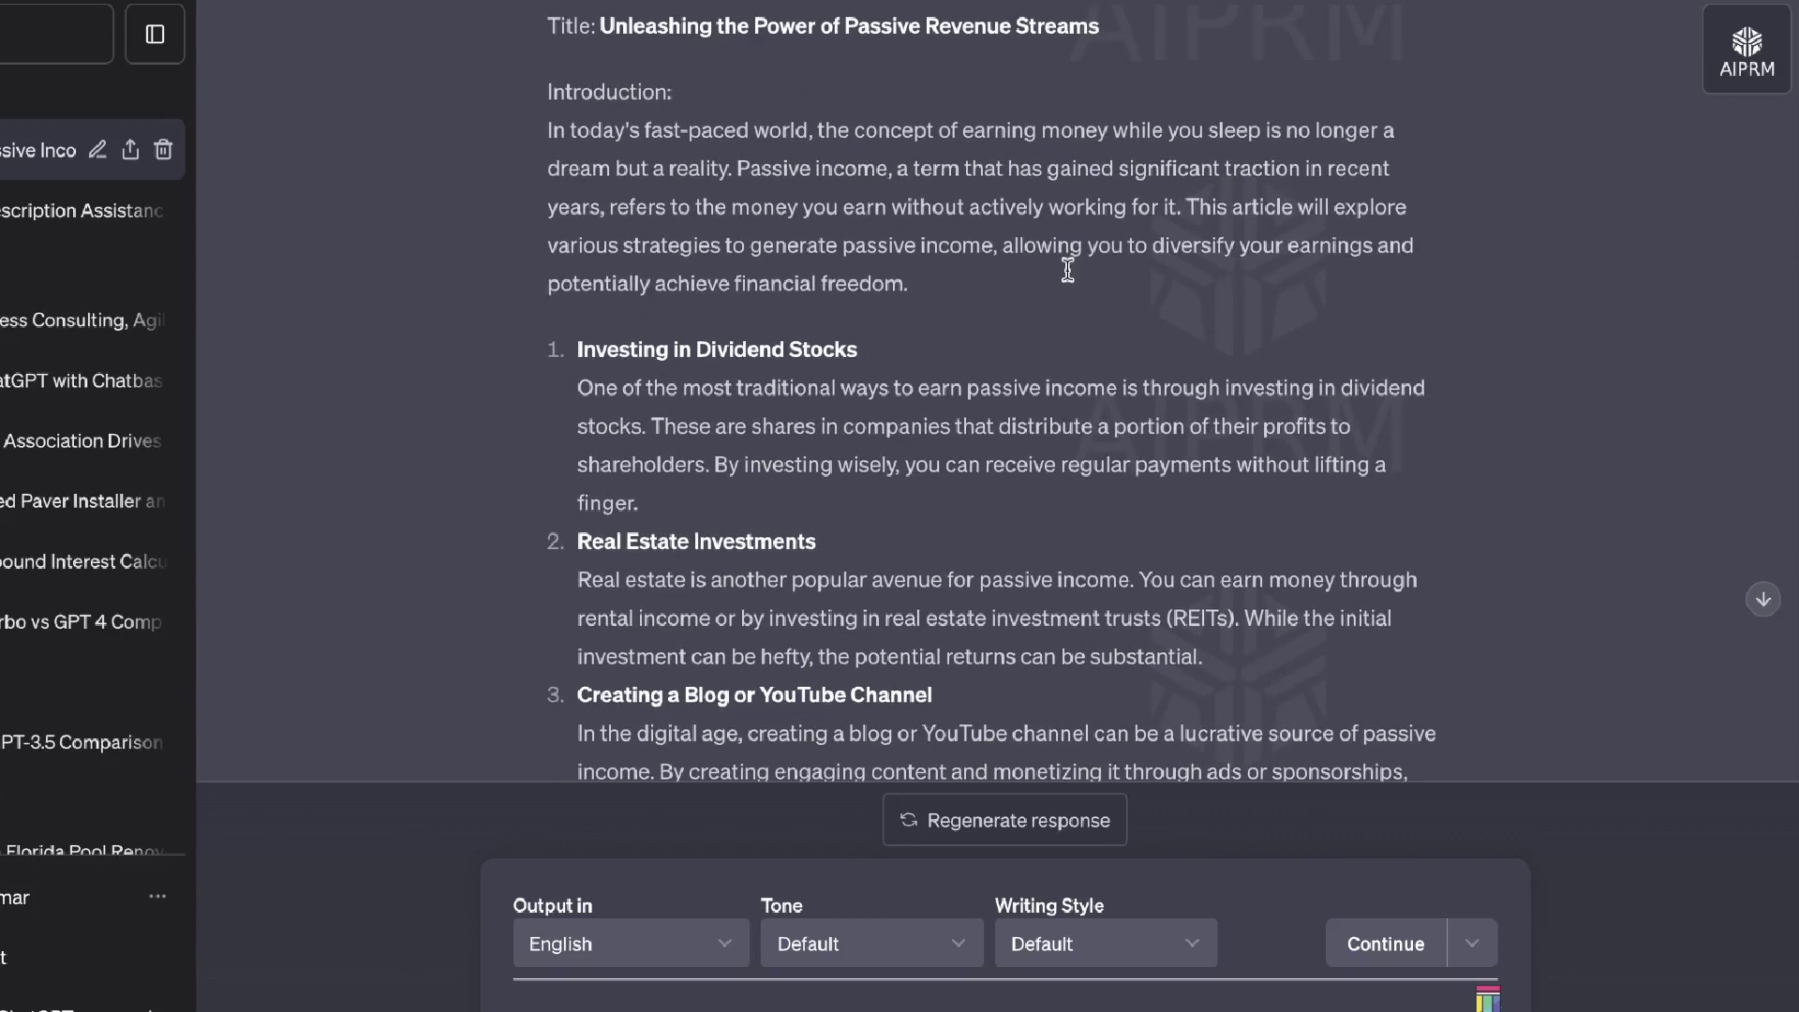
{"action": "scroll", "coordinate": [910, 554], "scroll_direction": "up", "scroll_amount": 2}
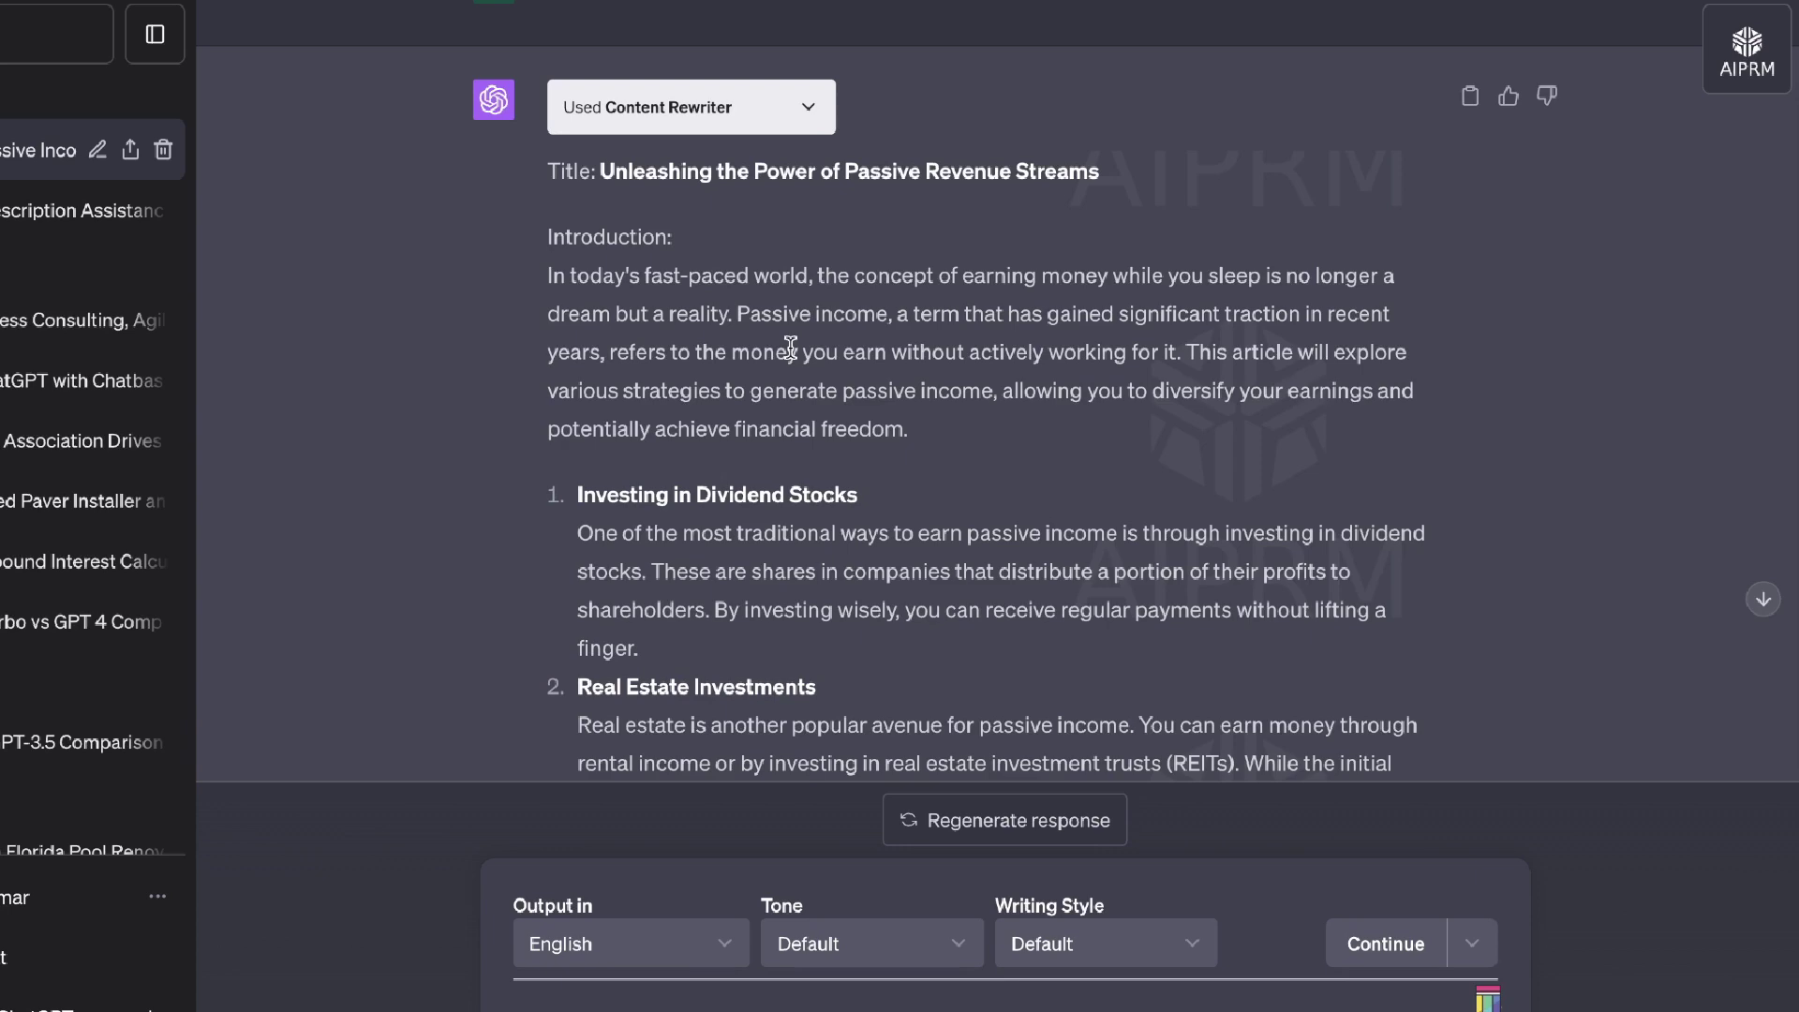
{"action": "scroll", "coordinate": [790, 349], "scroll_direction": "down", "scroll_amount": 6}
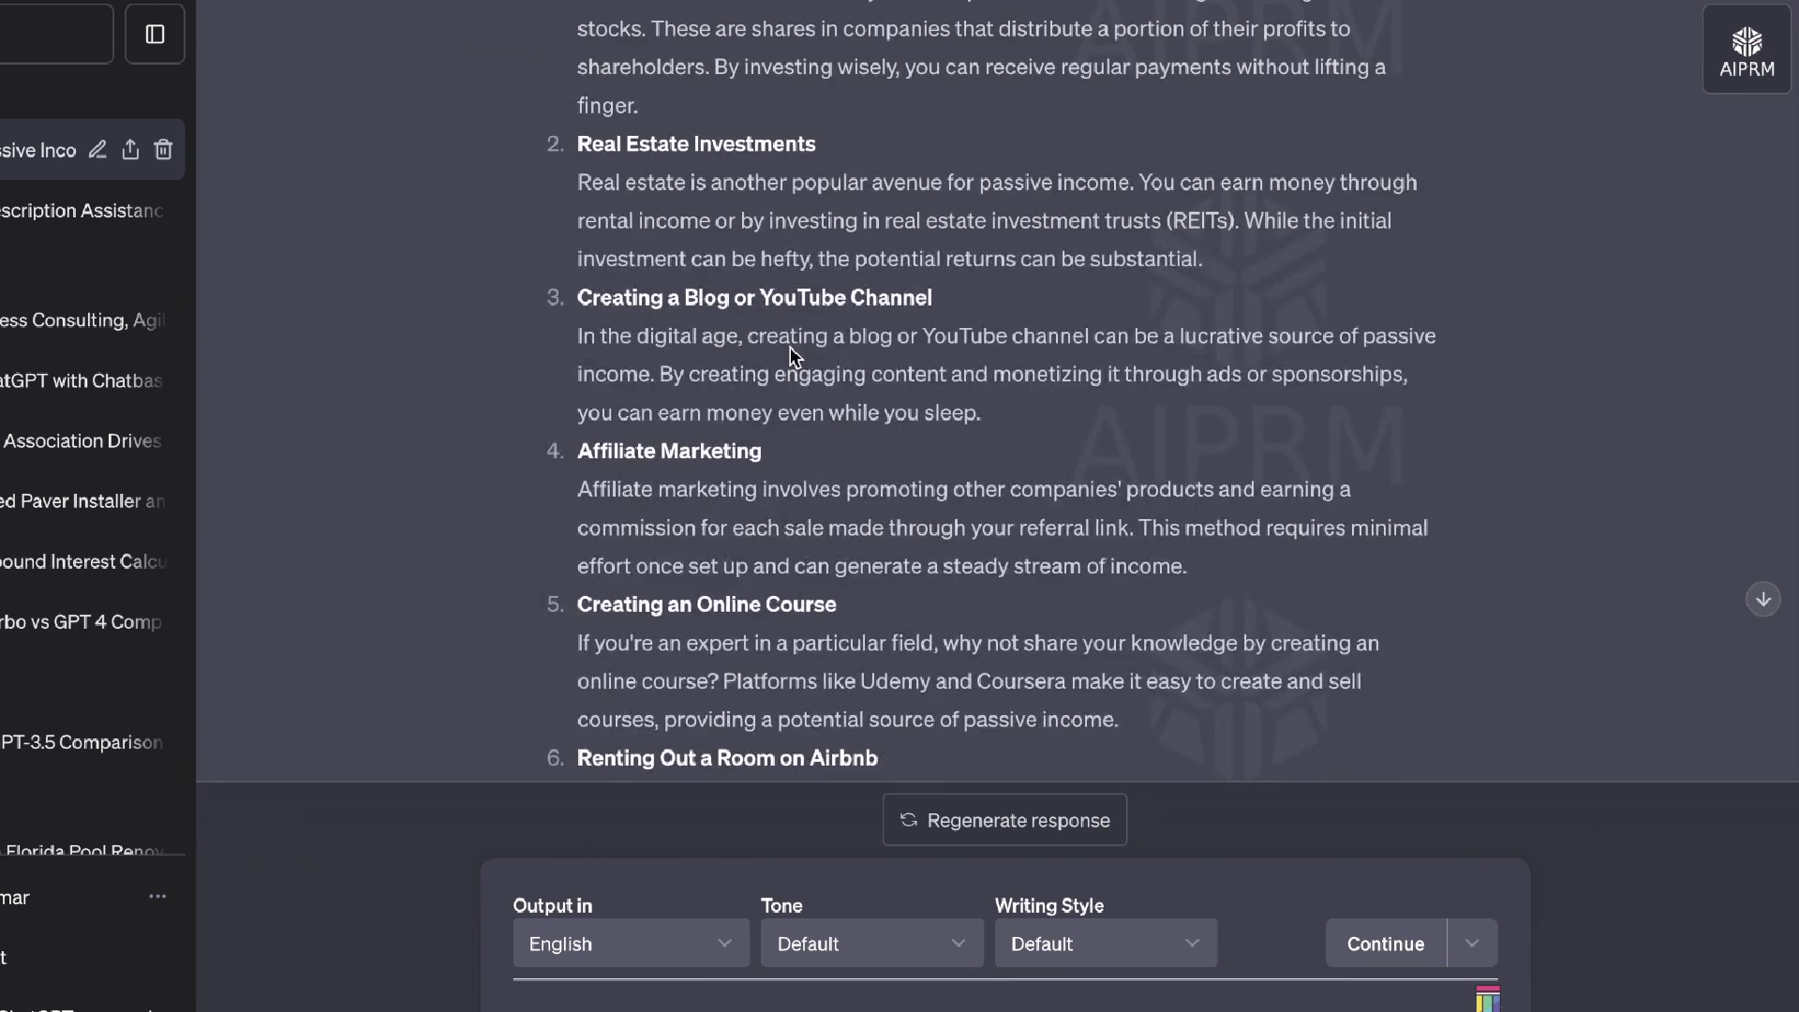
{"action": "scroll", "coordinate": [790, 347], "scroll_direction": "down", "scroll_amount": 6}
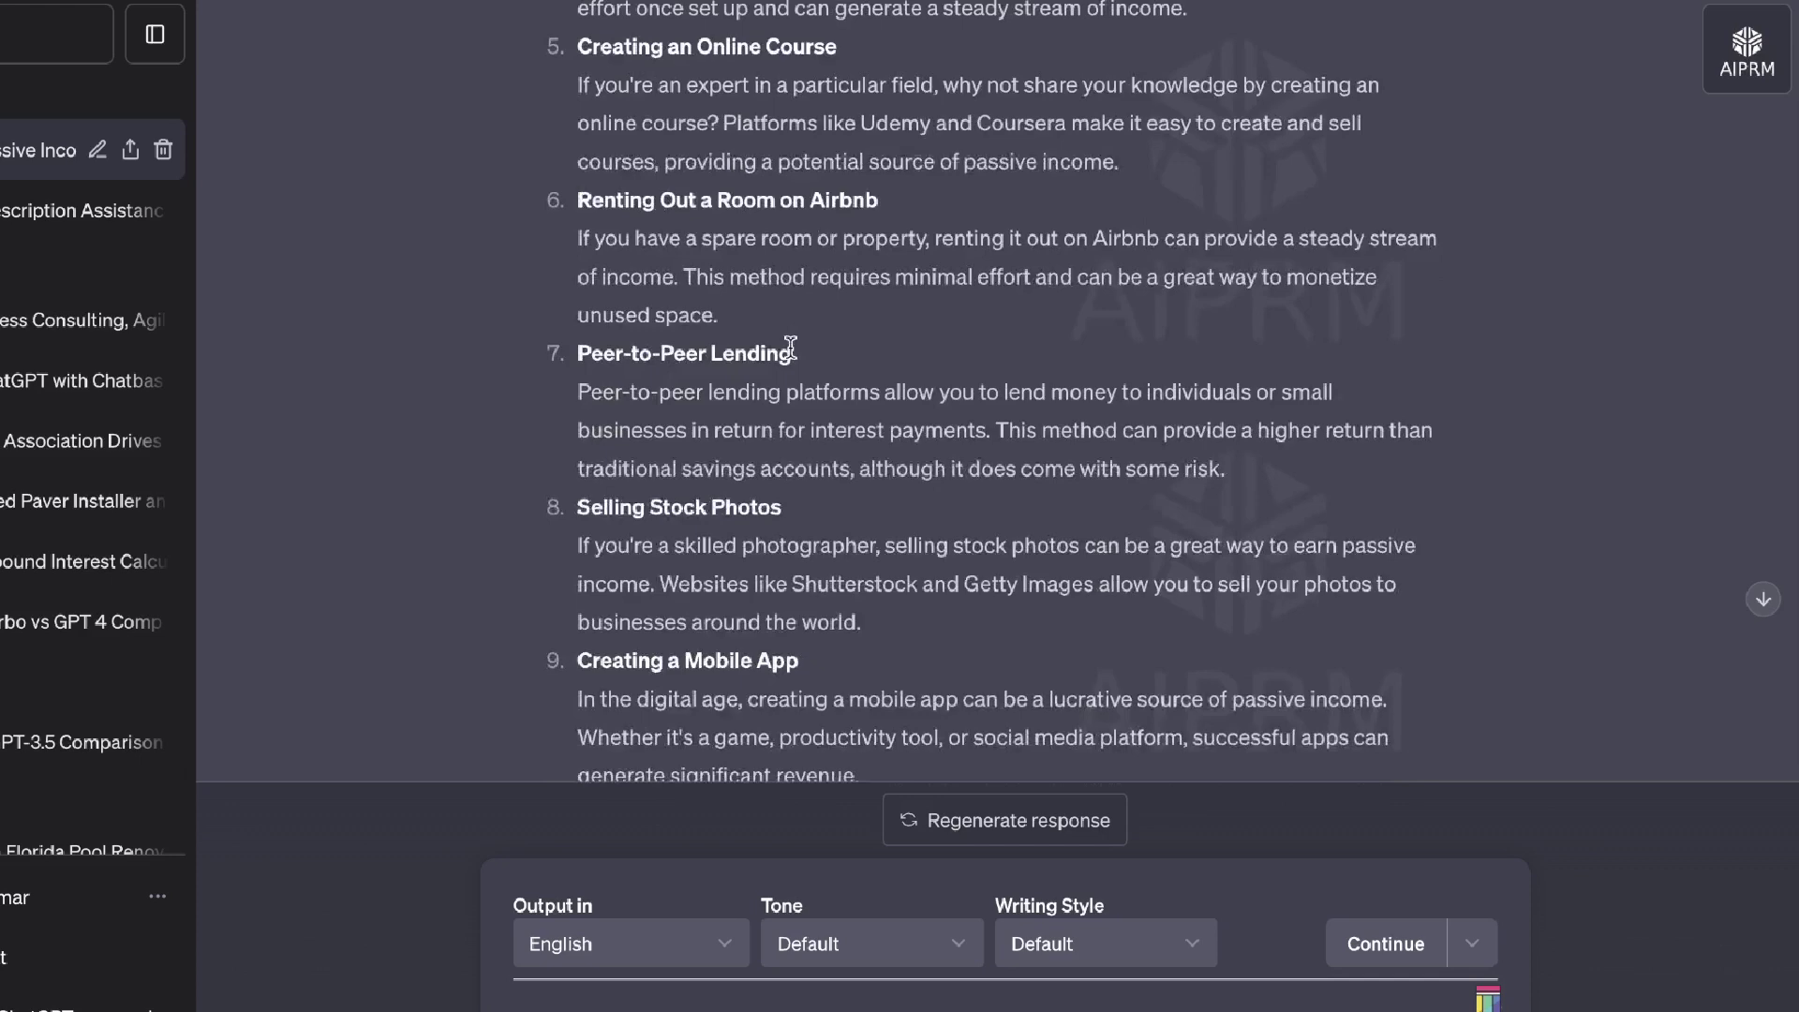
{"action": "scroll", "coordinate": [1284, 309], "scroll_direction": "down", "scroll_amount": 1}
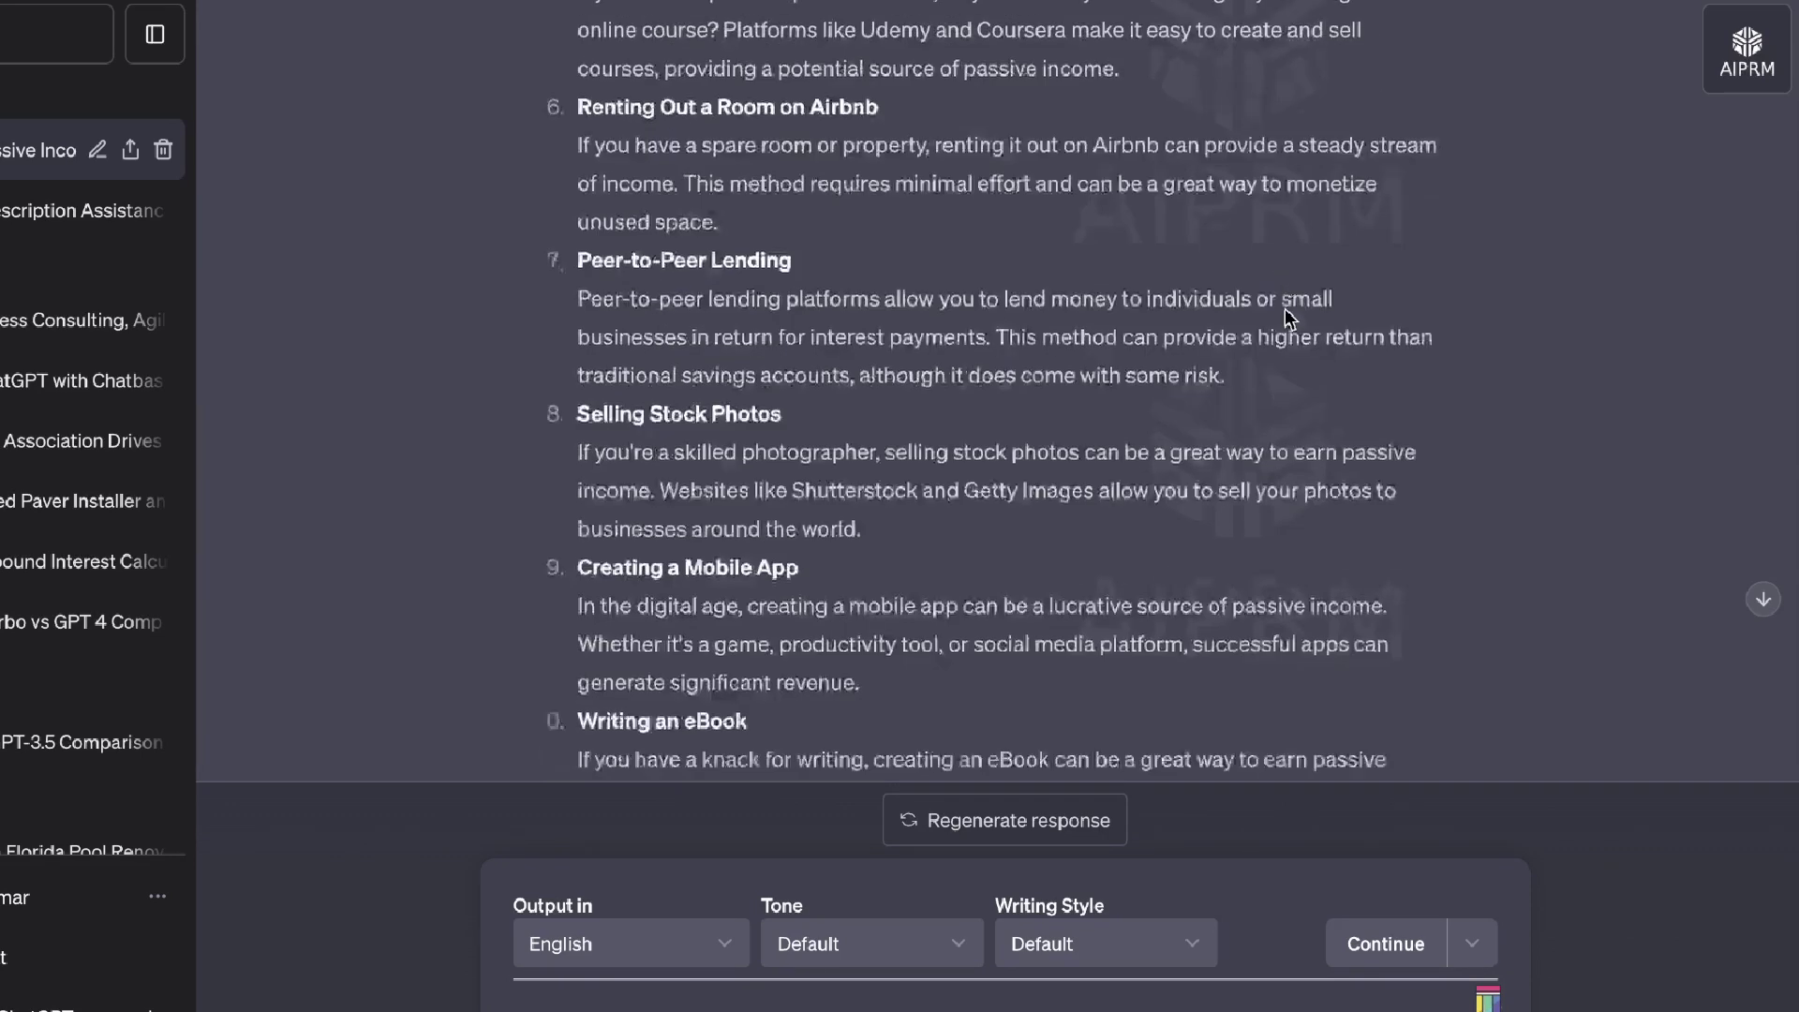
{"action": "scroll", "coordinate": [1284, 309], "scroll_direction": "up", "scroll_amount": 8}
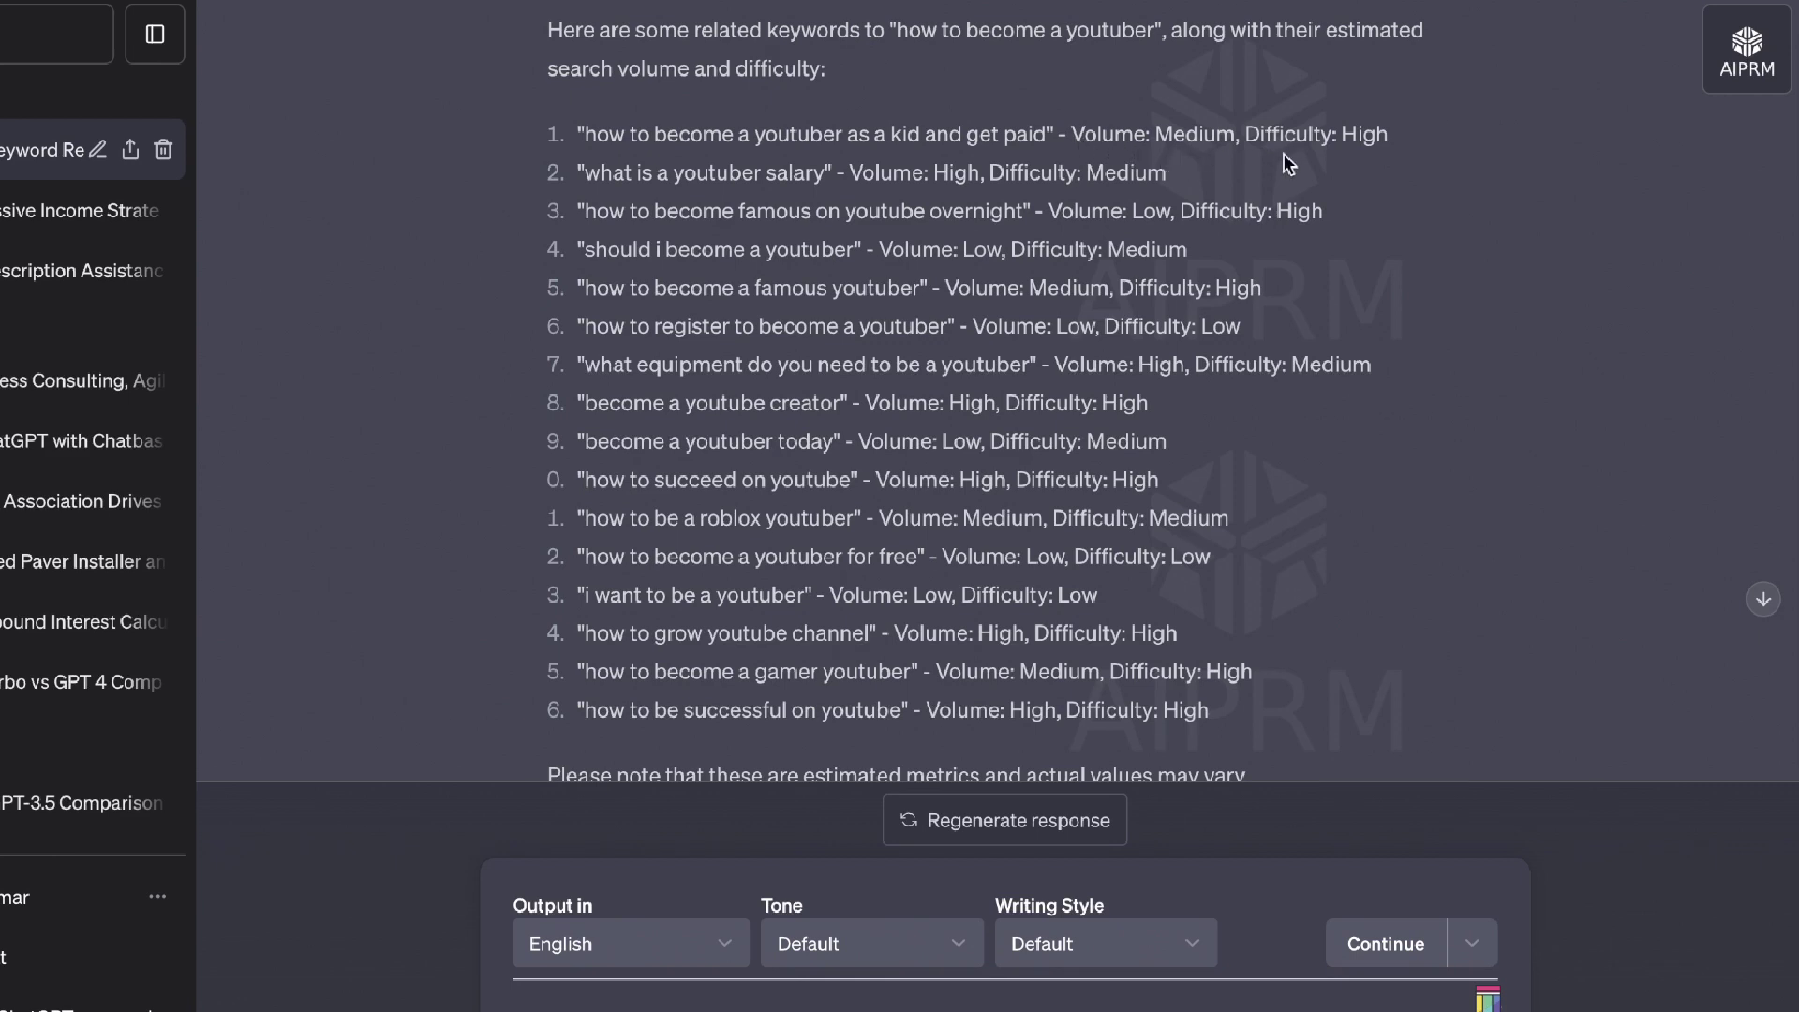
{"action": "scroll", "coordinate": [1170, 225], "scroll_direction": "down", "scroll_amount": 1}
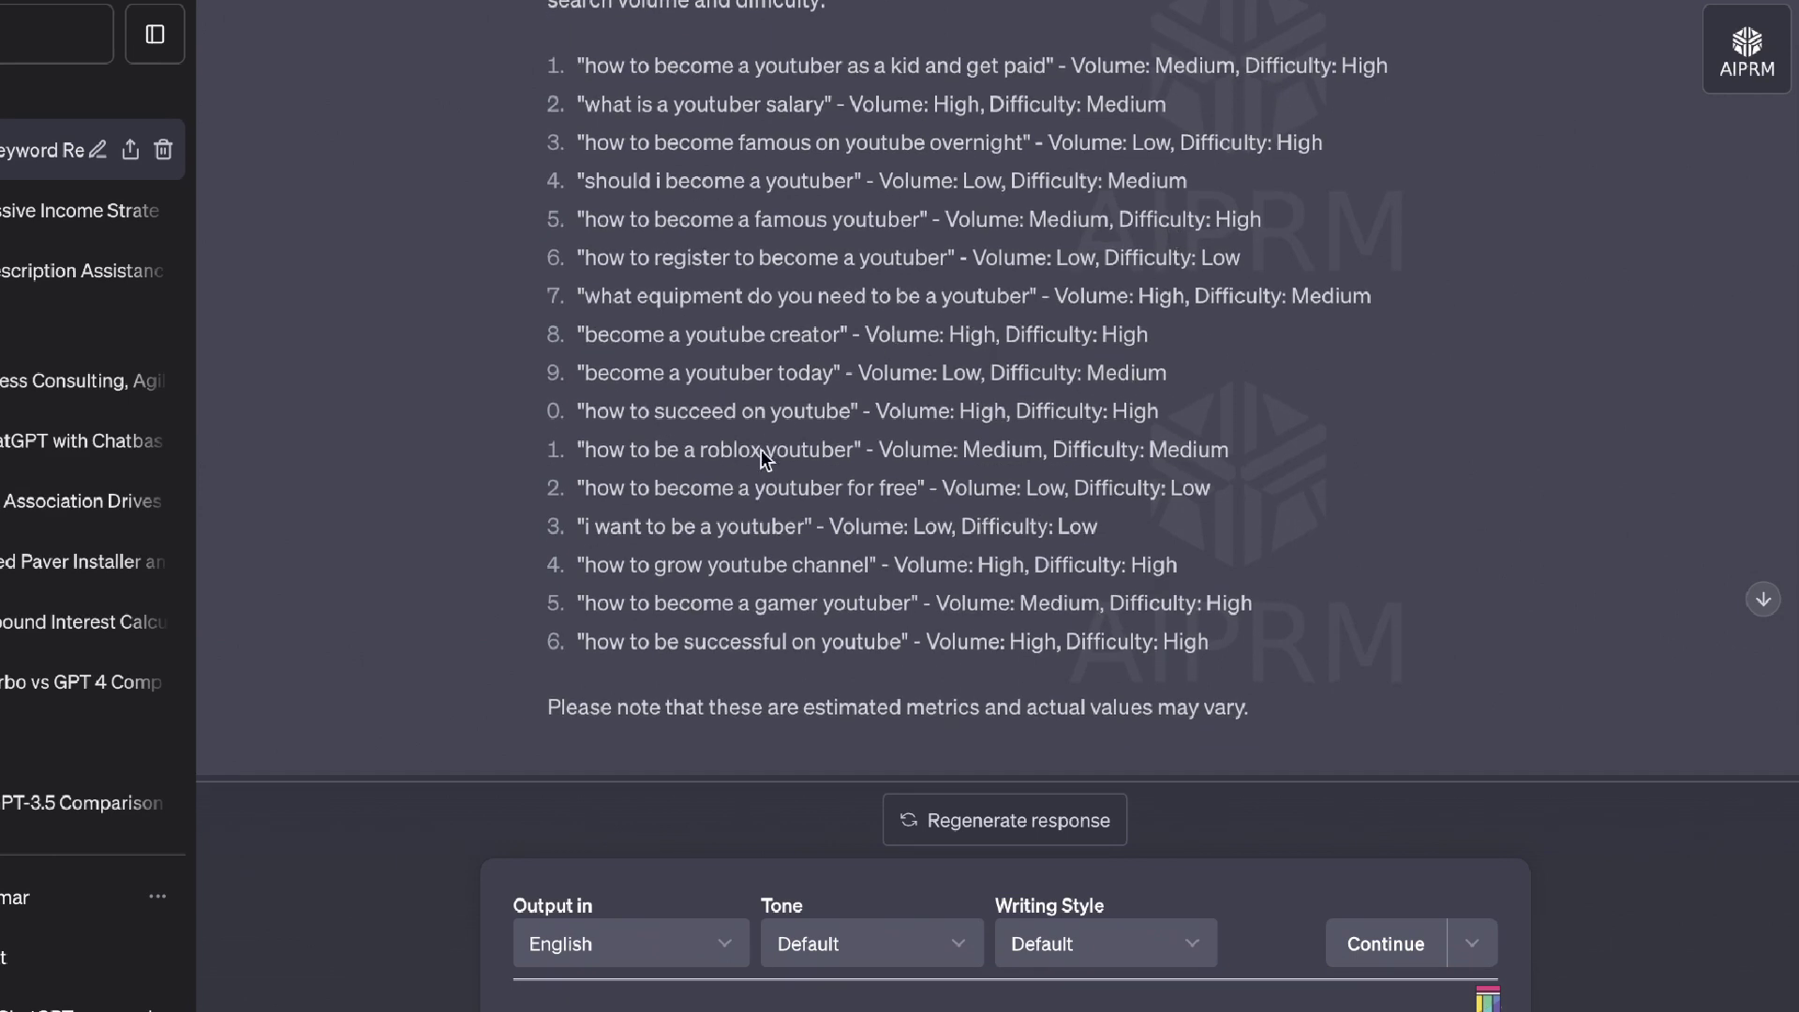
{"action": "scroll", "coordinate": [805, 554], "scroll_direction": "up", "scroll_amount": 2}
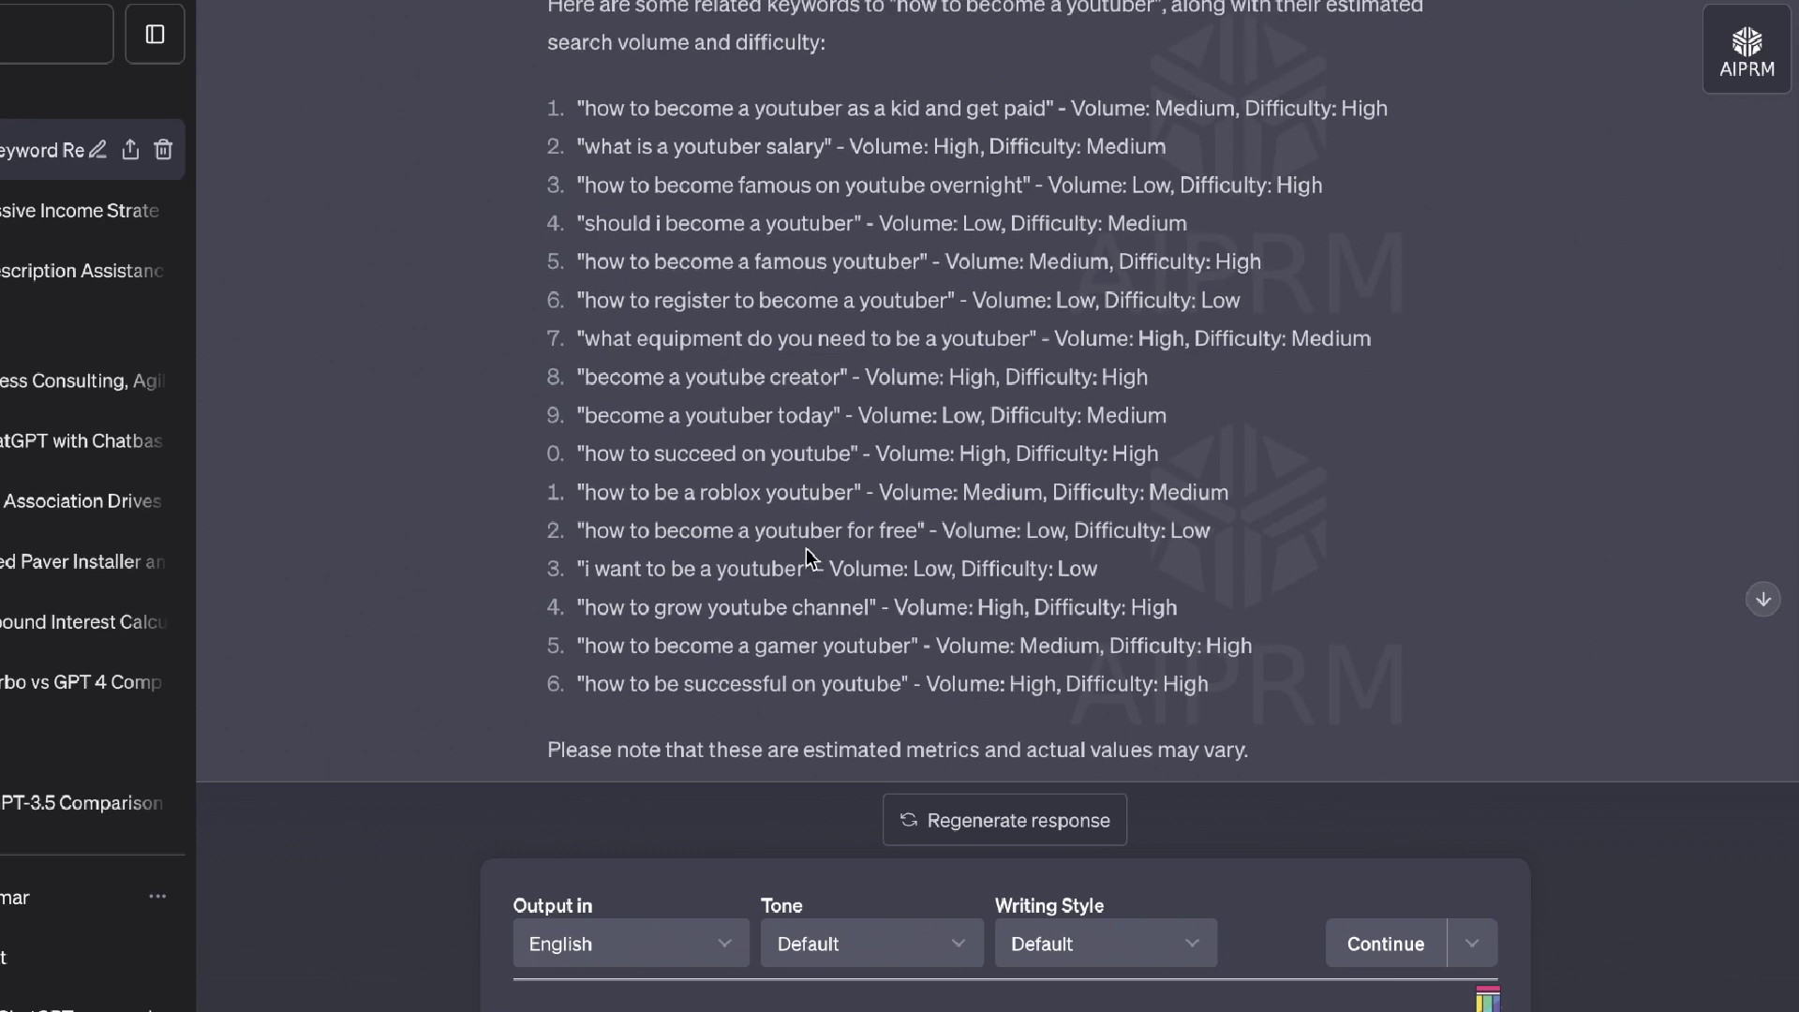
{"action": "scroll", "coordinate": [806, 555], "scroll_direction": "down", "scroll_amount": 2}
{"action": "scroll", "coordinate": [806, 552], "scroll_direction": "up", "scroll_amount": 4}
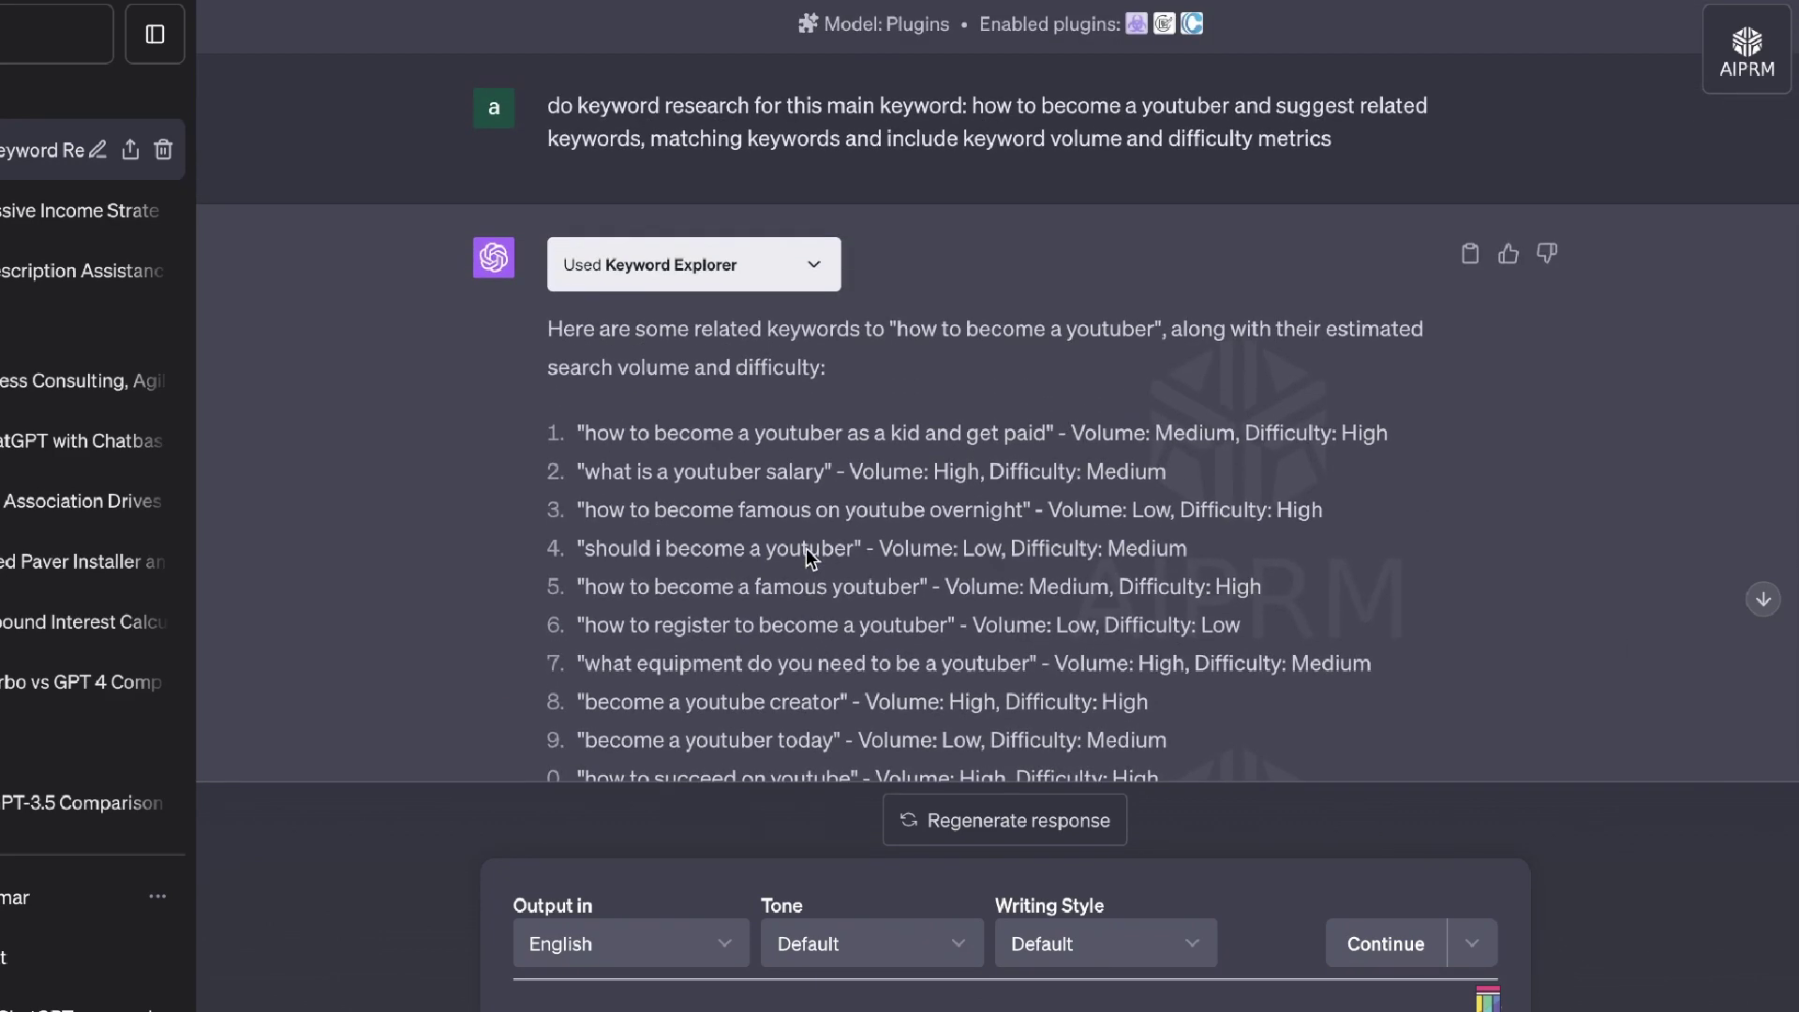
{"action": "scroll", "coordinate": [808, 555], "scroll_direction": "down", "scroll_amount": 3}
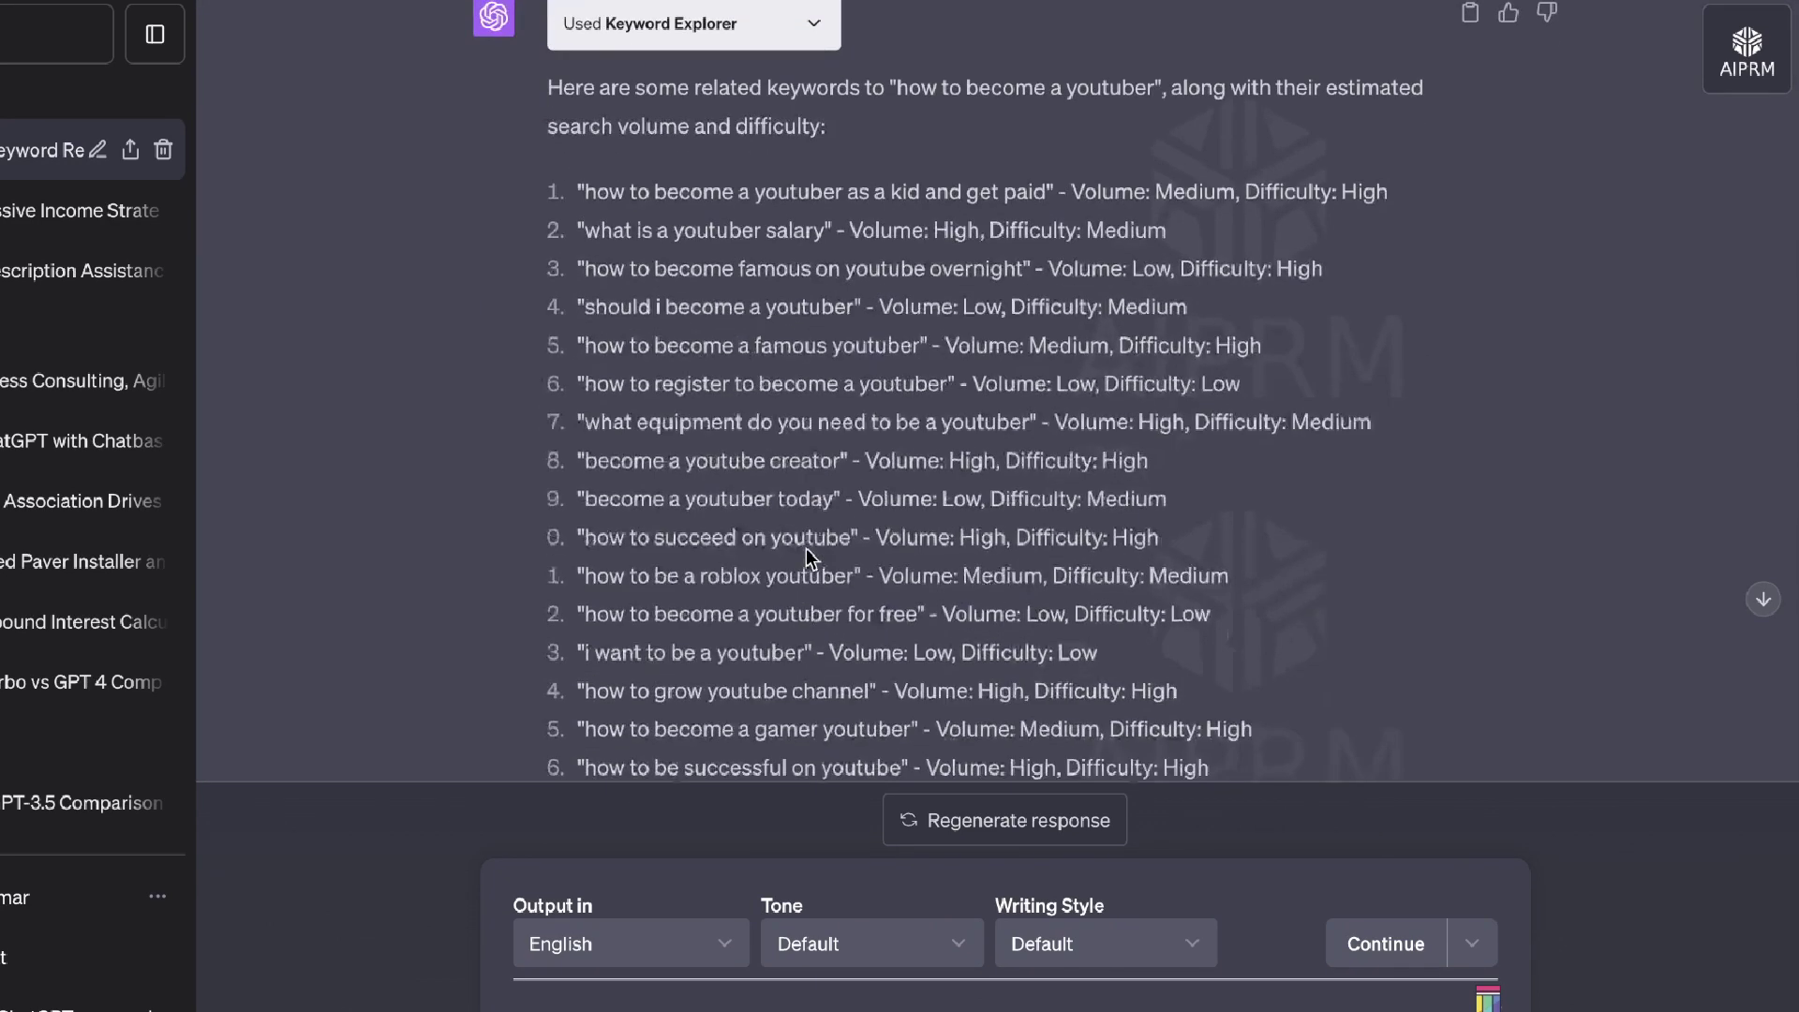
{"action": "scroll", "coordinate": [772, 374], "scroll_direction": "down", "scroll_amount": 1}
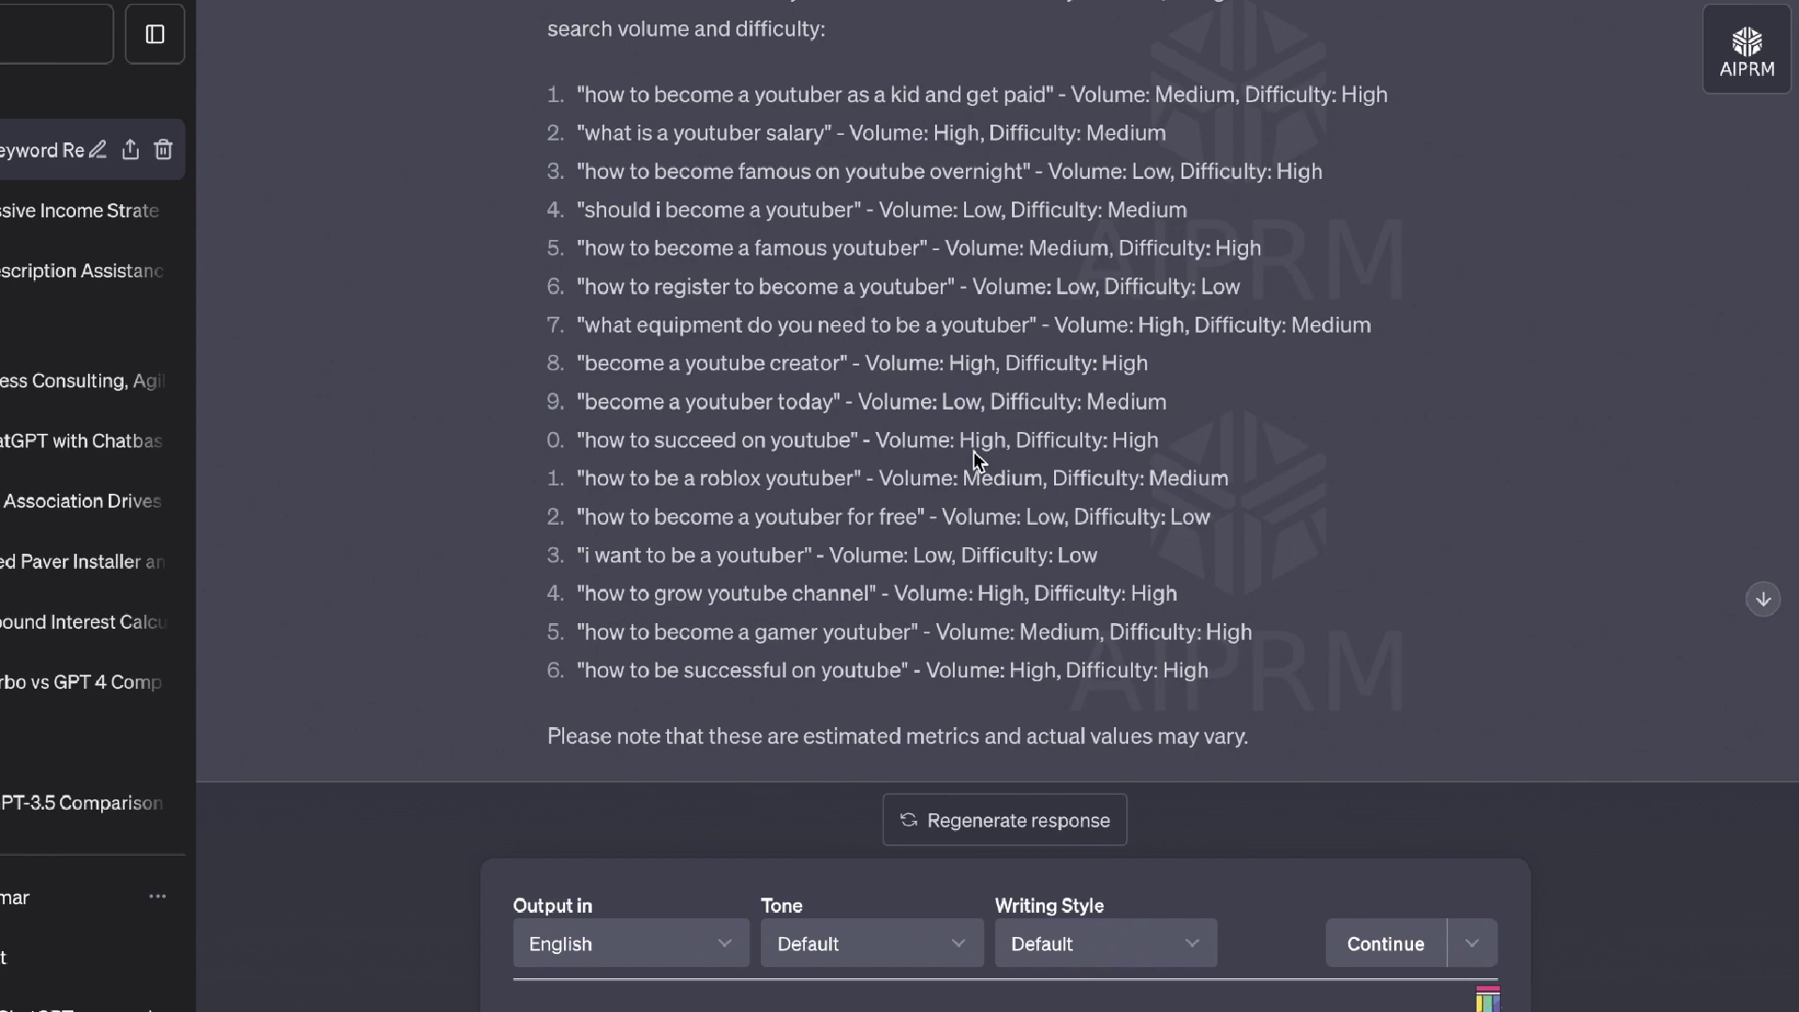
{"action": "scroll", "coordinate": [974, 451], "scroll_direction": "up", "scroll_amount": 3}
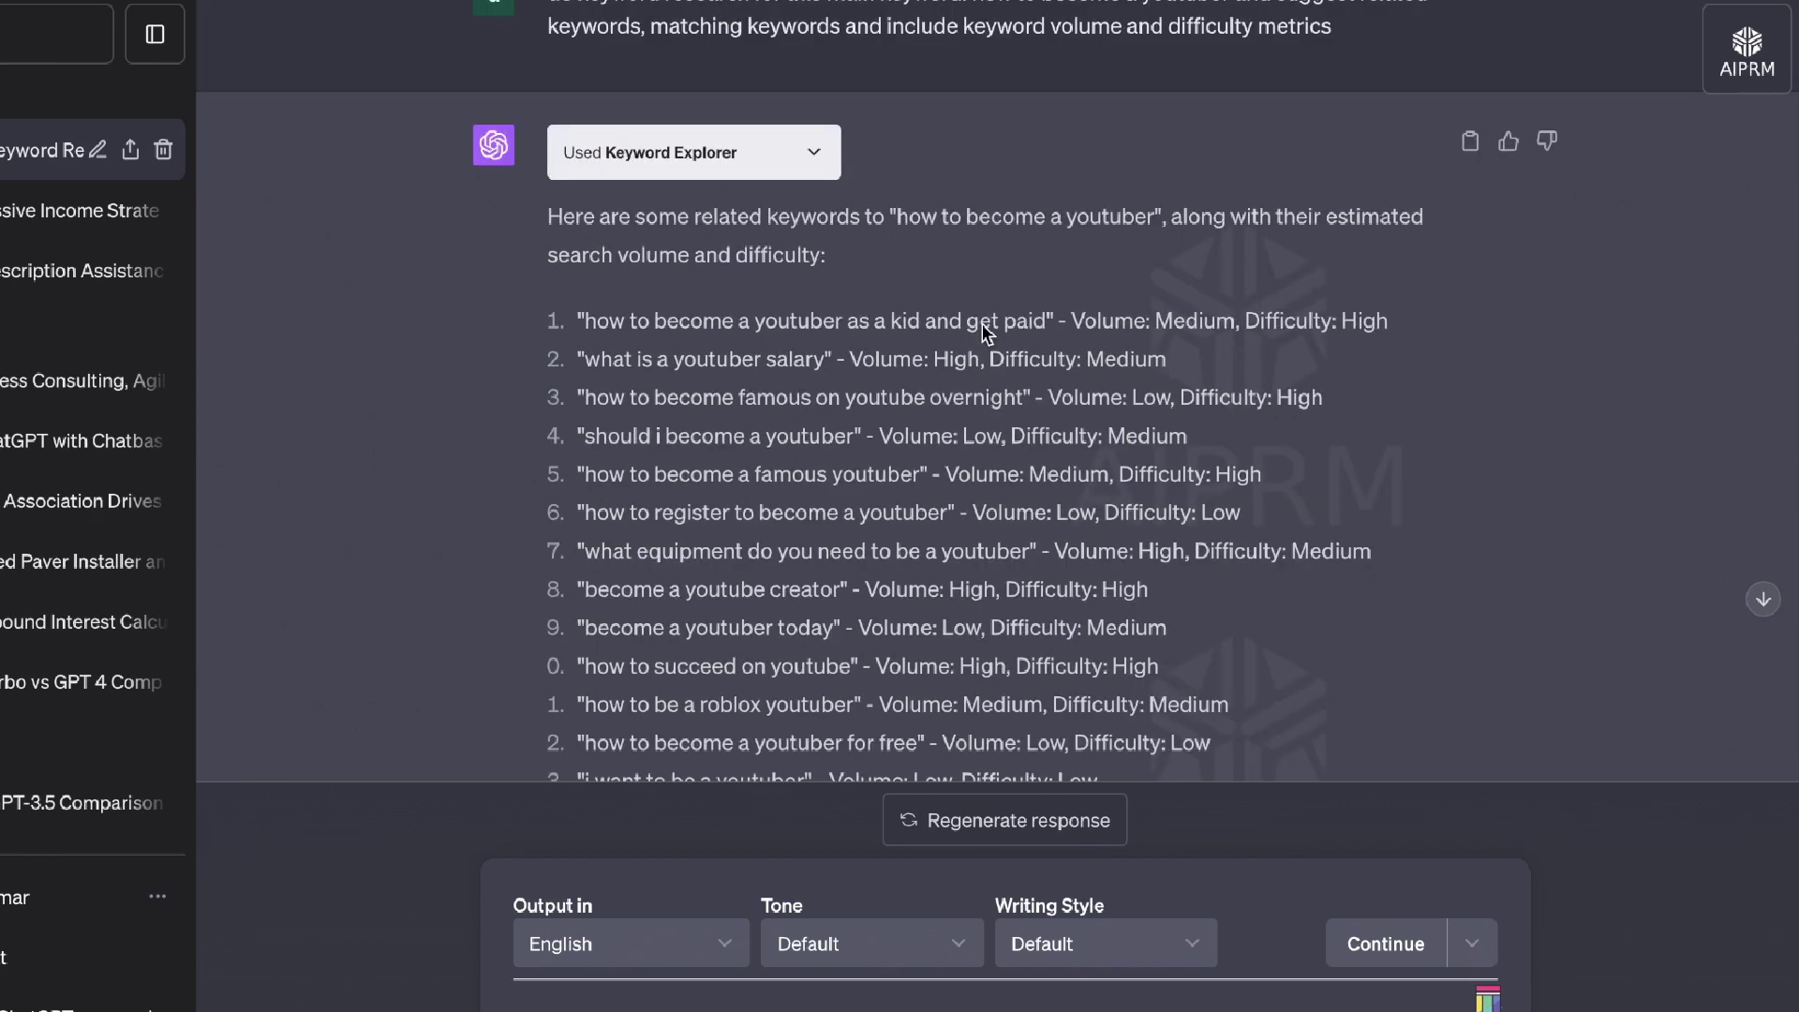
{"action": "scroll", "coordinate": [986, 332], "scroll_direction": "down", "scroll_amount": 3}
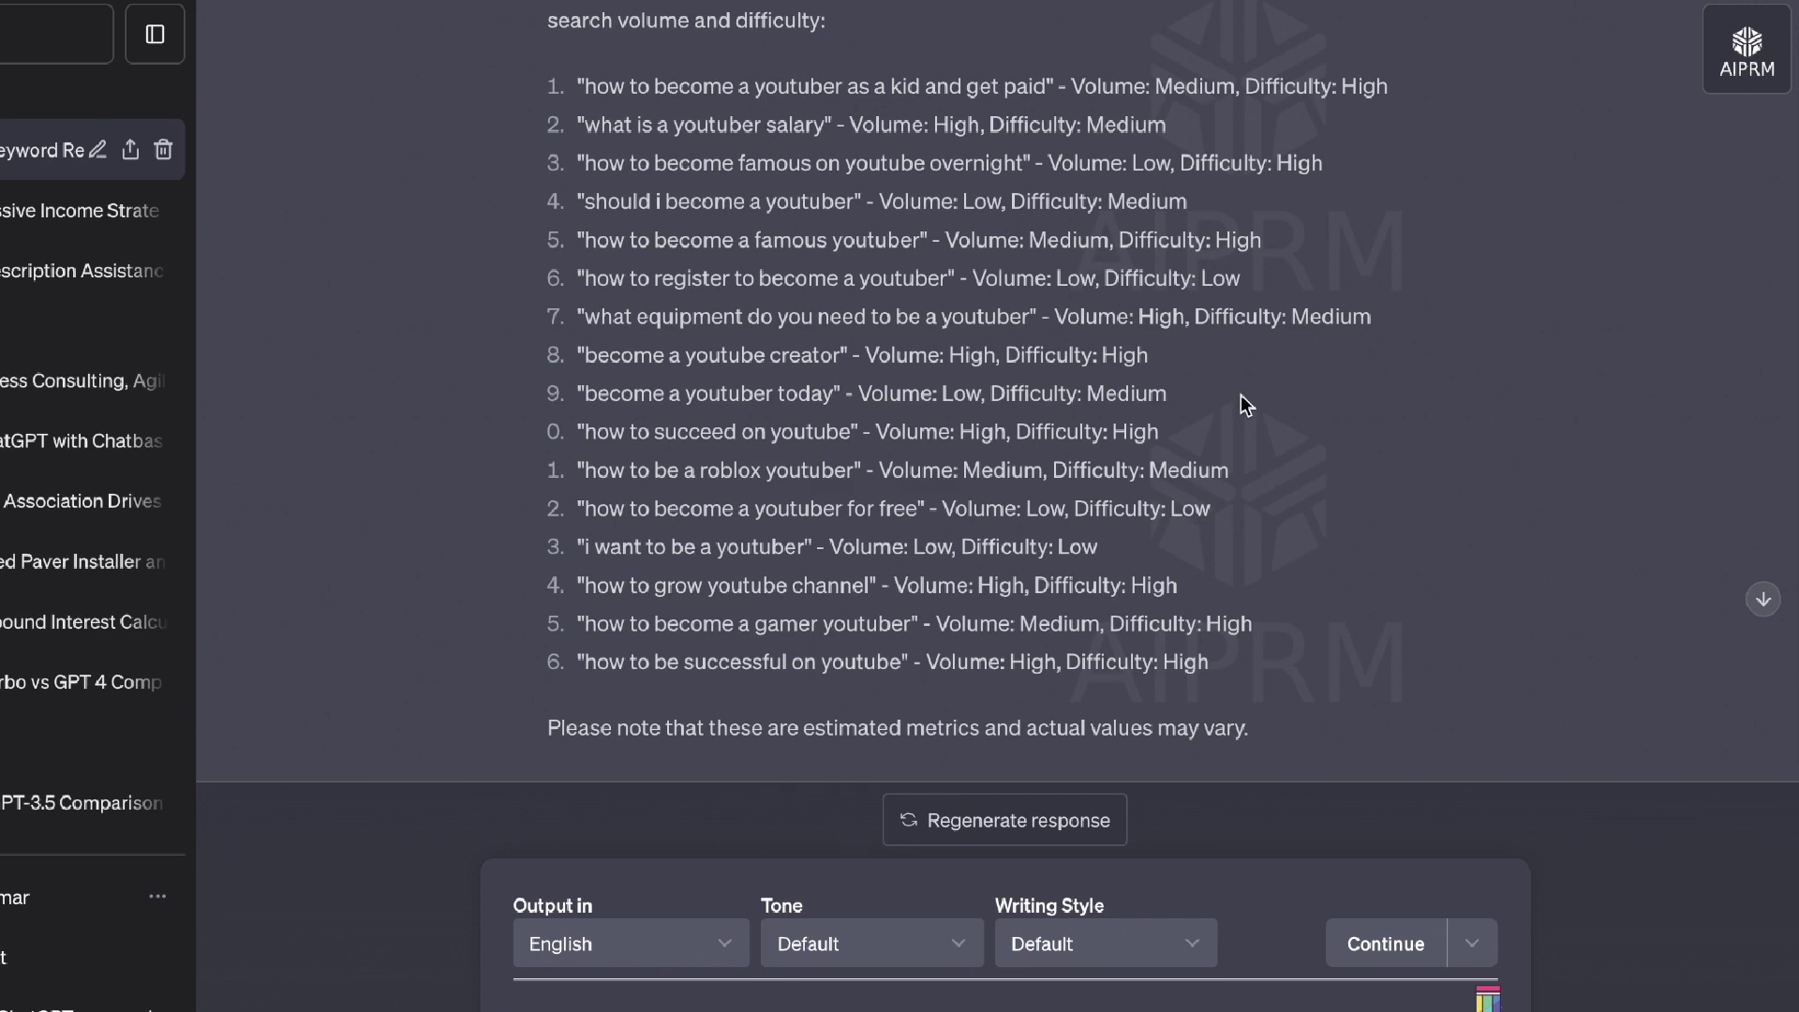
{"action": "scroll", "coordinate": [1241, 395], "scroll_direction": "up", "scroll_amount": 4}
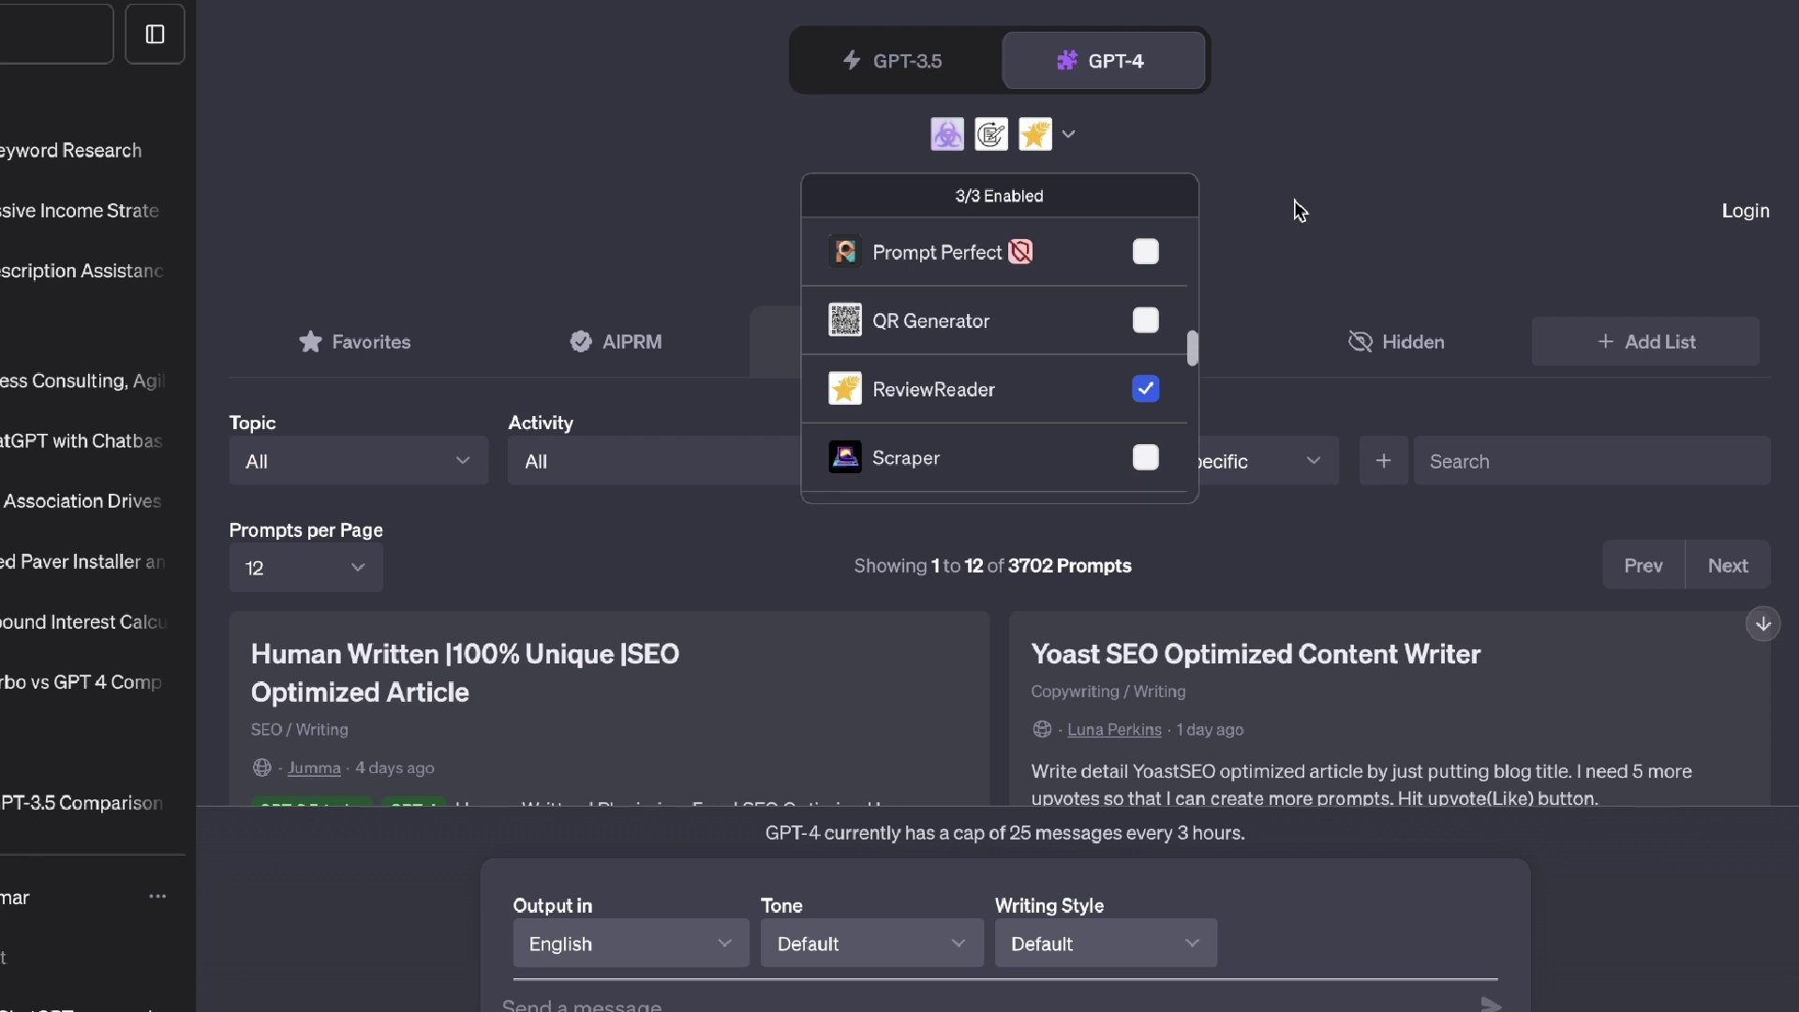
Step: Tick ReviewReader in the GPT-4 plugin list so three of three plugins are enabled
{"action": "mouse_move", "coordinate": [1038, 392]}
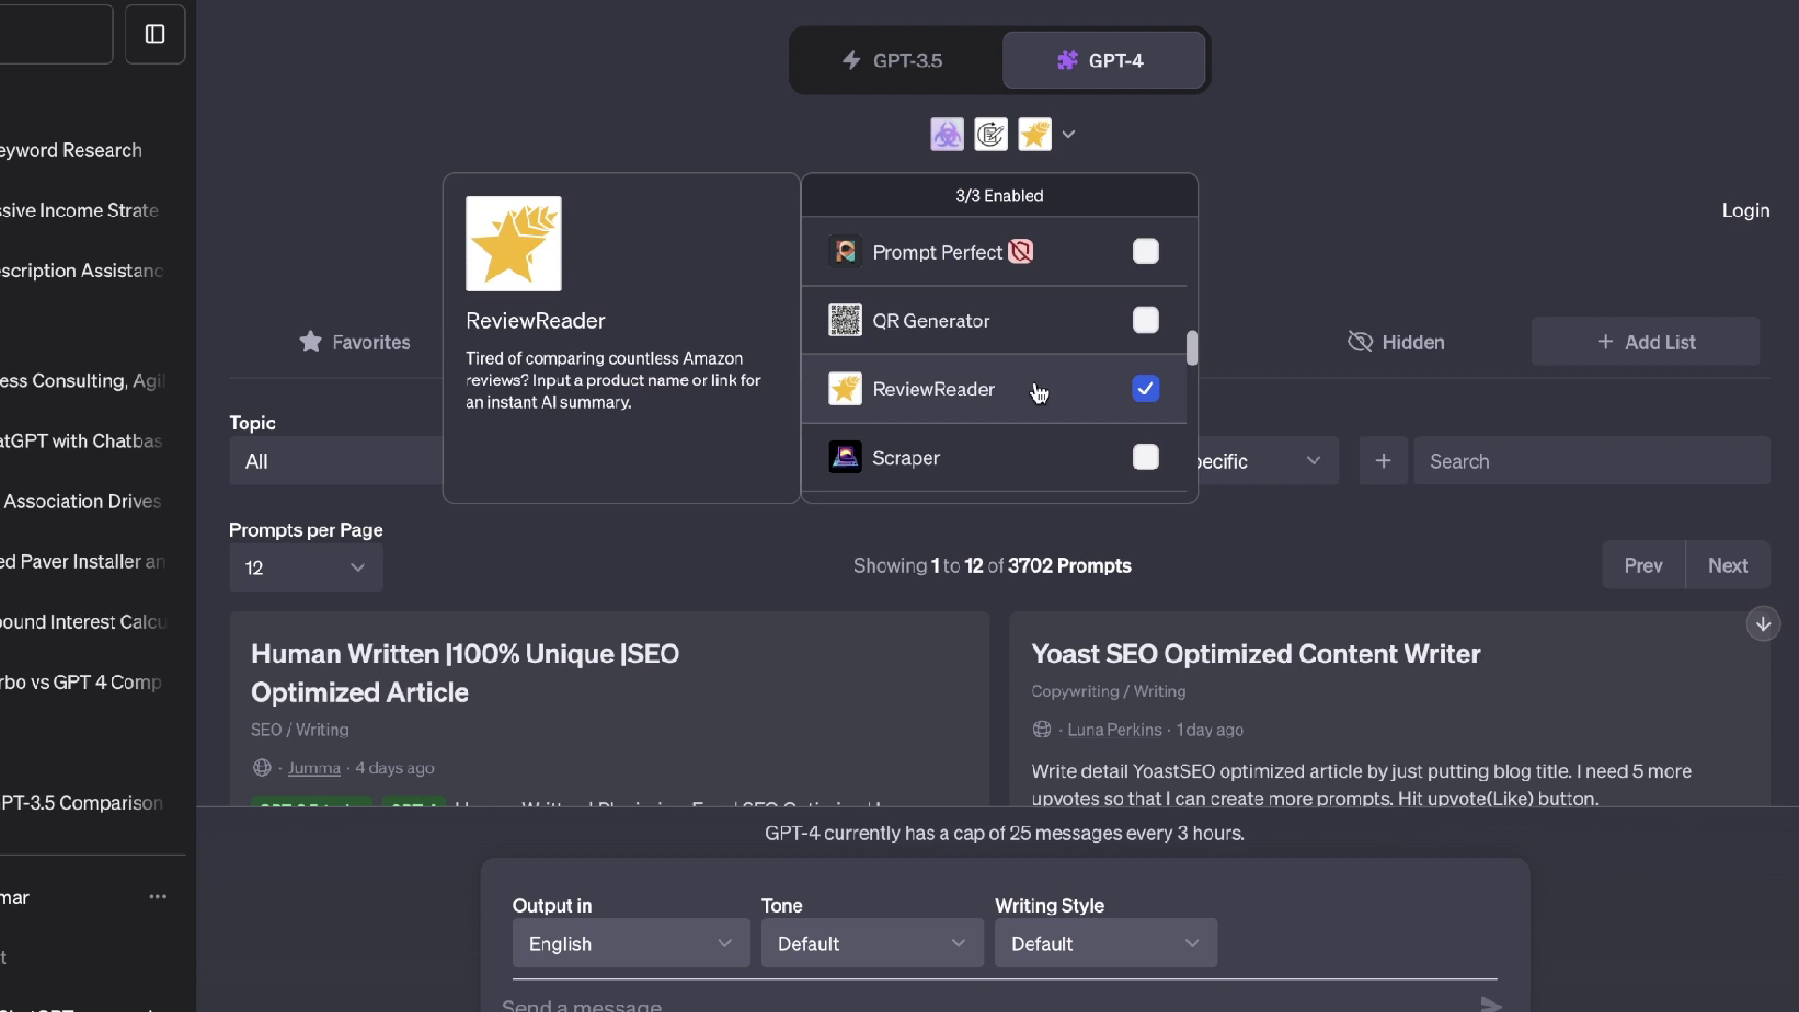
Step: Send the BERIBES headphones Amazon link to ChatGPT with 'summarize the review'
{"action": "left_click", "coordinate": [1471, 161]}
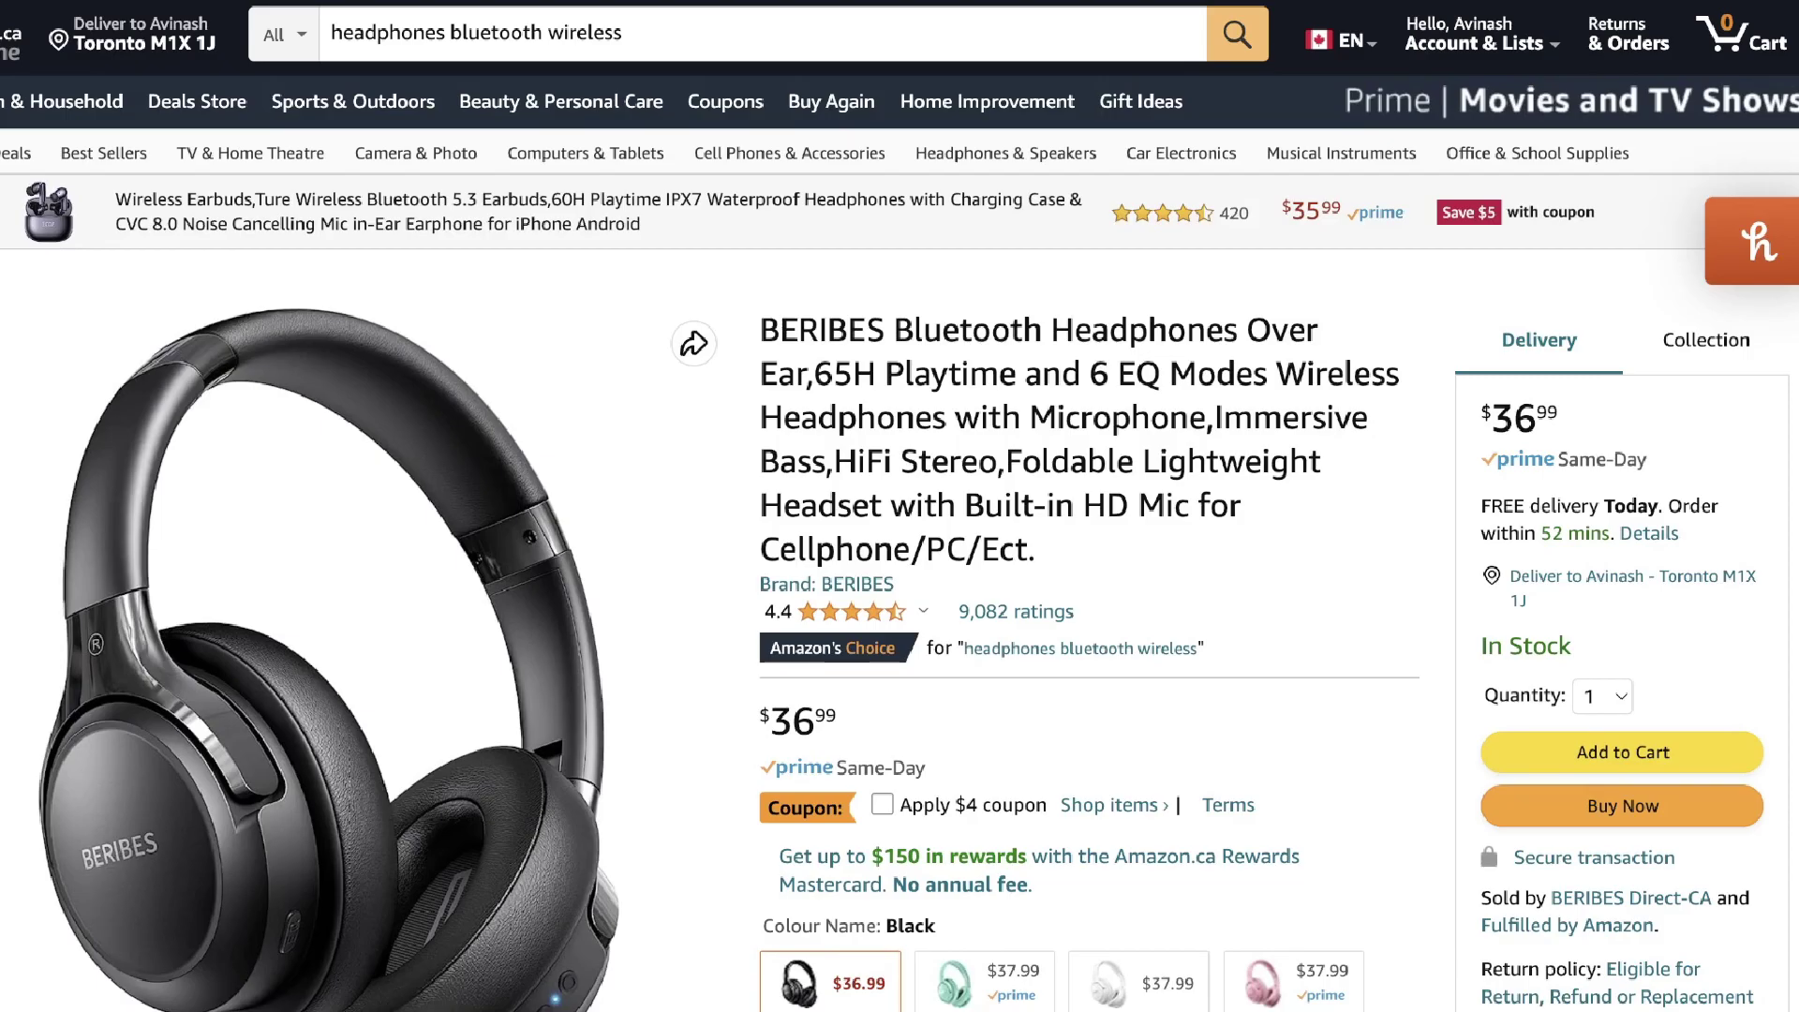
{"action": "scroll", "coordinate": [850, 593], "scroll_direction": "down", "scroll_amount": 10}
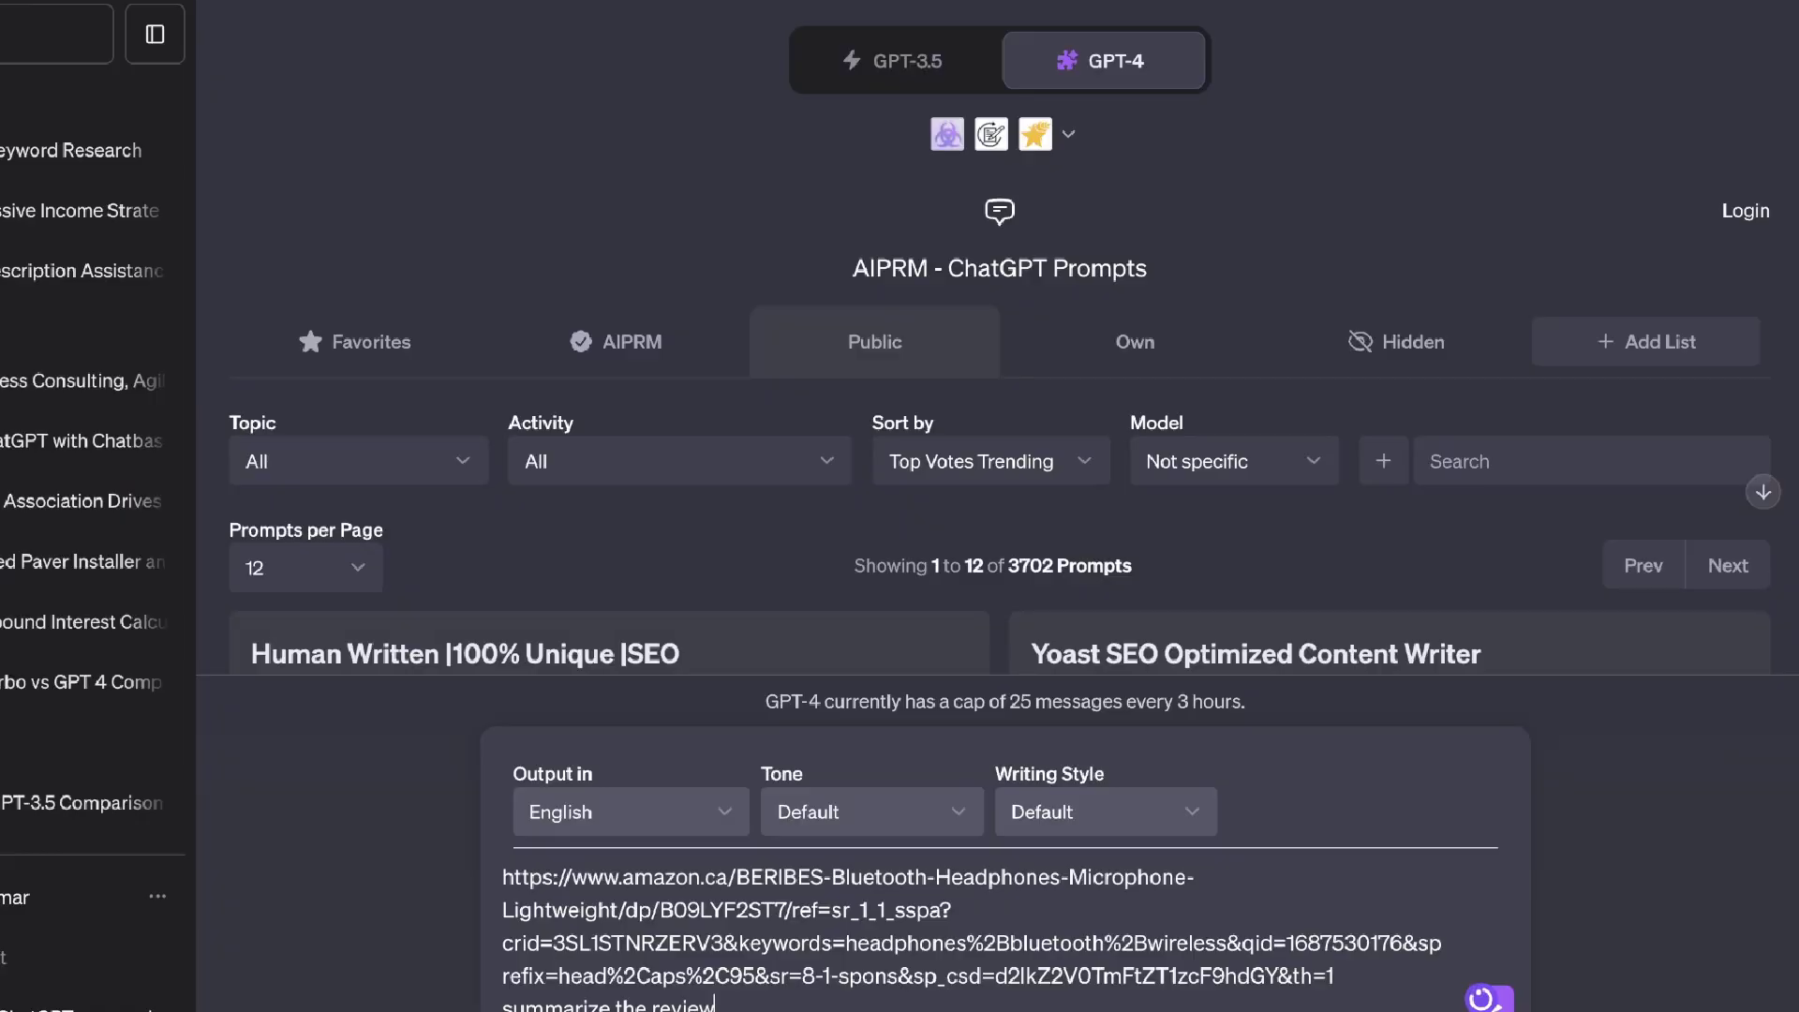
{"action": "key", "text": "Return"}
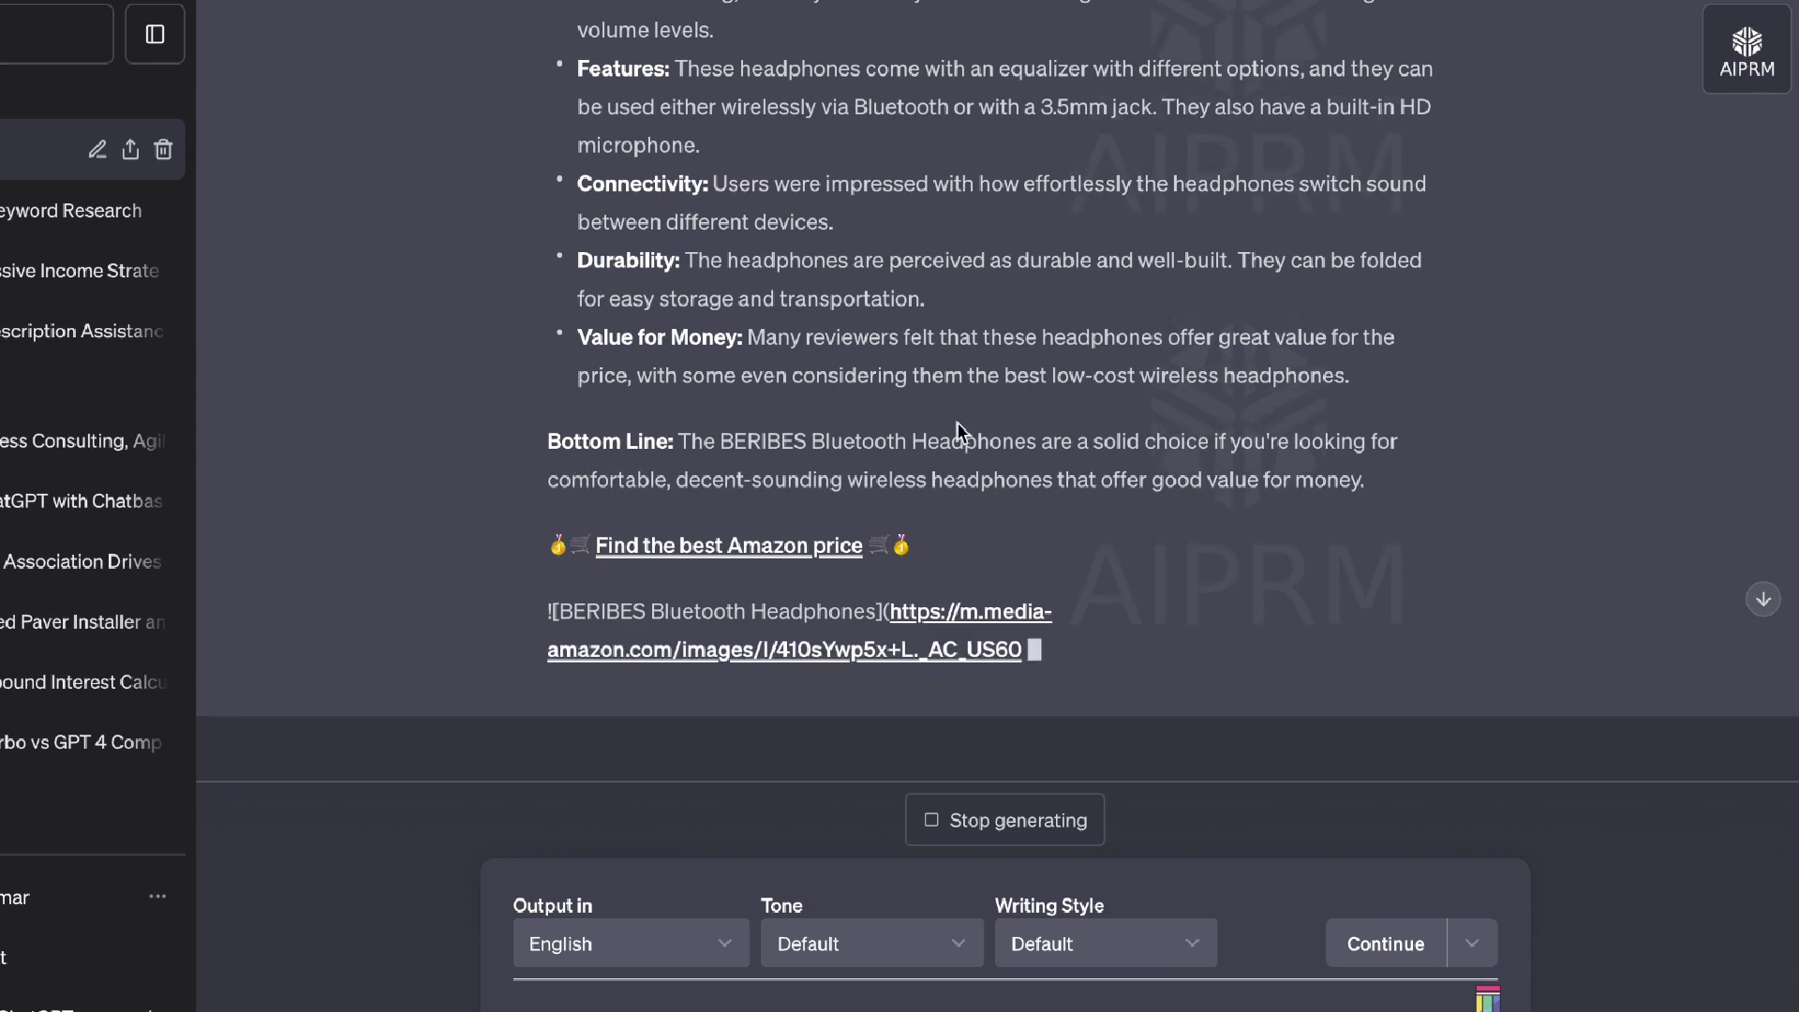
Step: Scroll through ReviewReader's summary: 4.4 rating, key points, bottom line, price link and image
{"action": "scroll", "coordinate": [957, 424], "scroll_direction": "up", "scroll_amount": 7}
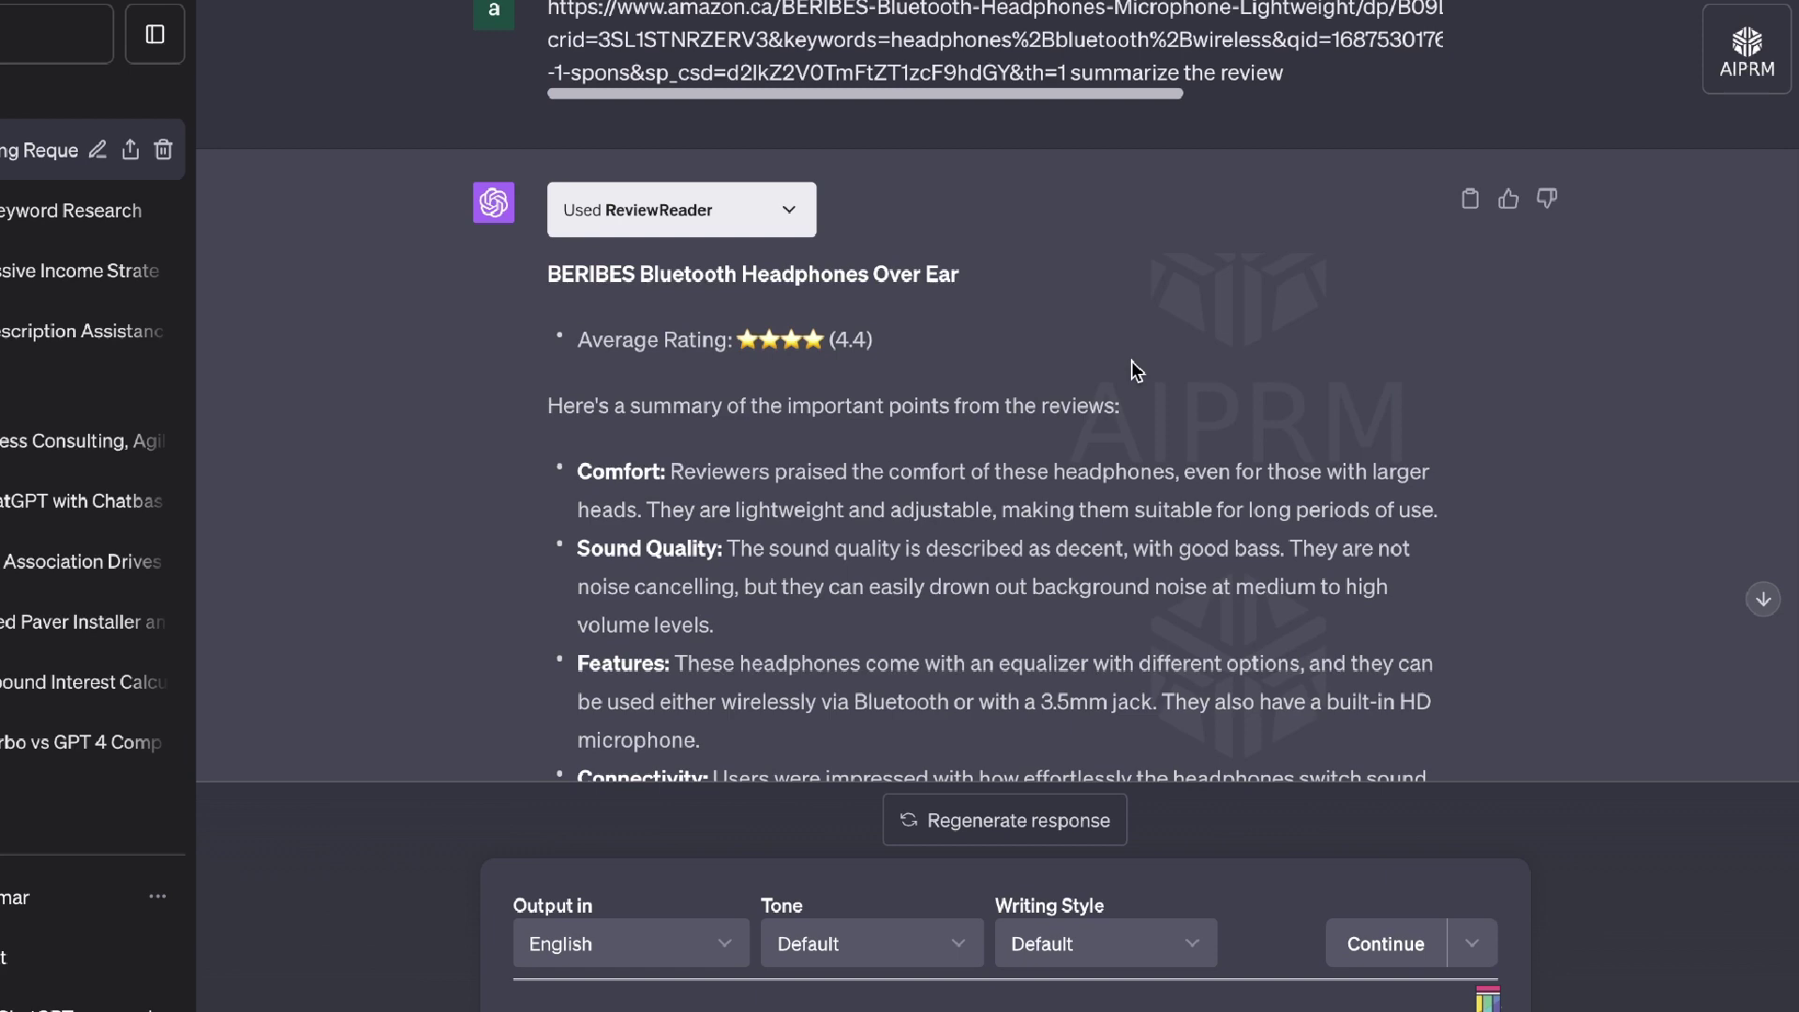
{"action": "scroll", "coordinate": [1105, 271], "scroll_direction": "up", "scroll_amount": 1}
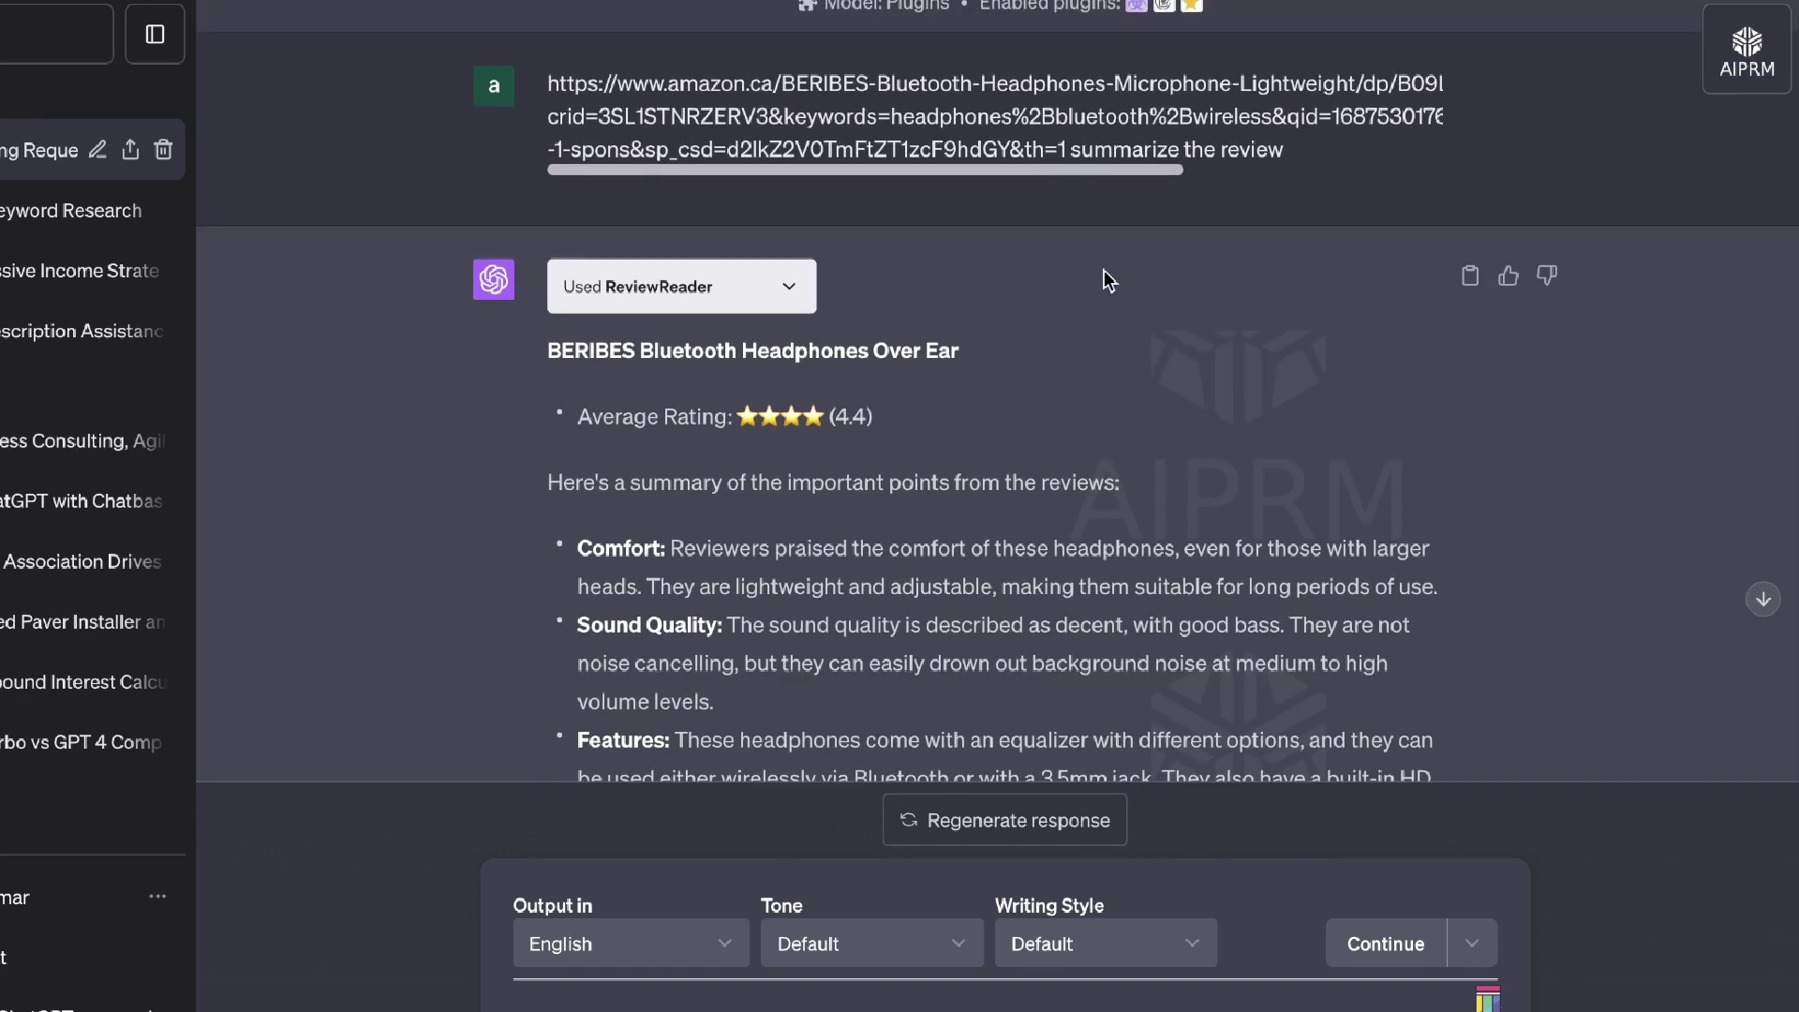
{"action": "scroll", "coordinate": [1107, 279], "scroll_direction": "down", "scroll_amount": 1}
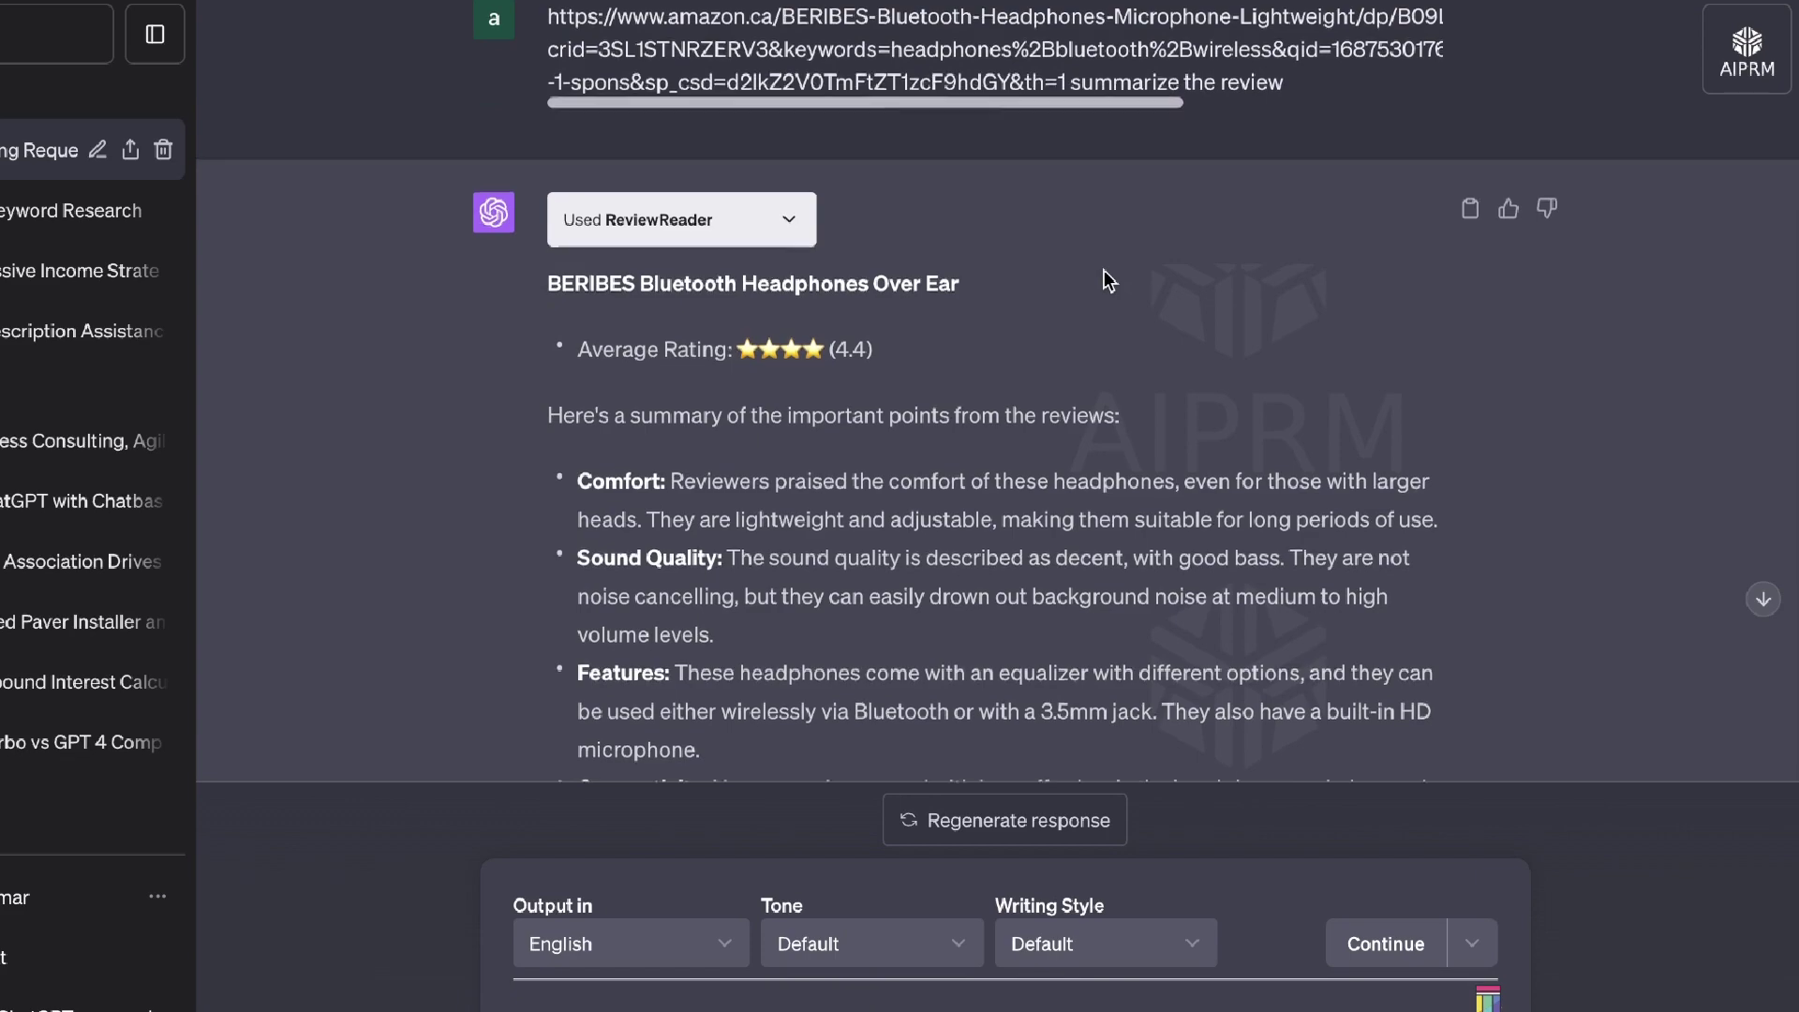
{"action": "scroll", "coordinate": [1103, 271], "scroll_direction": "down", "scroll_amount": 8}
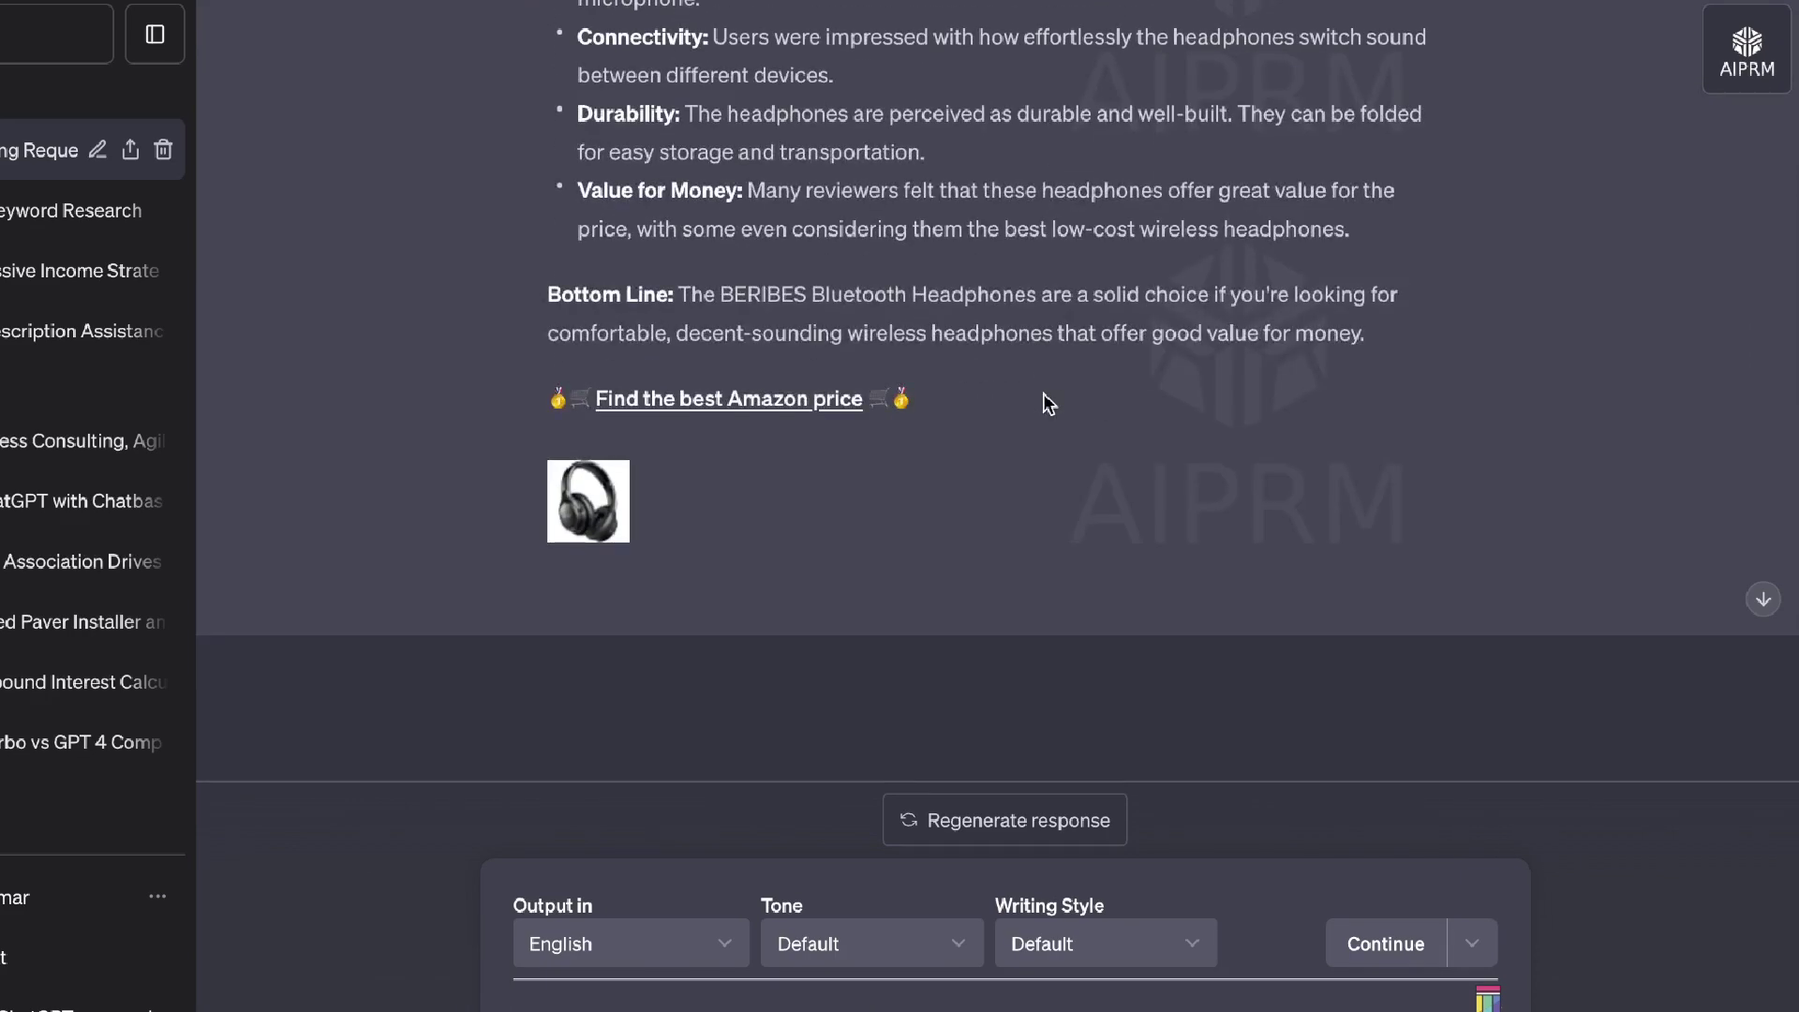
{"action": "scroll", "coordinate": [1043, 401], "scroll_direction": "up", "scroll_amount": 9}
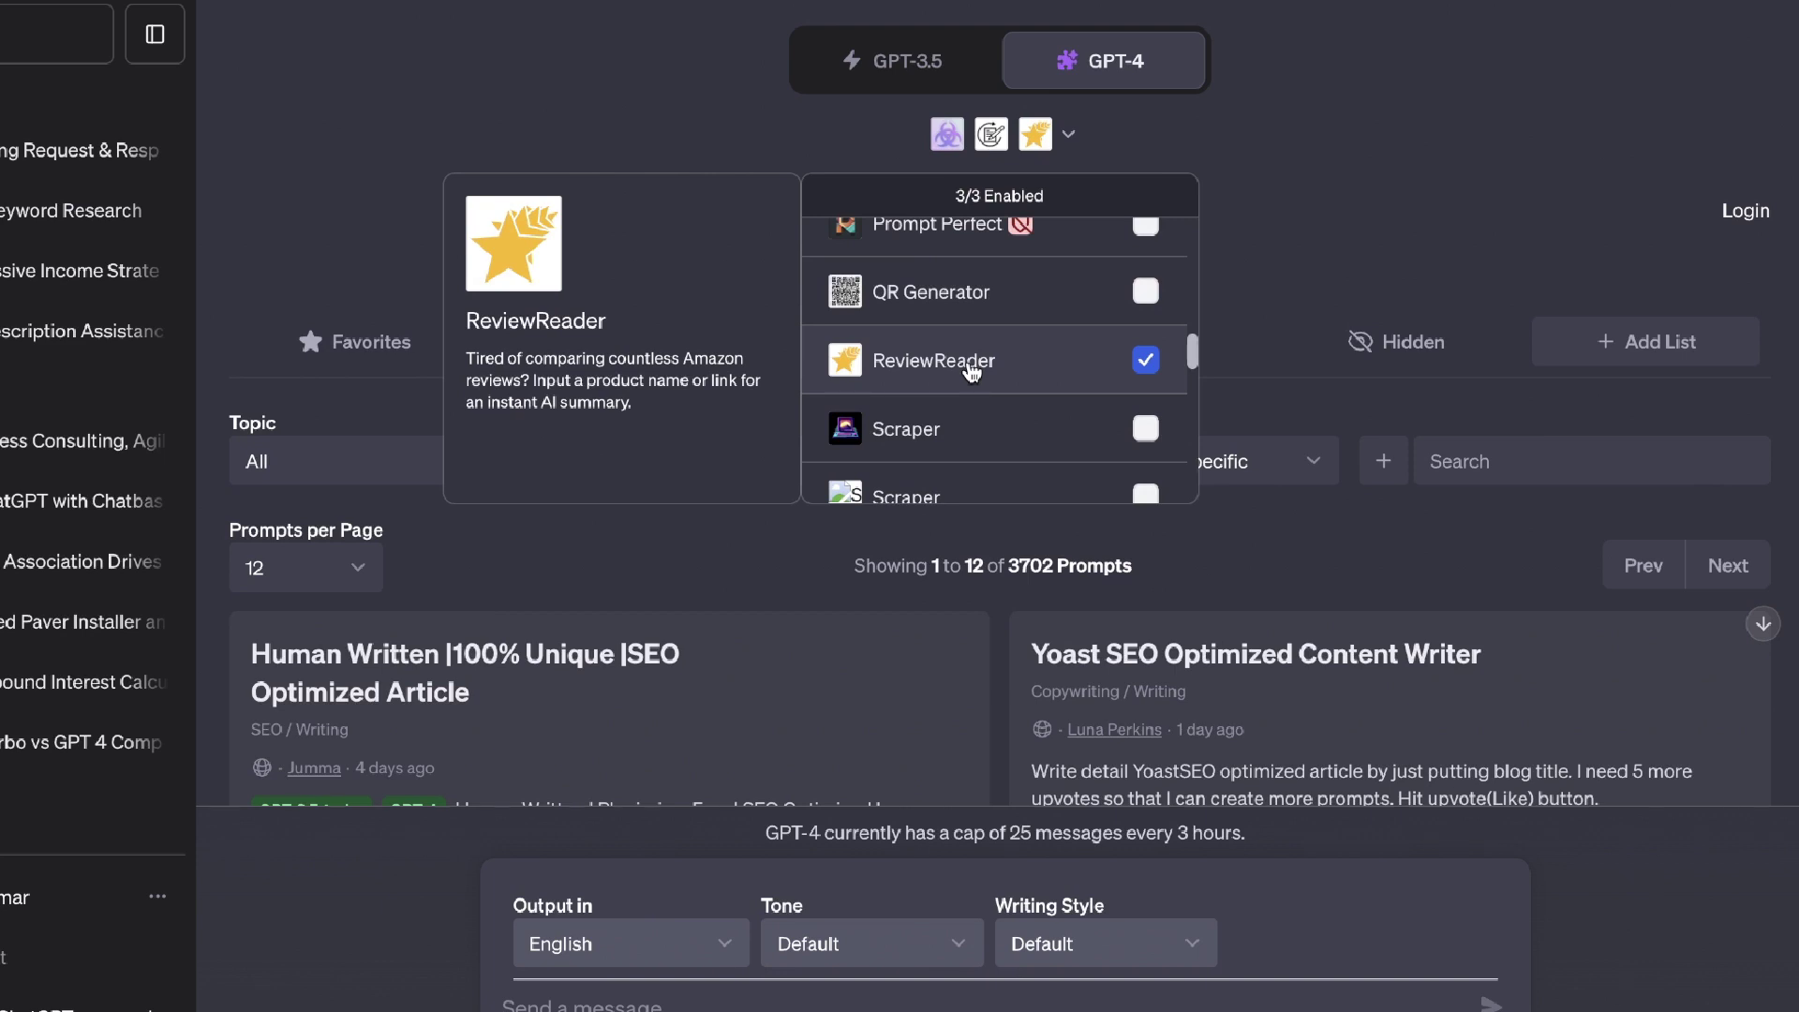
Step: Swap ReviewReader for Scraper among the enabled plugins
{"action": "left_click", "coordinate": [971, 371]}
{"action": "scroll", "coordinate": [973, 431], "scroll_direction": "down", "scroll_amount": 1}
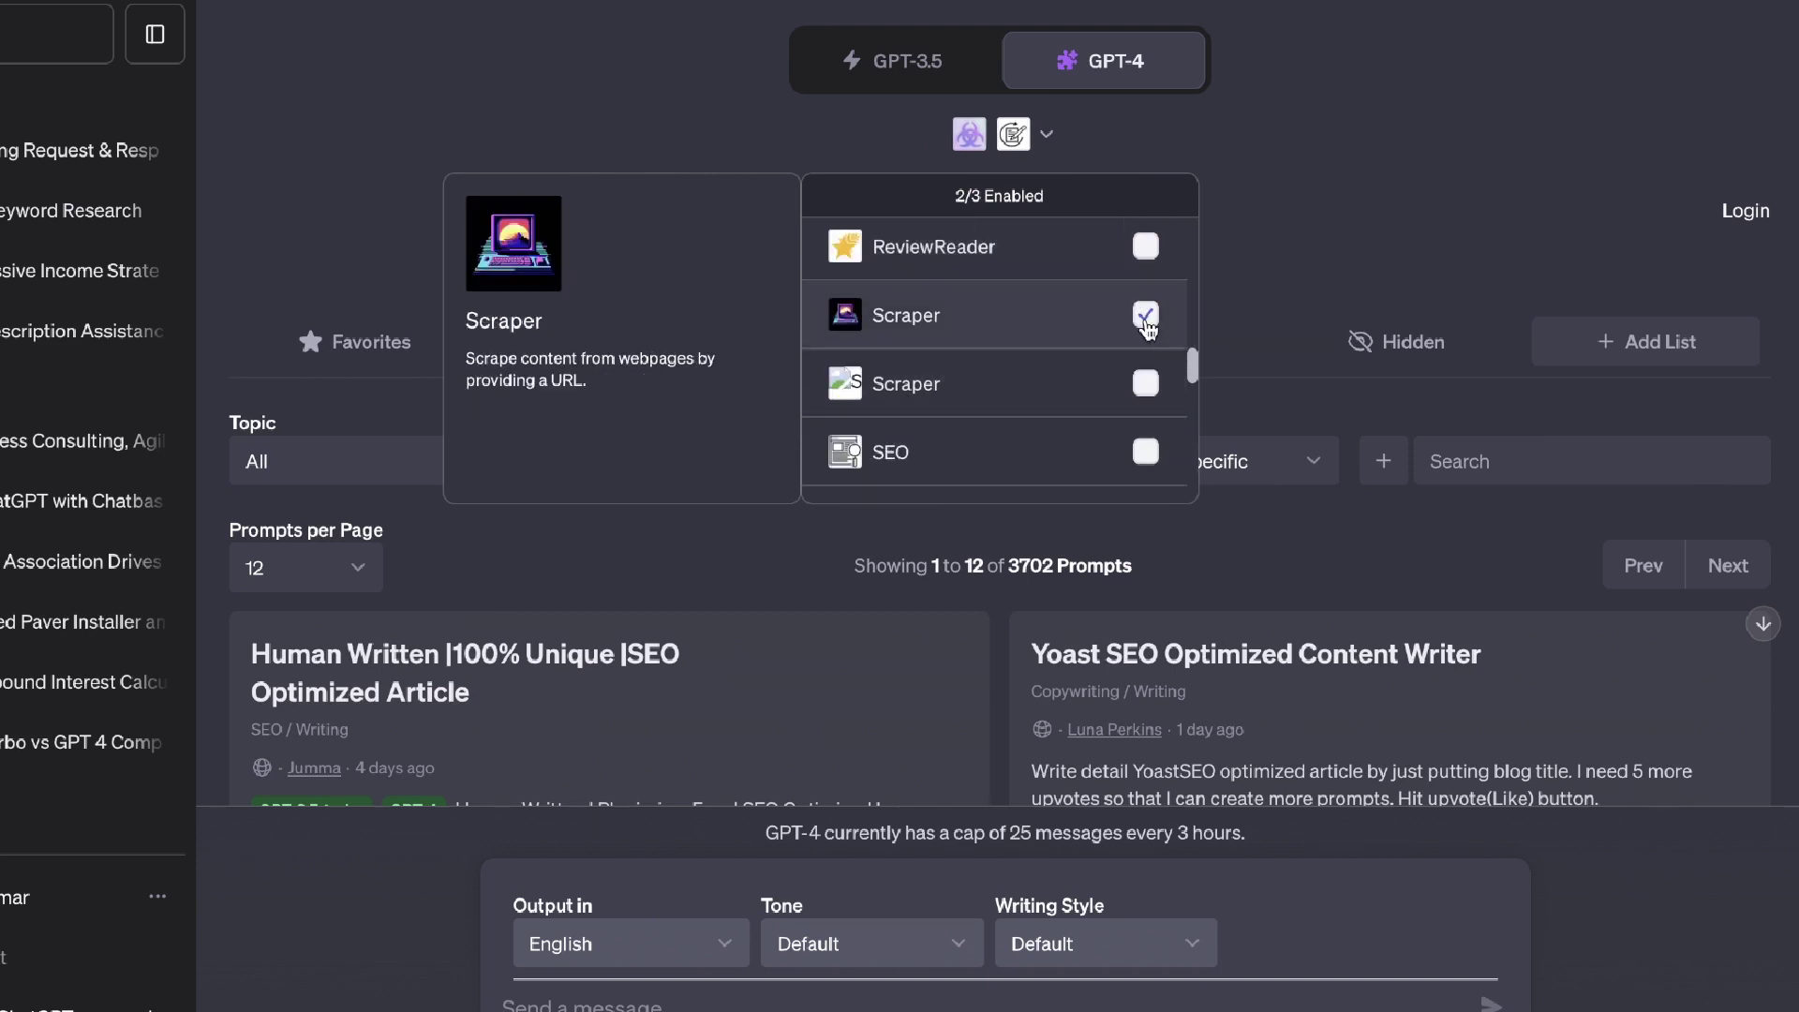
{"action": "left_click", "coordinate": [1145, 316]}
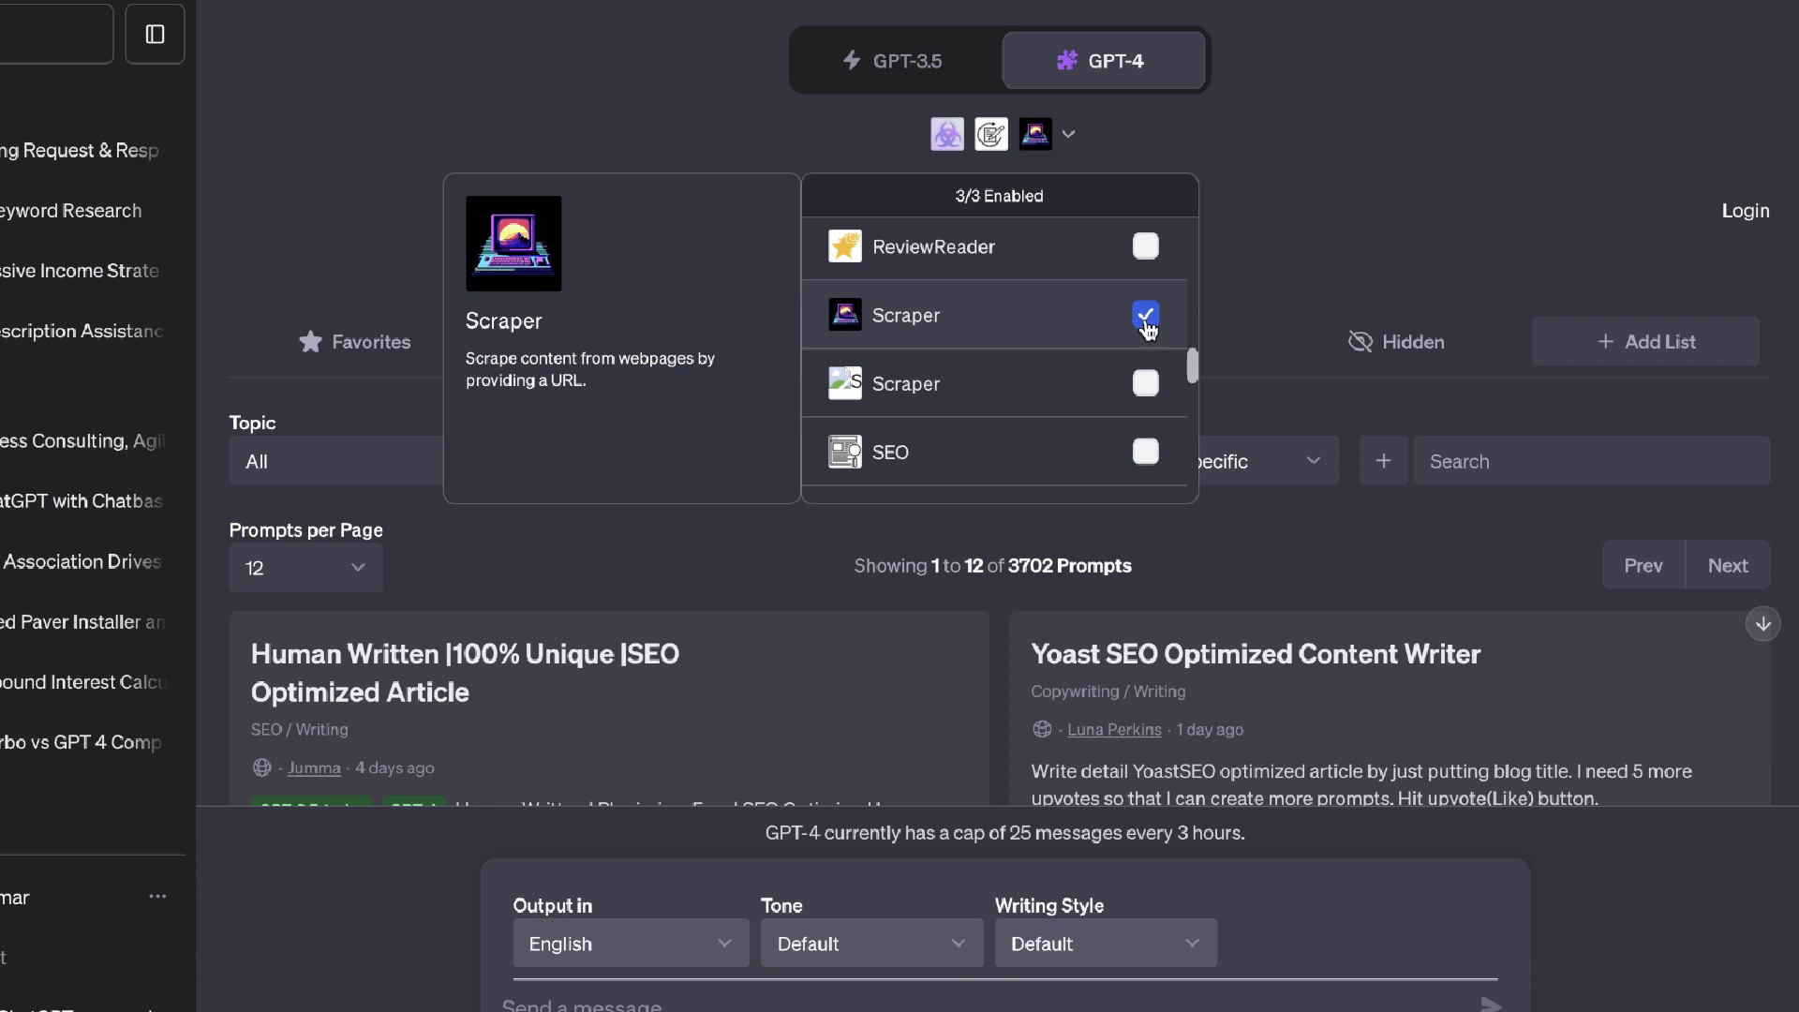
{"action": "left_click", "coordinate": [1310, 187]}
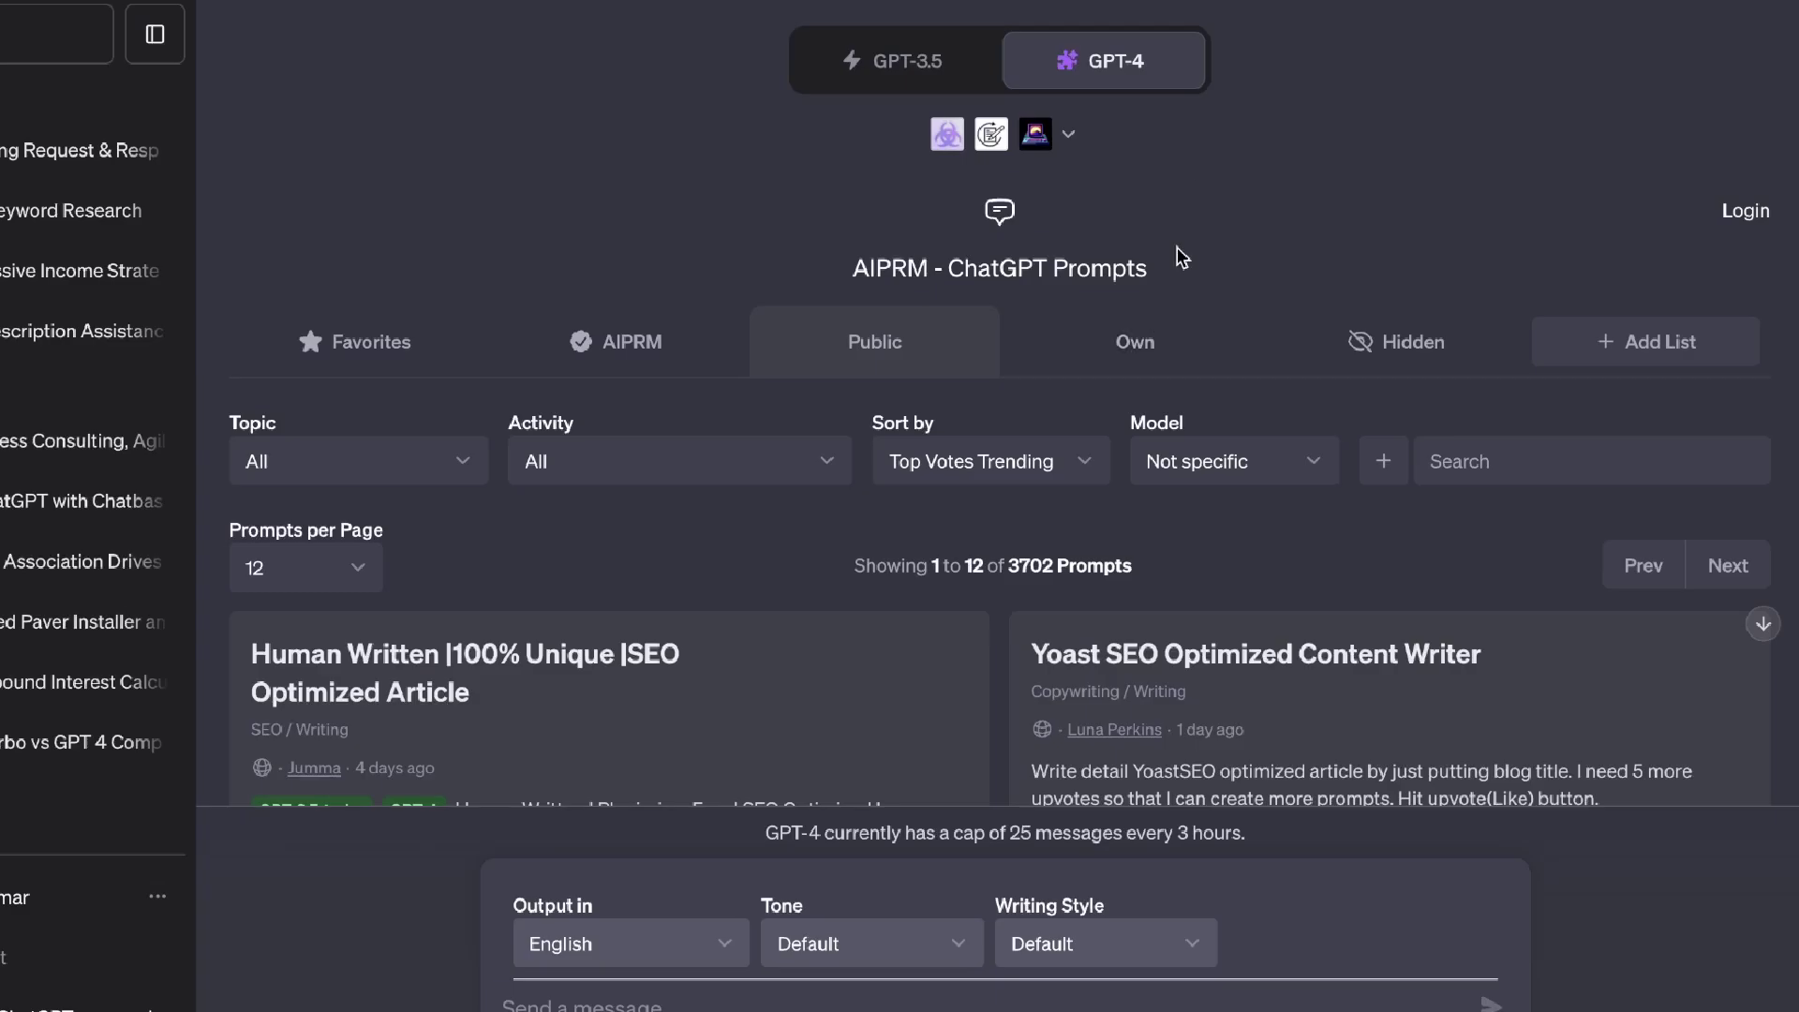
Step: Send the Ownr blog URL with the scraping prompt and read its tone, audience and topics
{"action": "left_click", "coordinate": [919, 1001]}
{"action": "type", "text": "https://www.ownr.co/blog/passive-income-ideas/"}
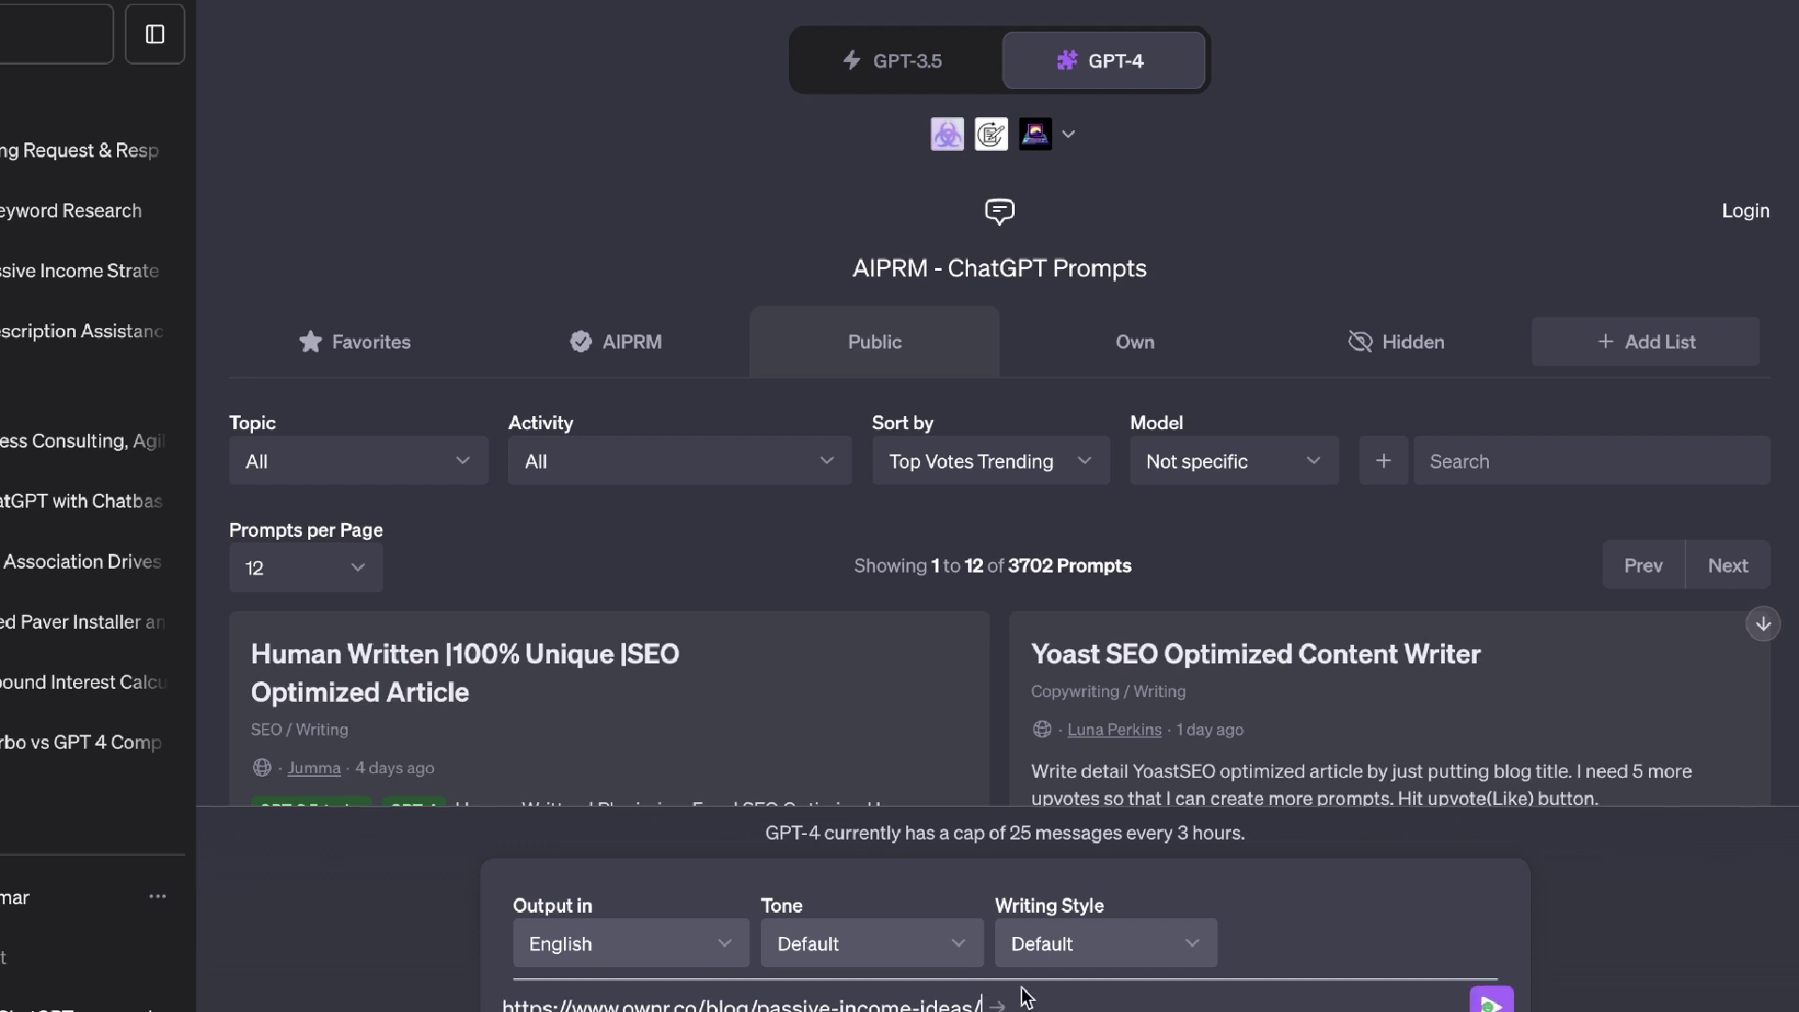
{"action": "key", "text": "Return"}
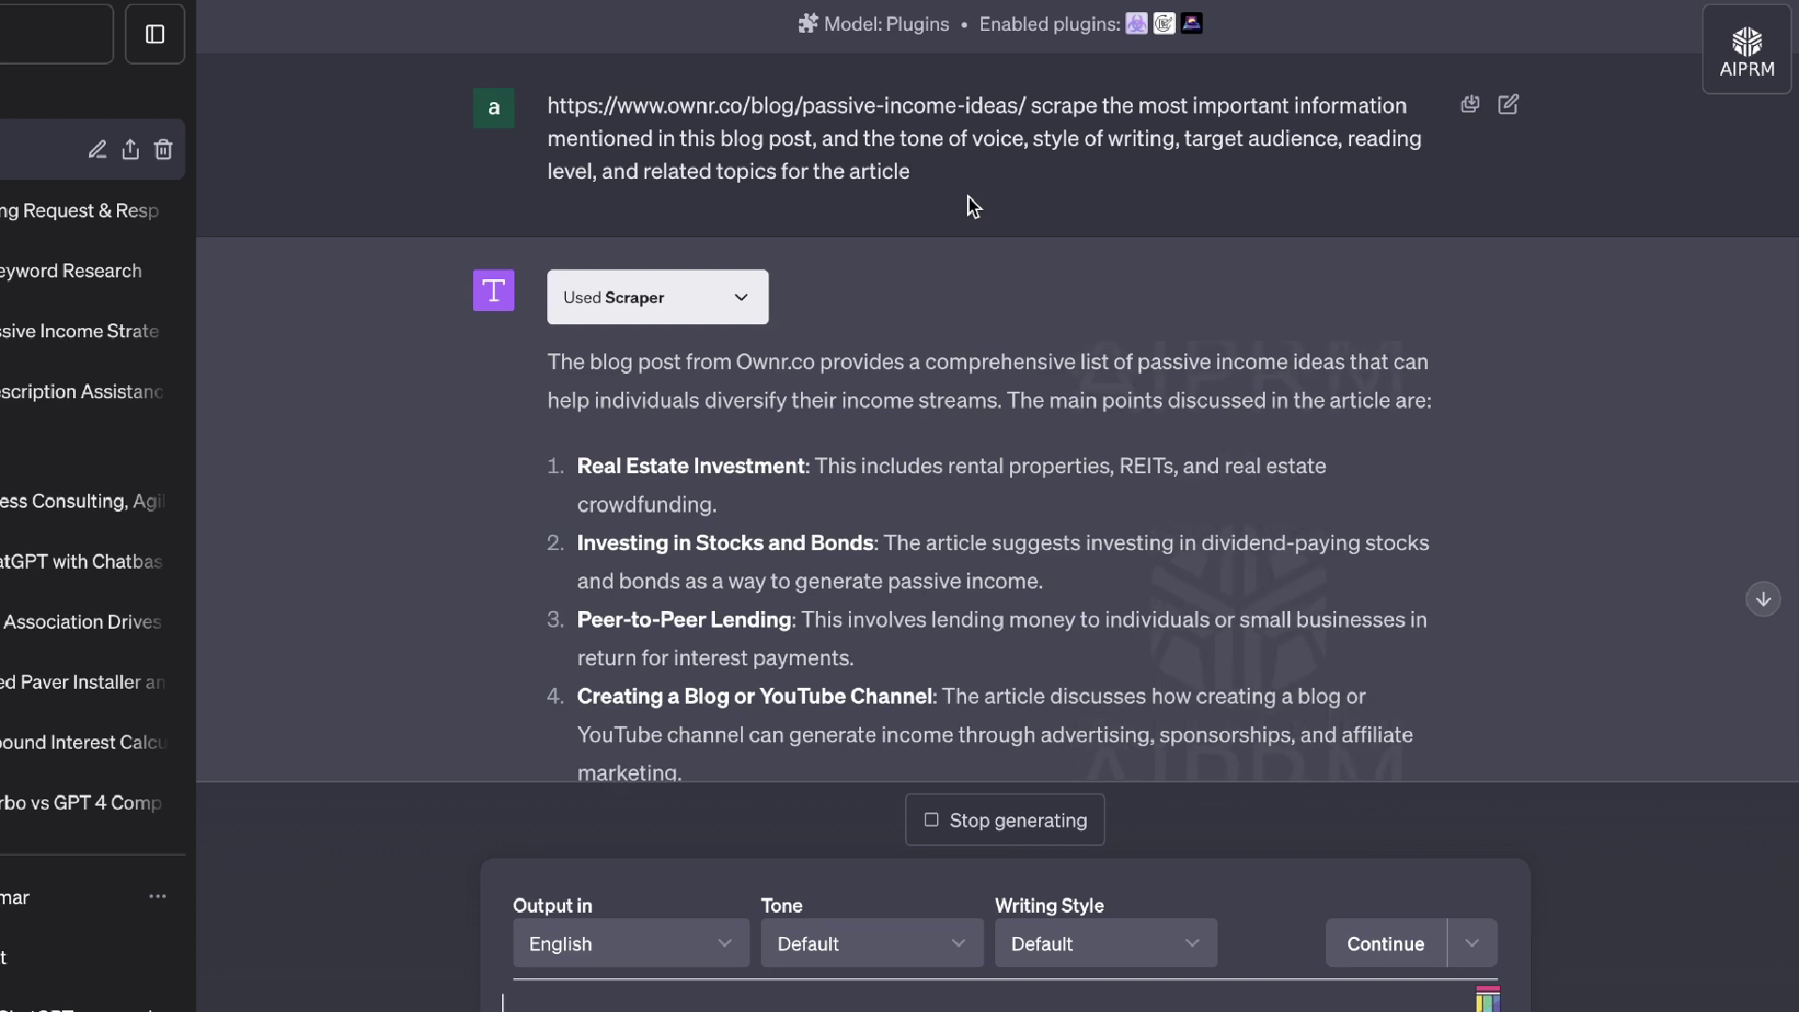
{"action": "scroll", "coordinate": [967, 229], "scroll_direction": "down", "scroll_amount": 2}
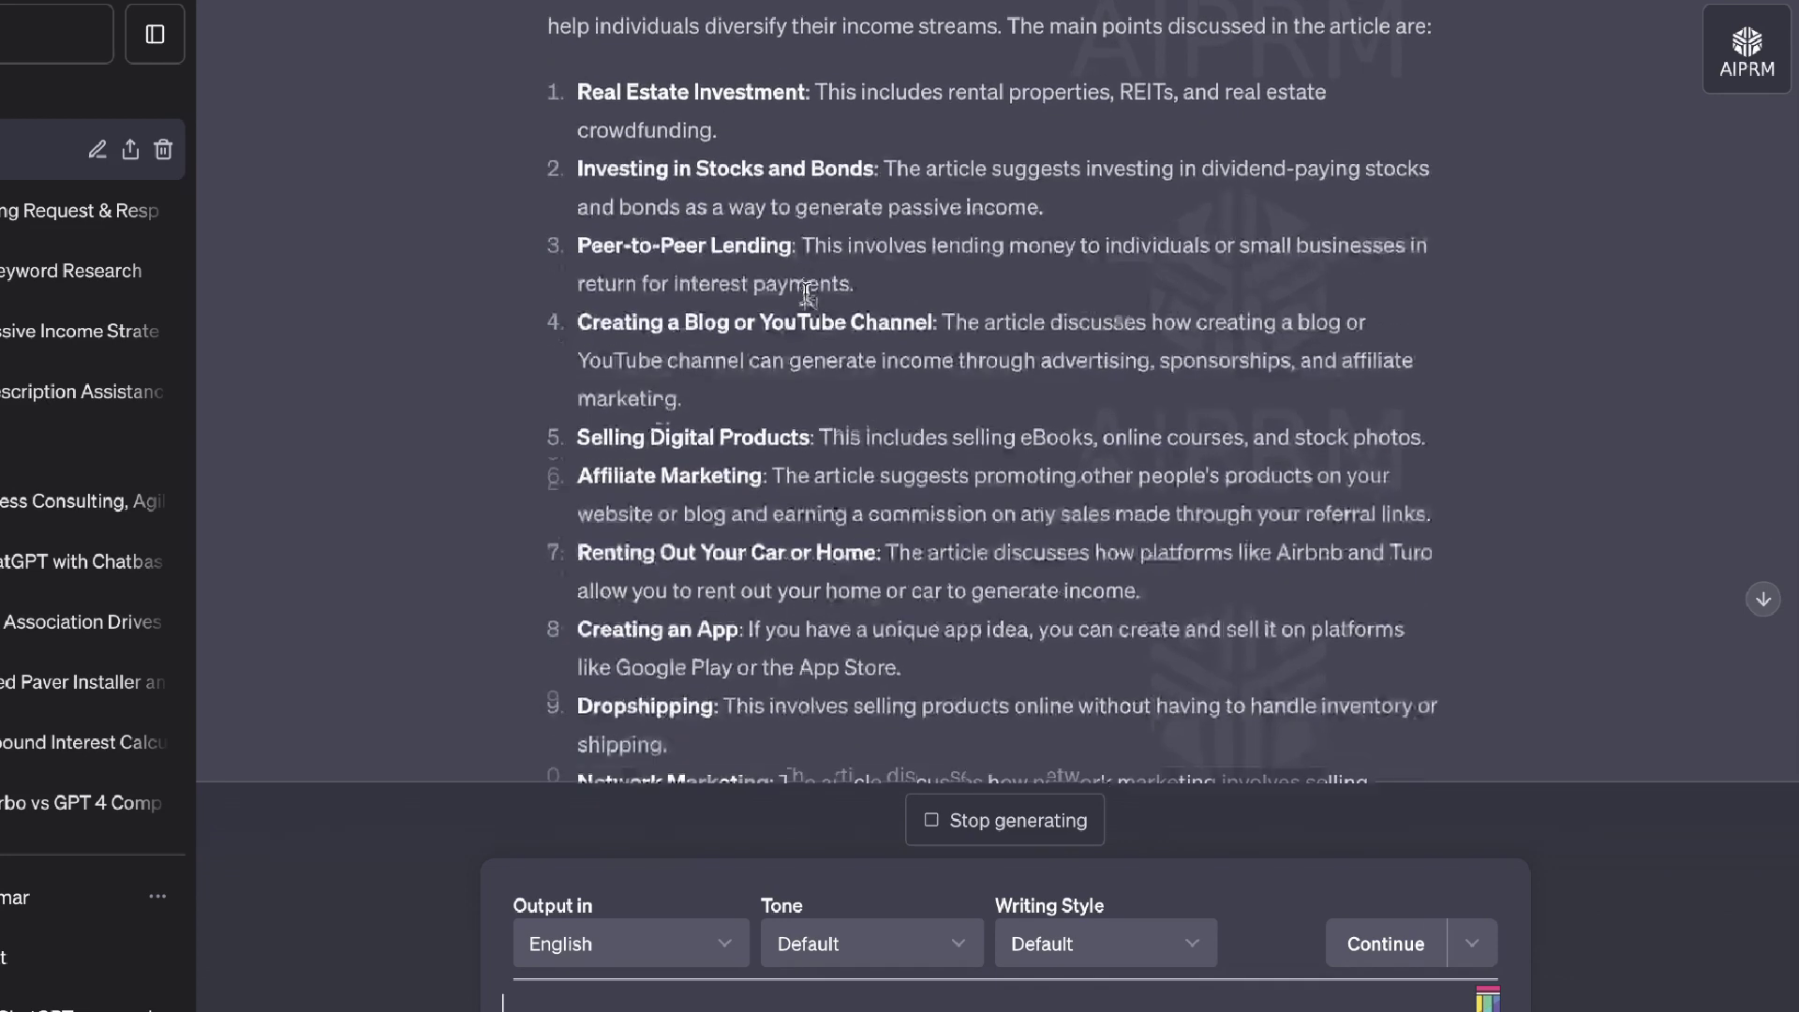
{"action": "scroll", "coordinate": [1124, 255], "scroll_direction": "down", "scroll_amount": 4}
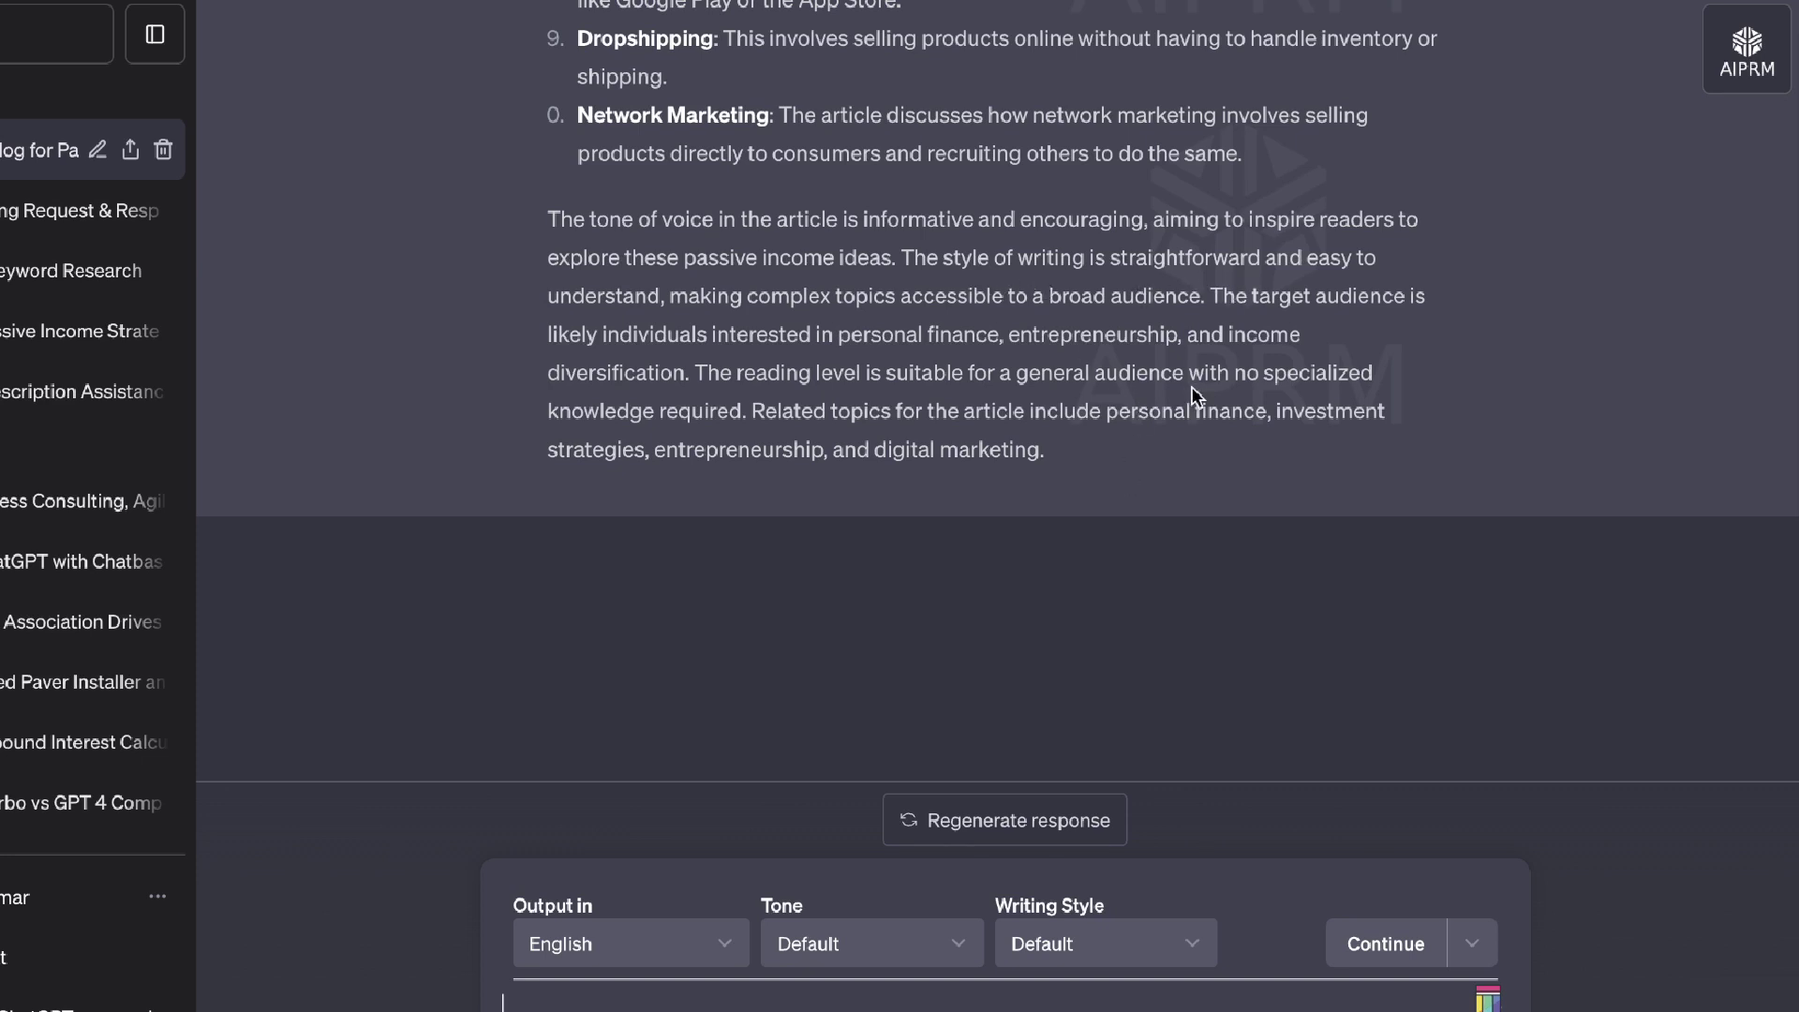
{"action": "scroll", "coordinate": [1178, 428], "scroll_direction": "up", "scroll_amount": 15}
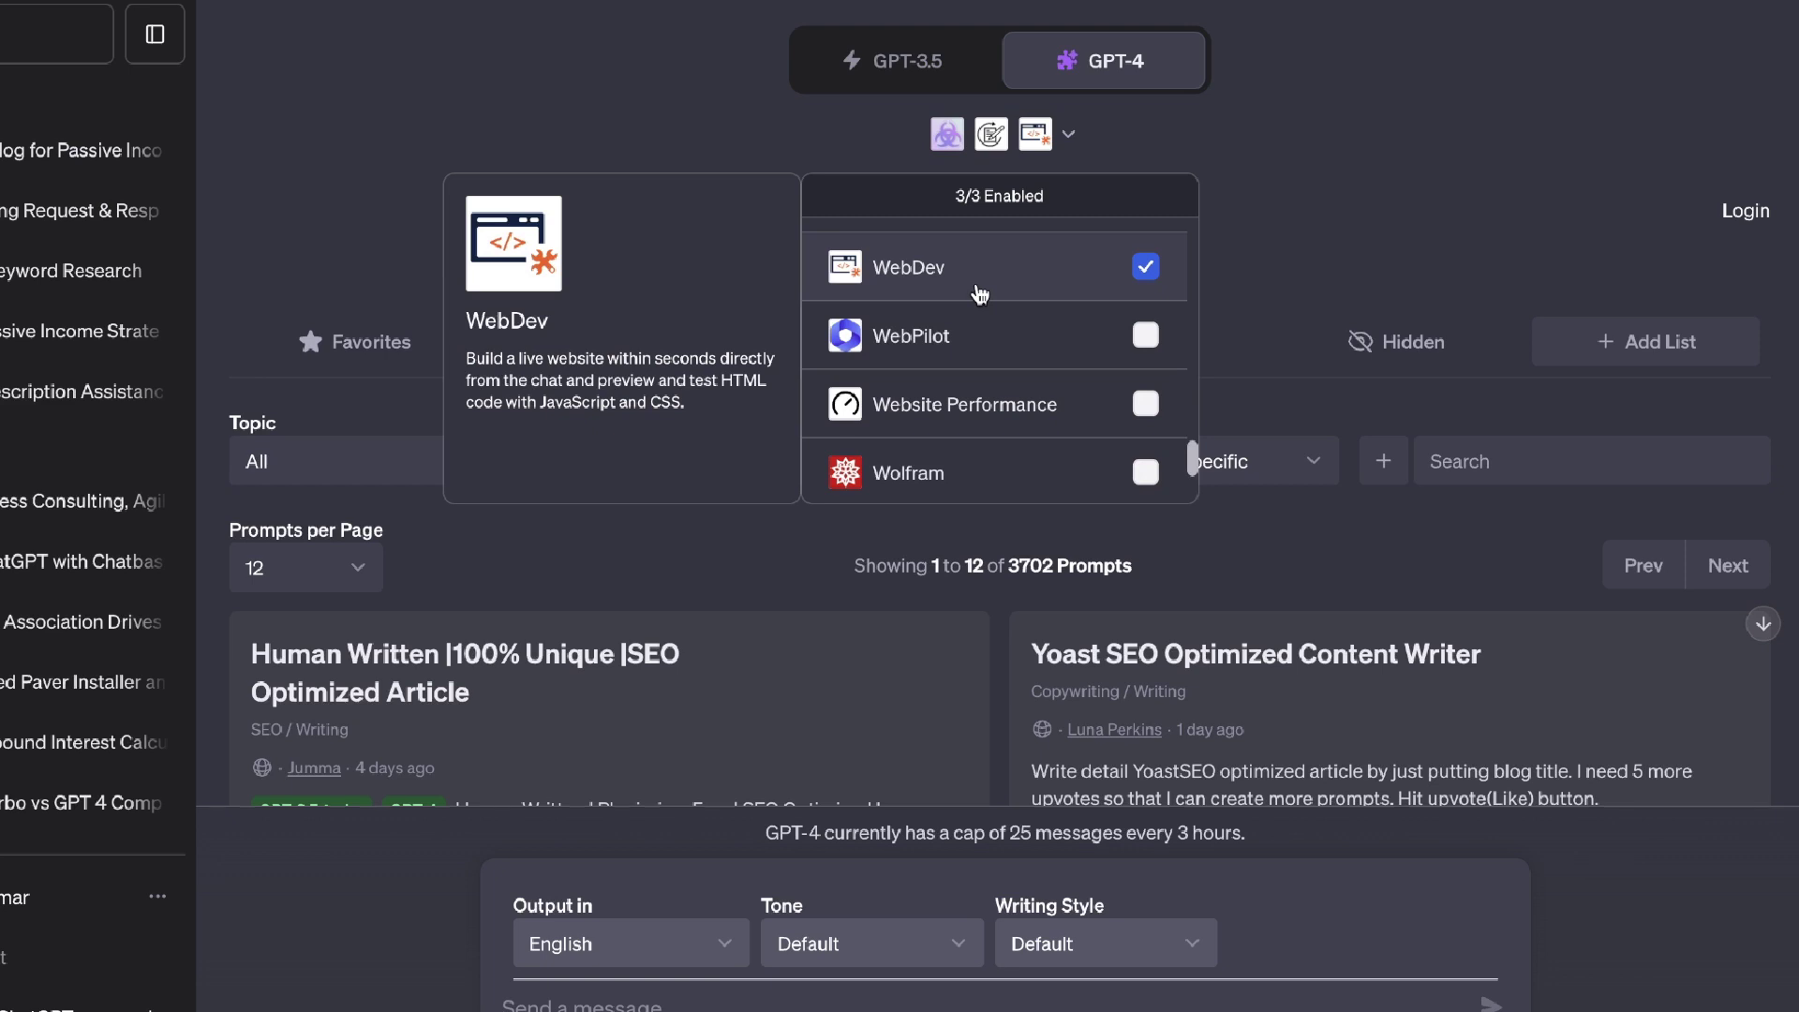
Step: Send 'create a simple one page website' to WebDev and select the start of its reply
{"action": "left_click", "coordinate": [1201, 231]}
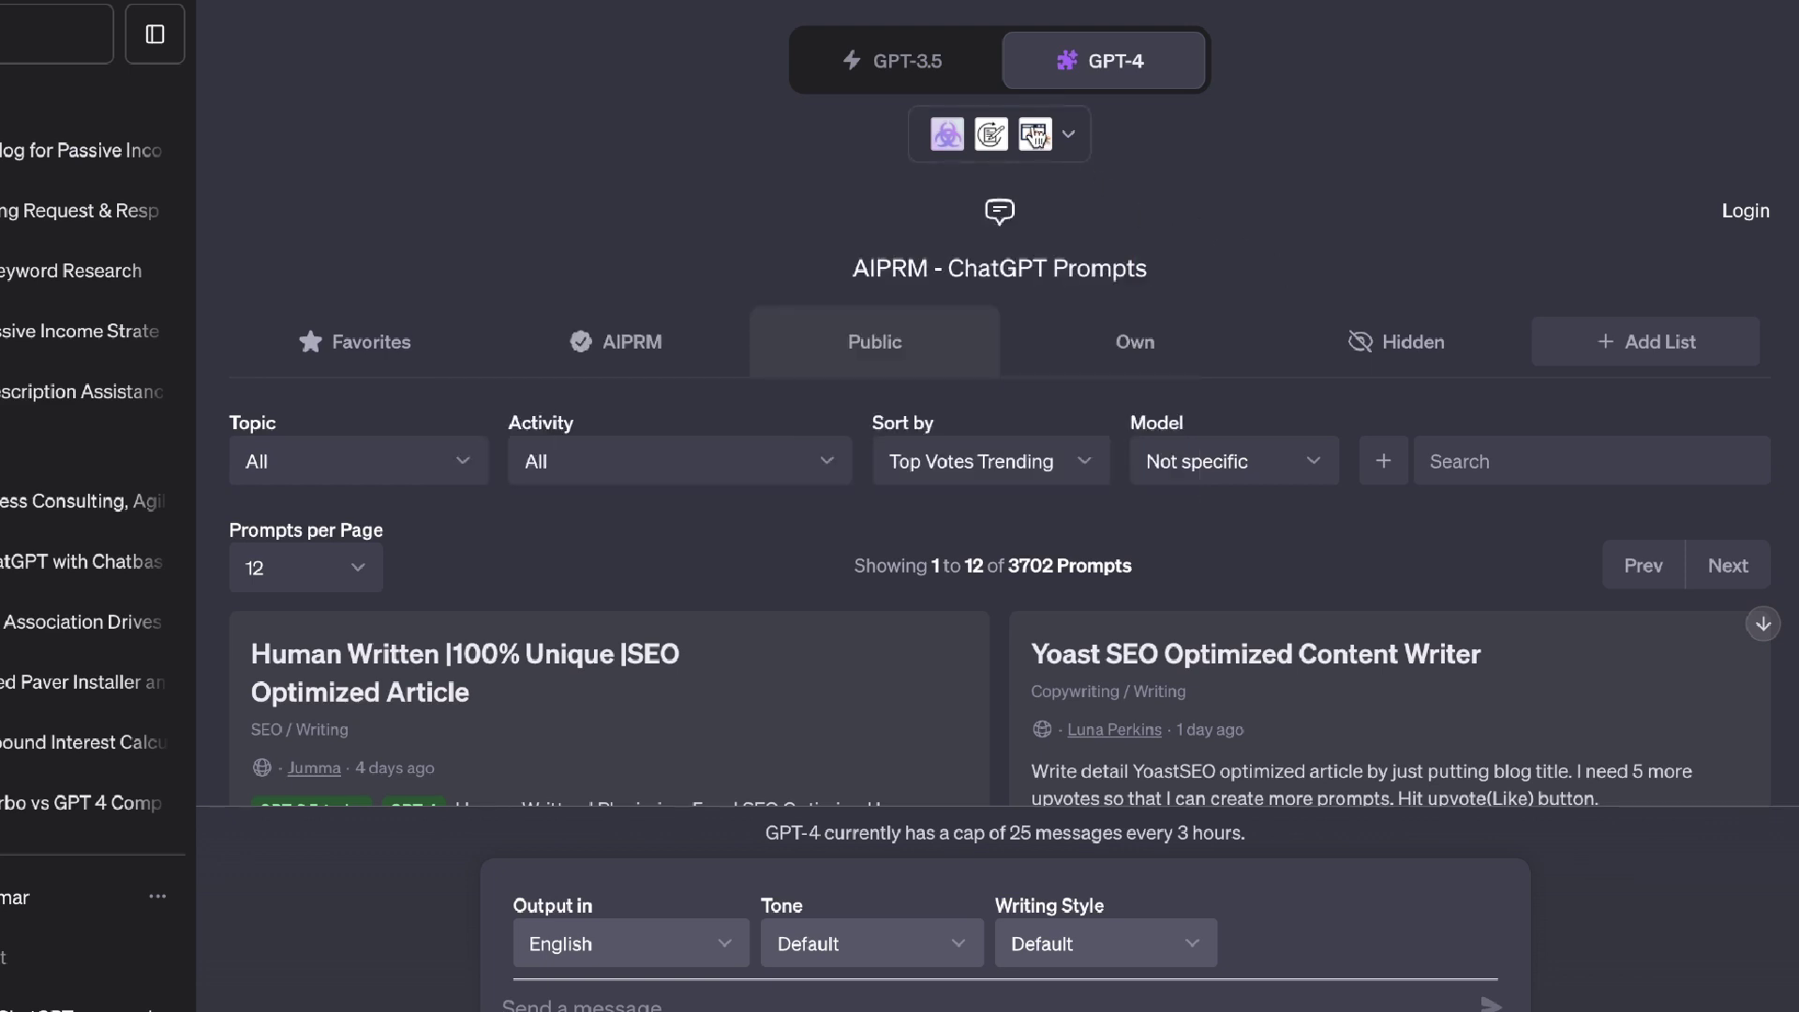
{"action": "left_click", "coordinate": [760, 1004]}
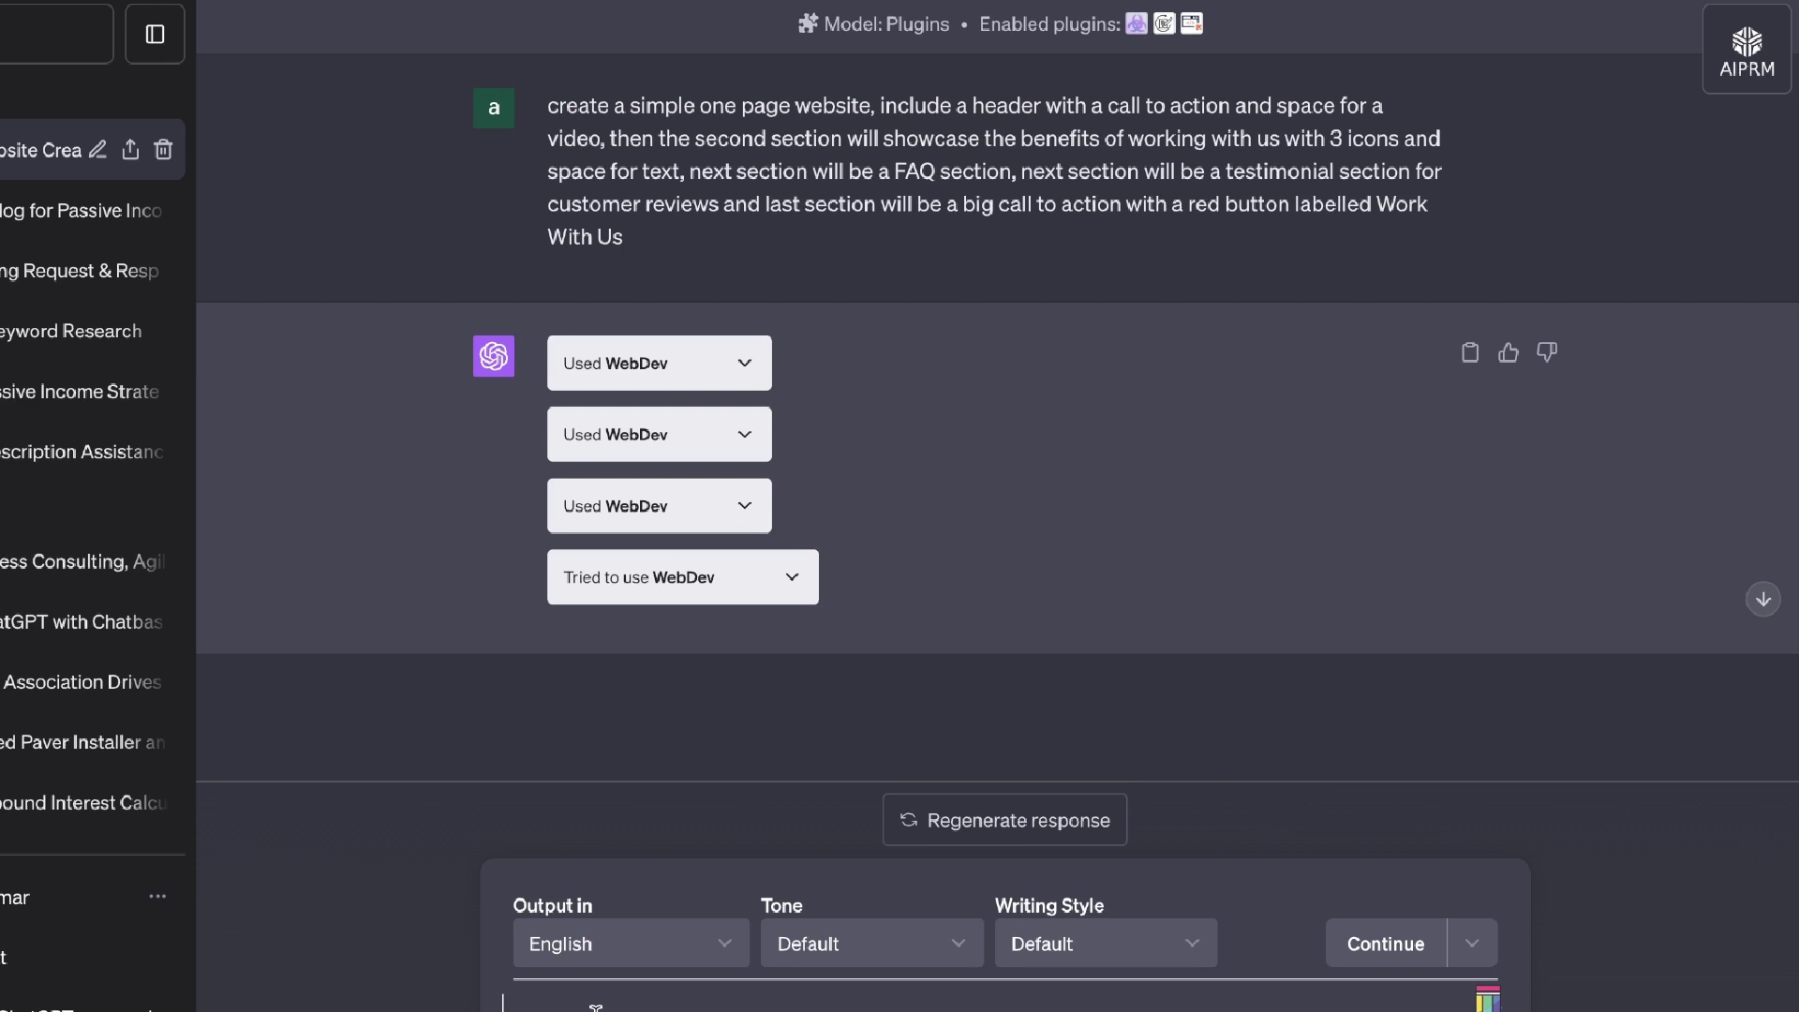
{"action": "type", "text": "create a simple one page website,"}
{"action": "key", "text": "Return"}
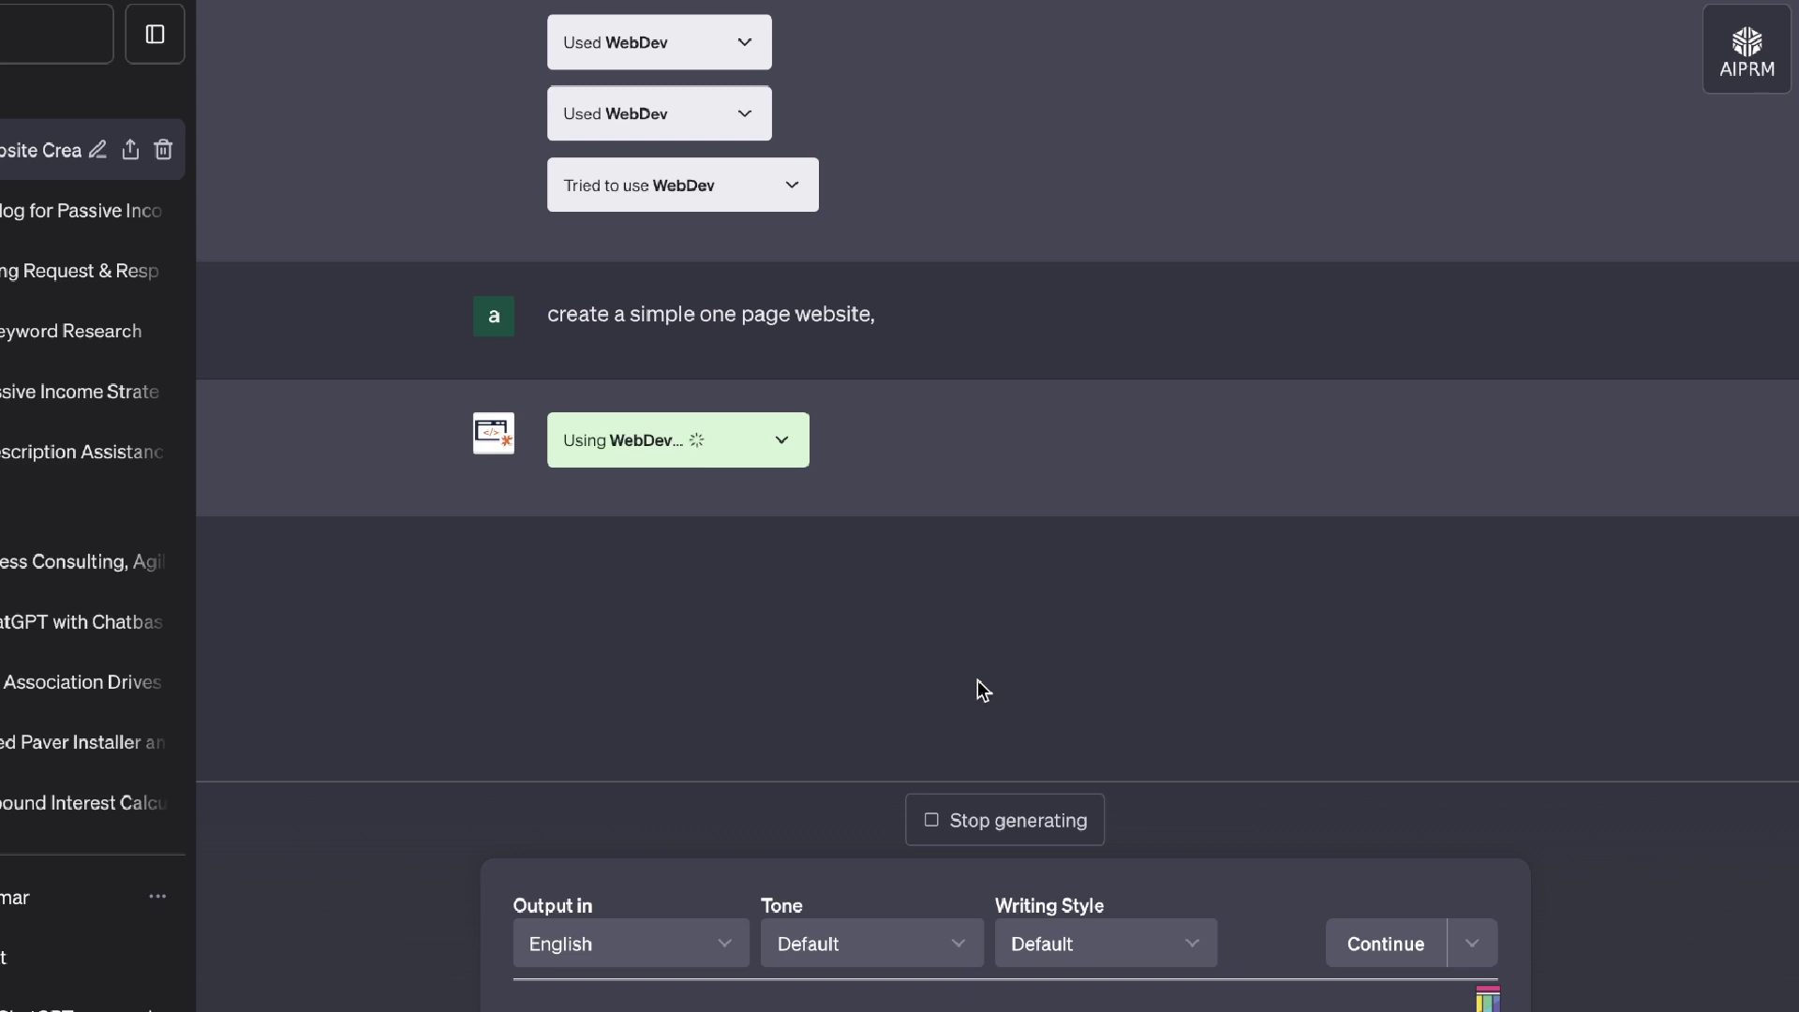
{"action": "left_click_drag", "start_coordinate": [549, 466], "coordinate": [766, 476]}
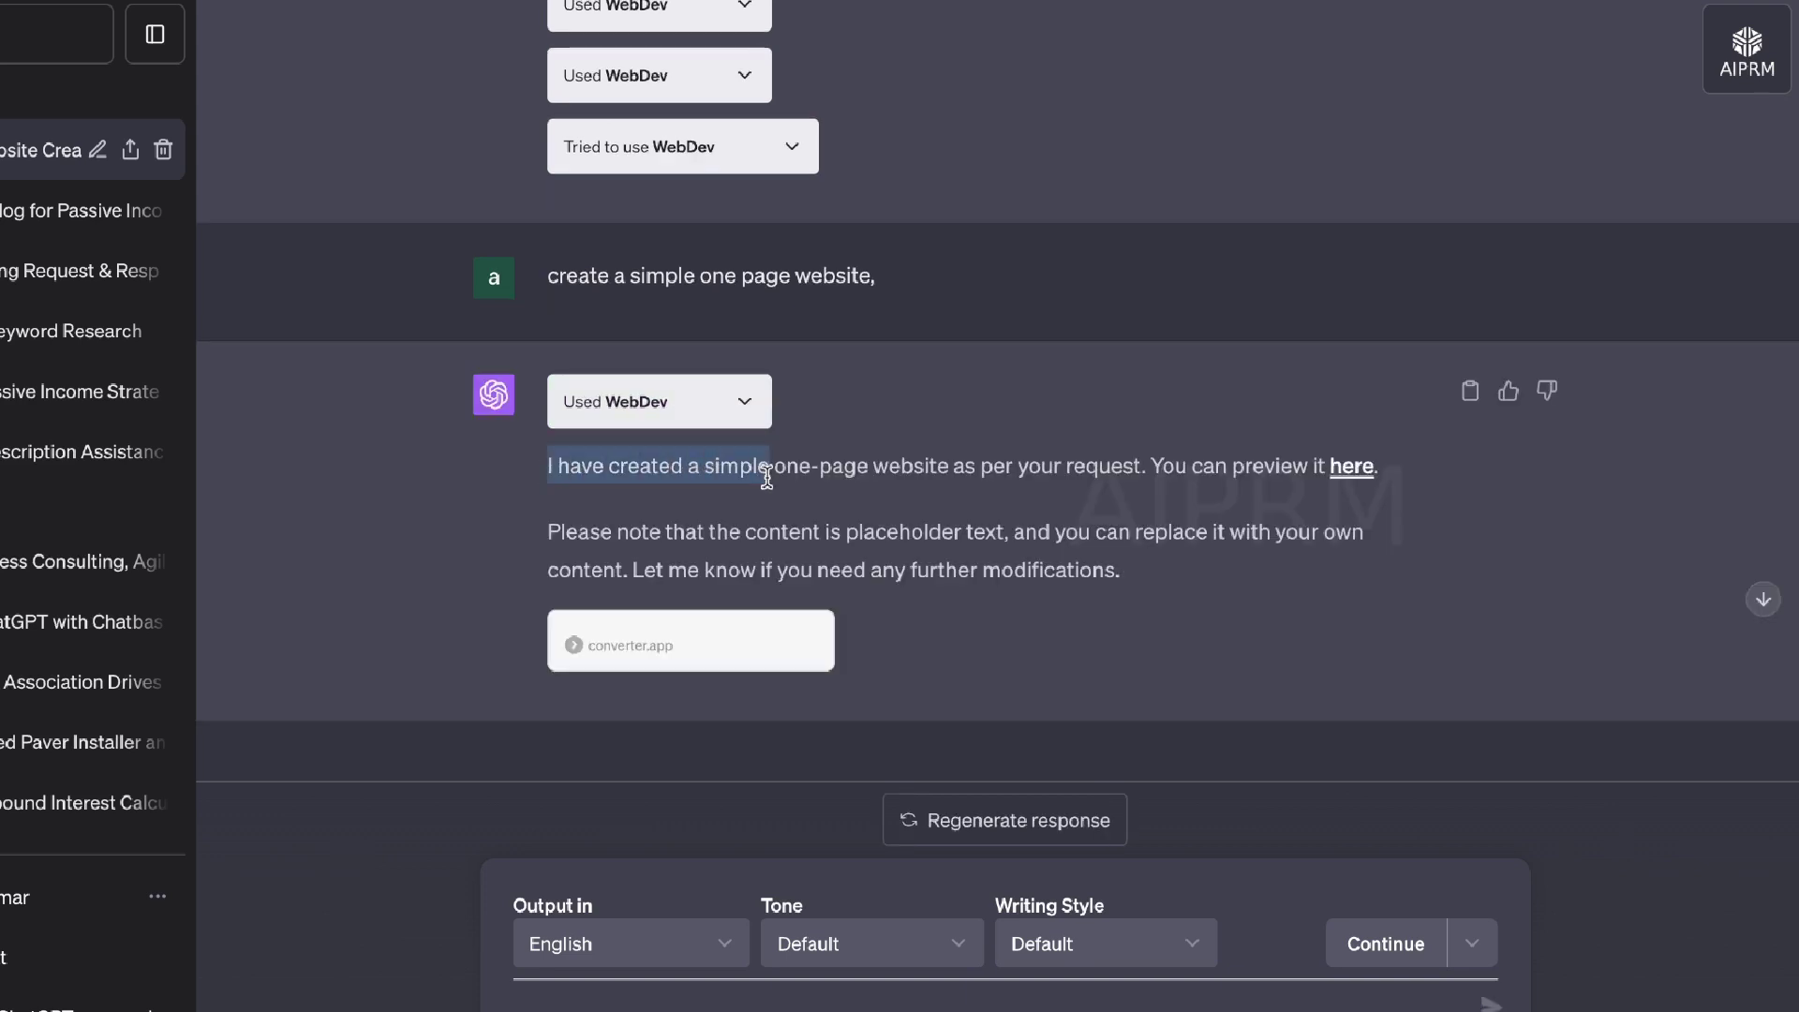
{"action": "scroll", "coordinate": [965, 513], "scroll_direction": "down", "scroll_amount": 1}
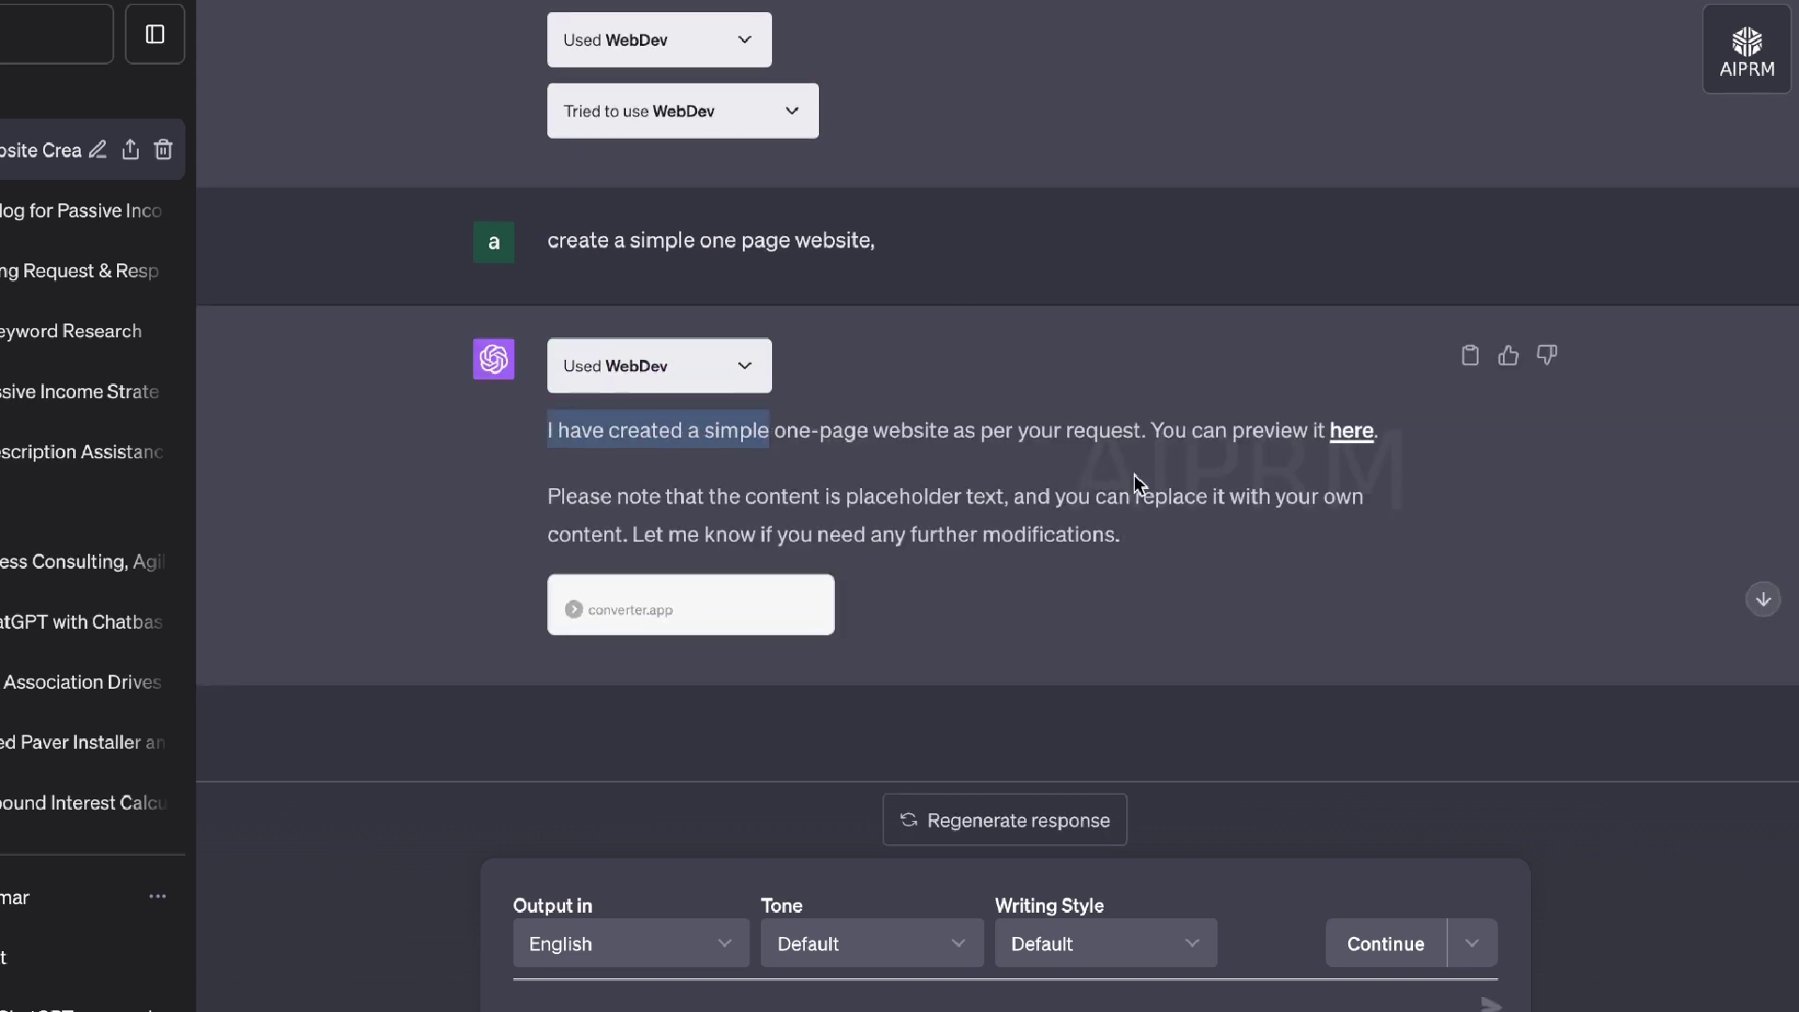
Step: Preview the 'Welcome to Our Simple One Page Website' site, then select the first prompt in the chat
{"action": "left_click", "coordinate": [1353, 433]}
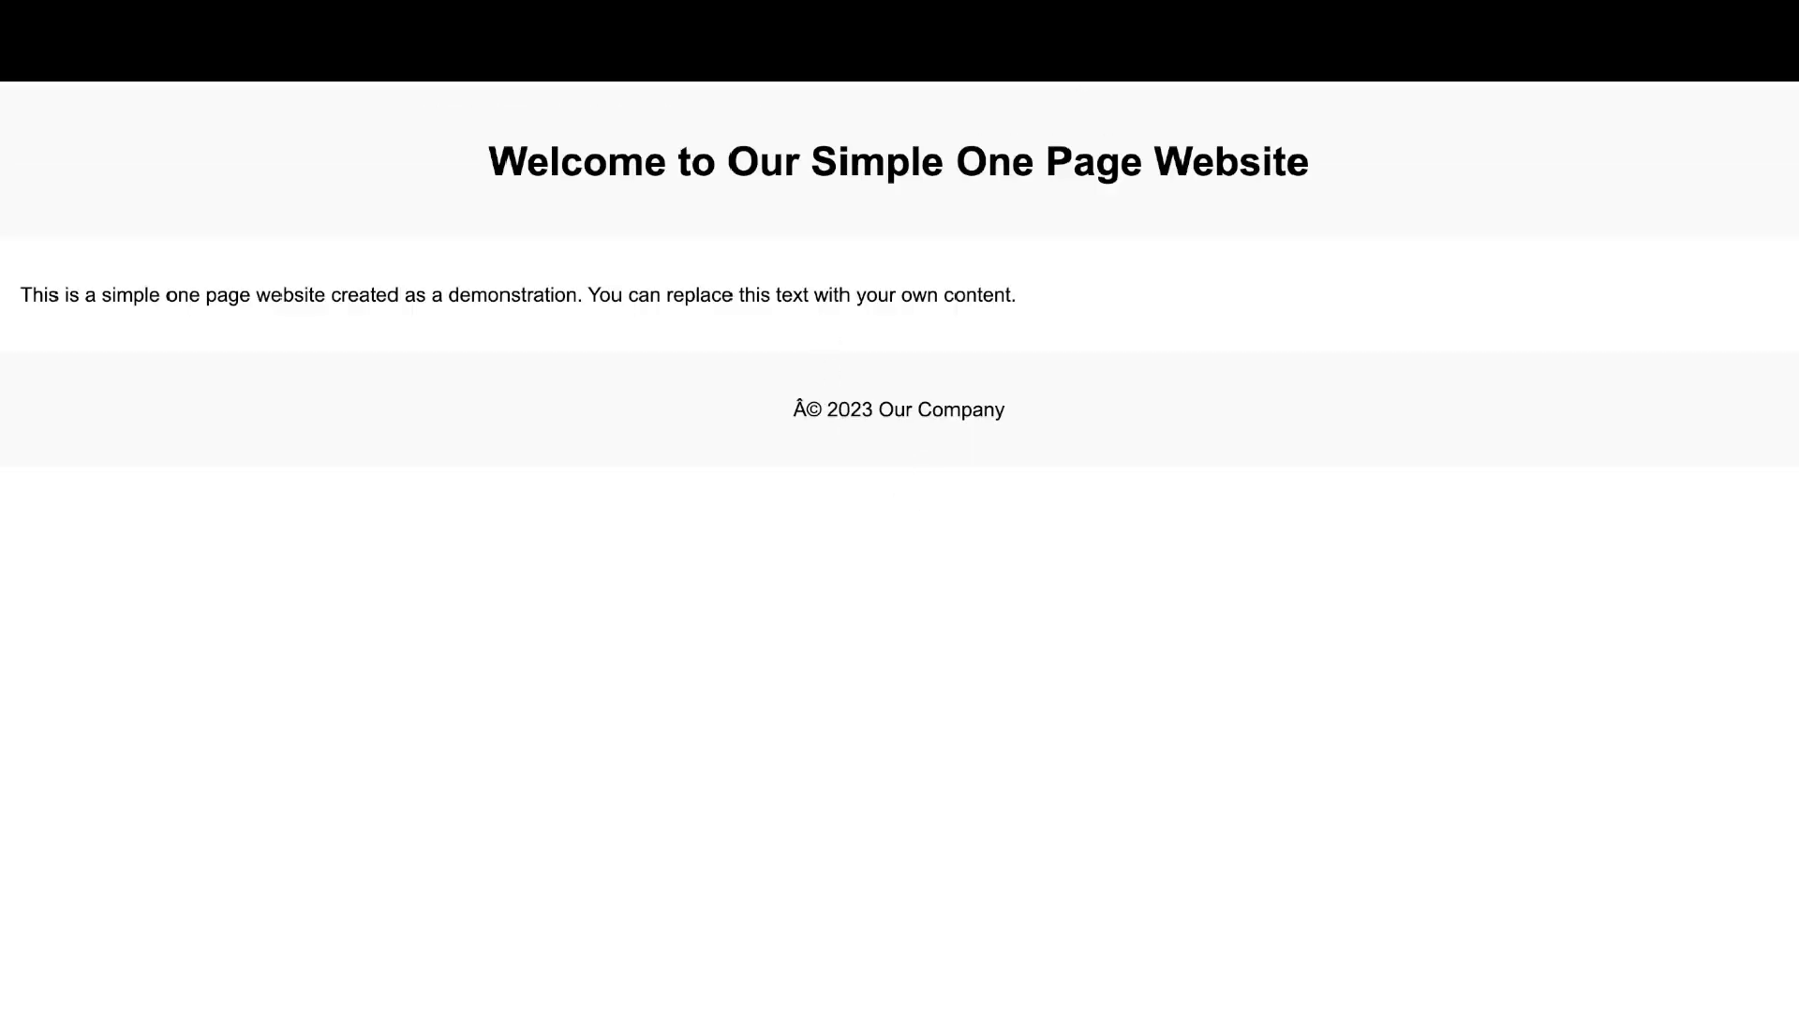
{"action": "key", "text": "ctrl+w"}
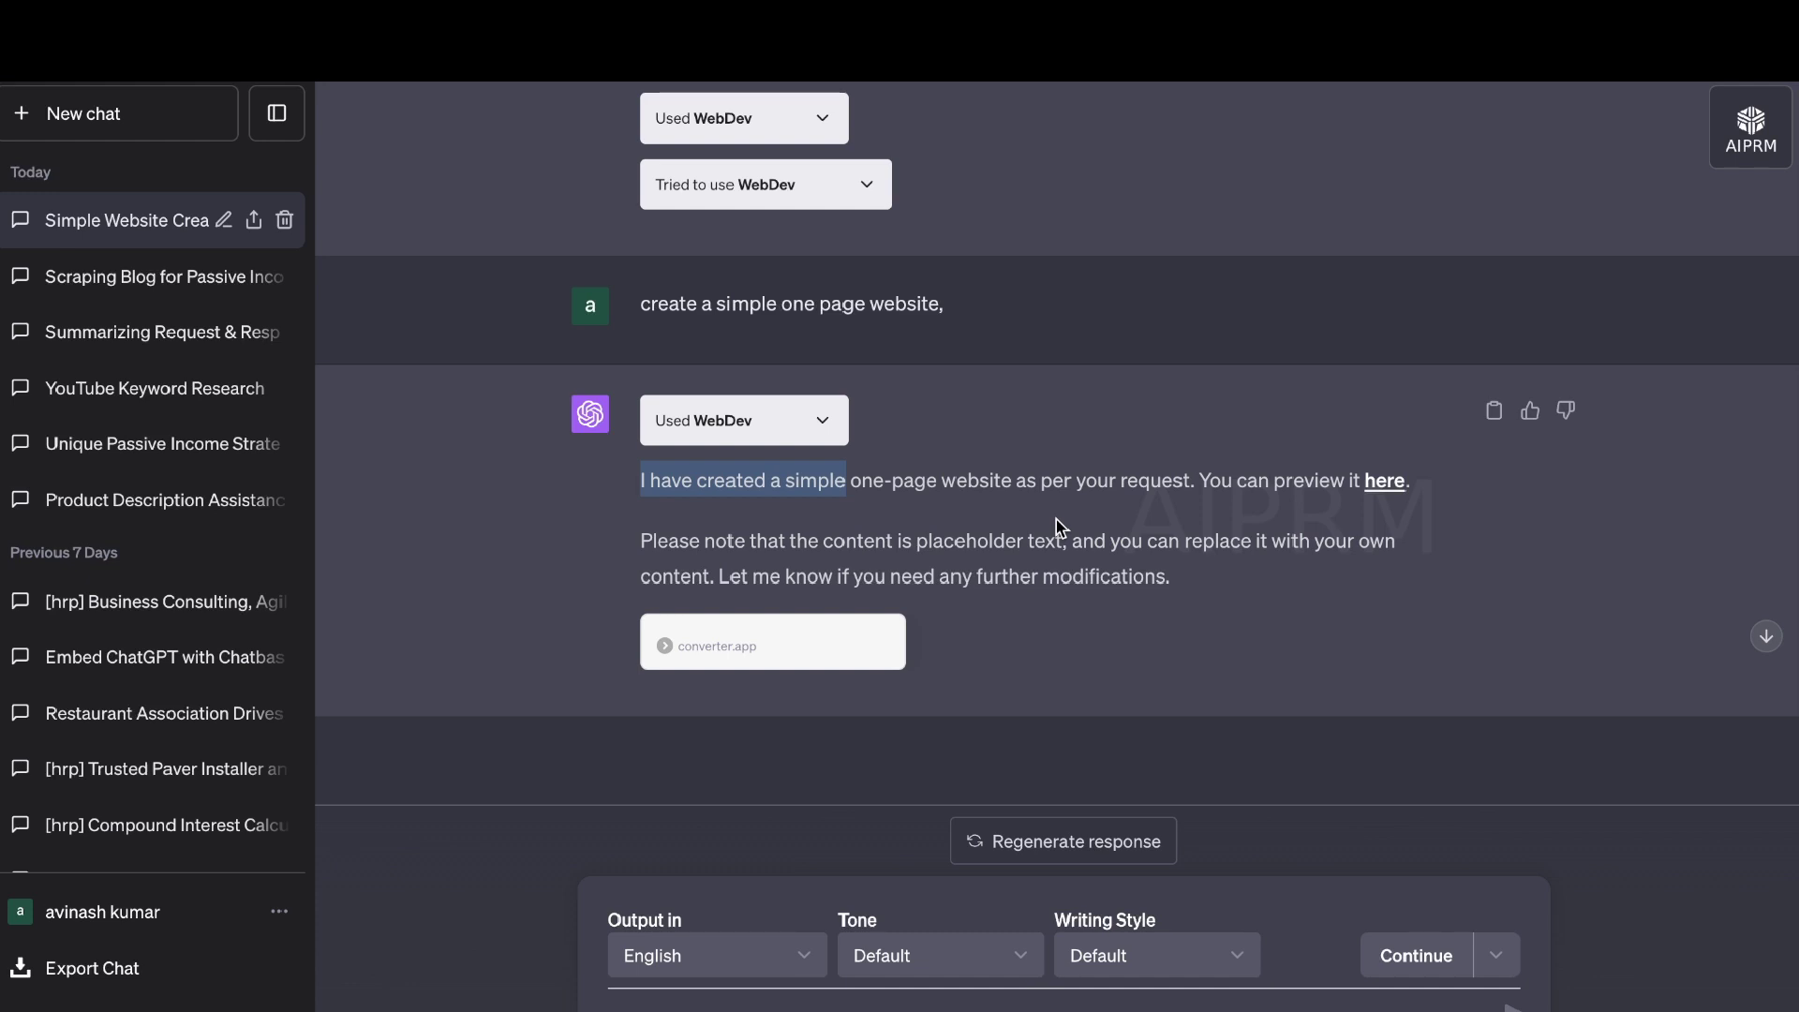
{"action": "scroll", "coordinate": [1055, 519], "scroll_direction": "up", "scroll_amount": 5}
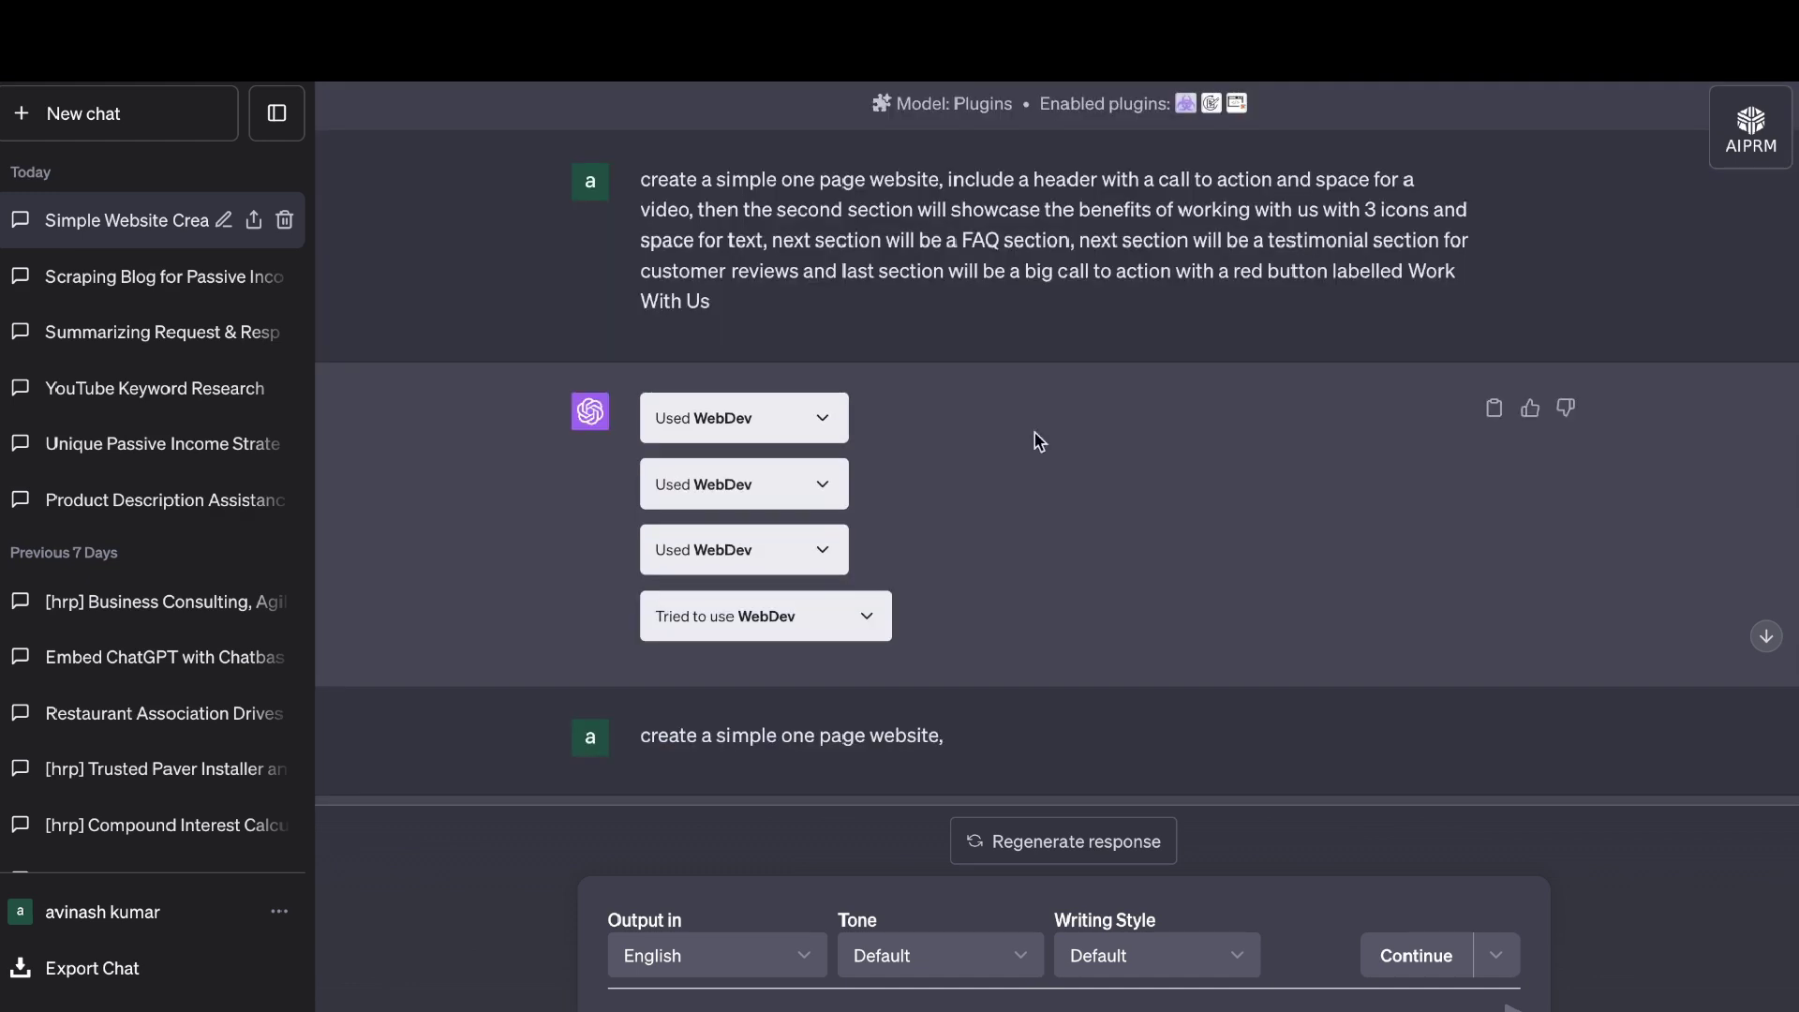
{"action": "left_click_drag", "start_coordinate": [744, 208], "coordinate": [764, 205]}
{"action": "triple_click", "coordinate": [764, 204]}
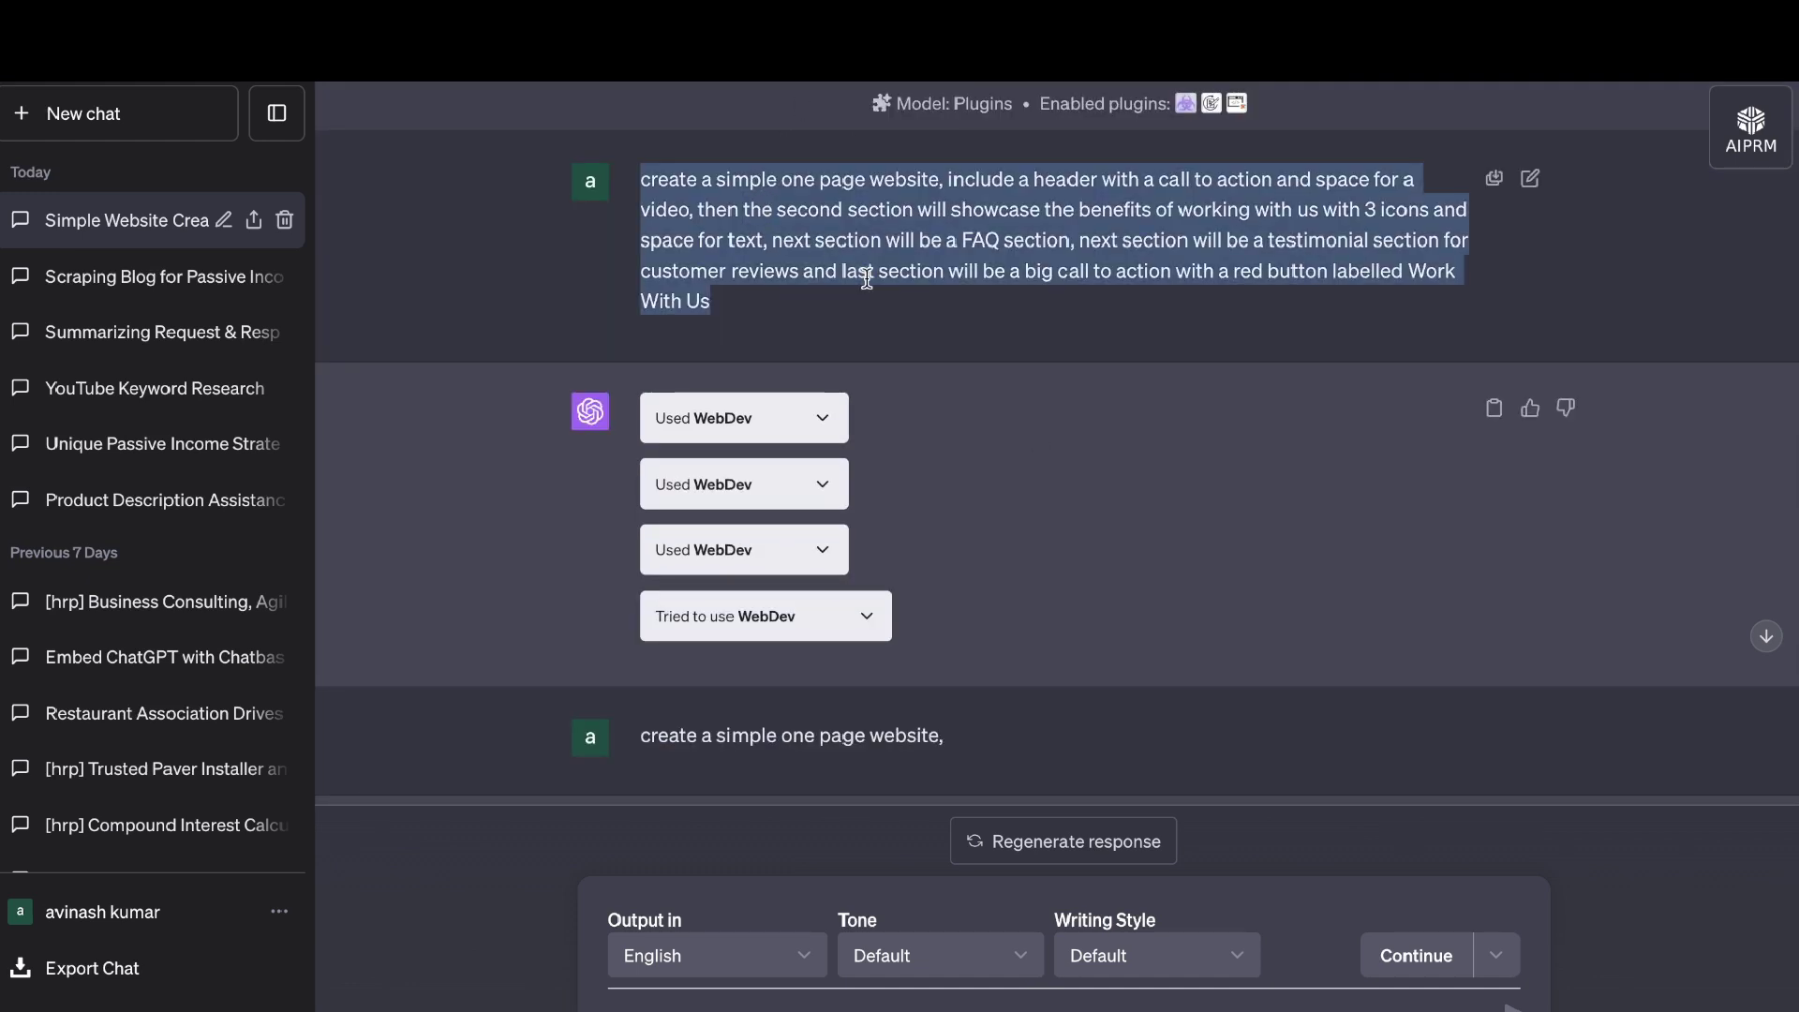
{"action": "scroll", "coordinate": [867, 280], "scroll_direction": "down", "scroll_amount": 3}
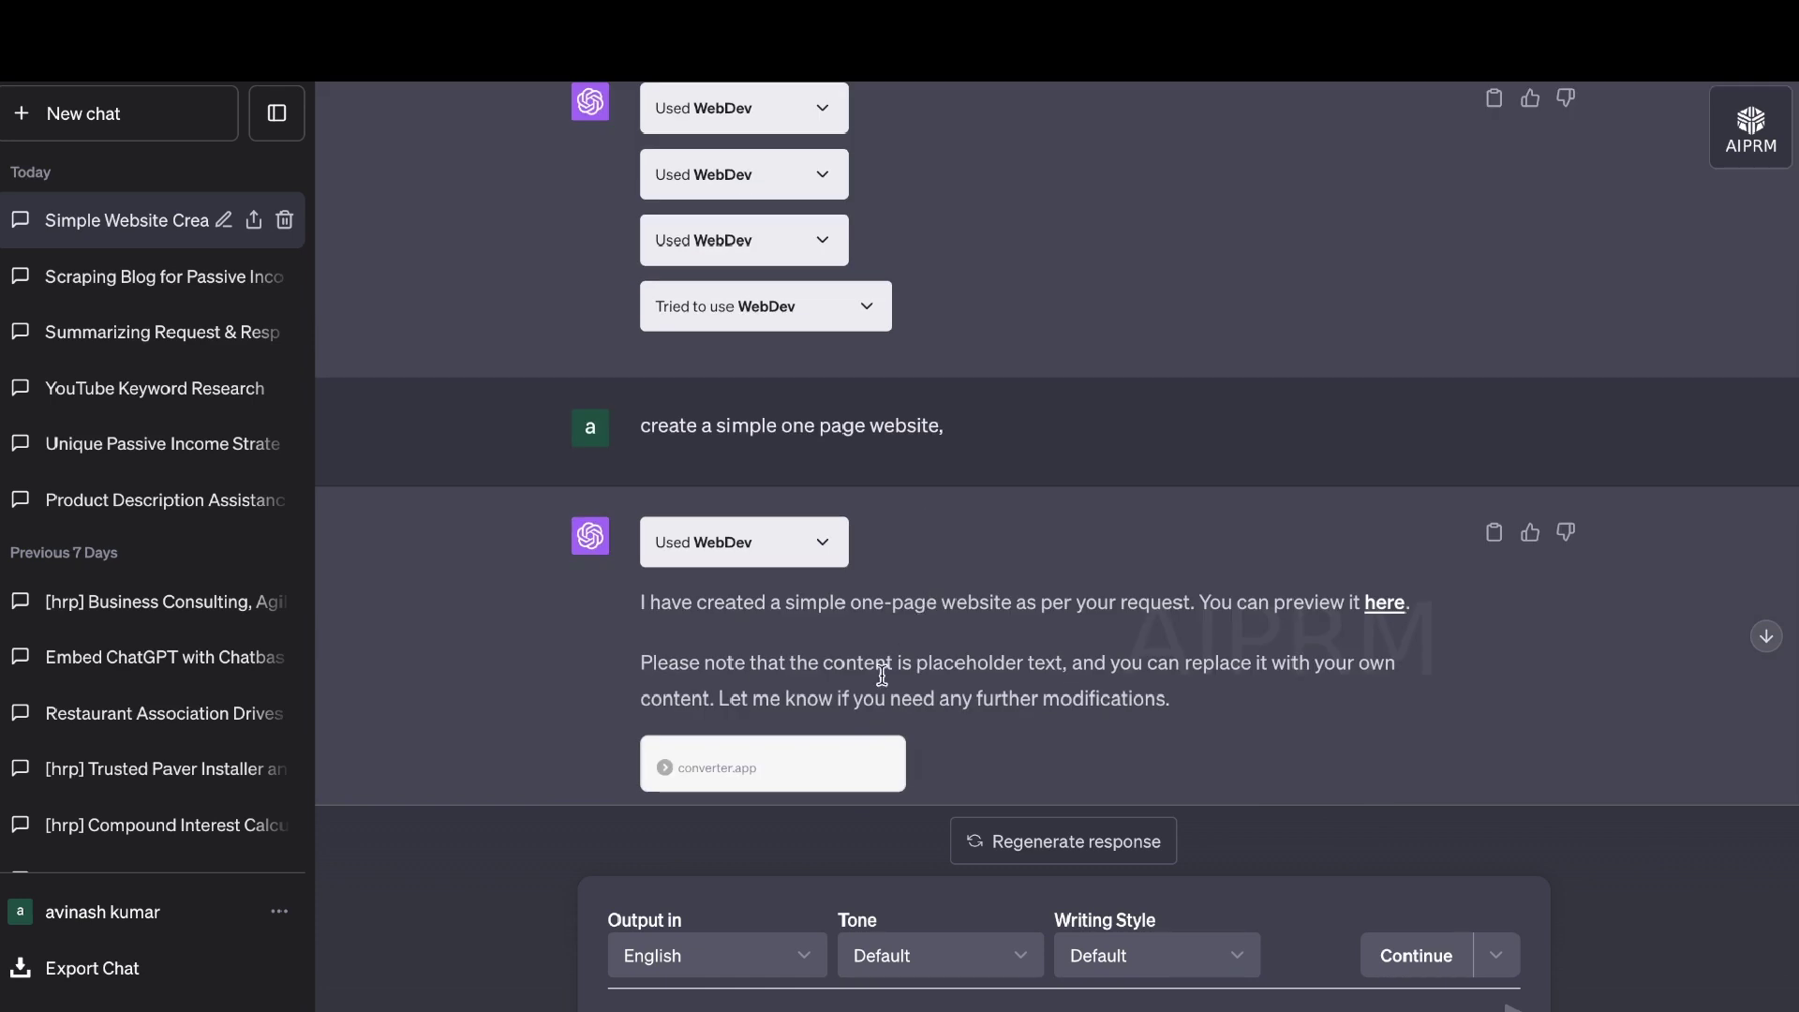
{"action": "scroll", "coordinate": [881, 662], "scroll_direction": "down", "scroll_amount": 2}
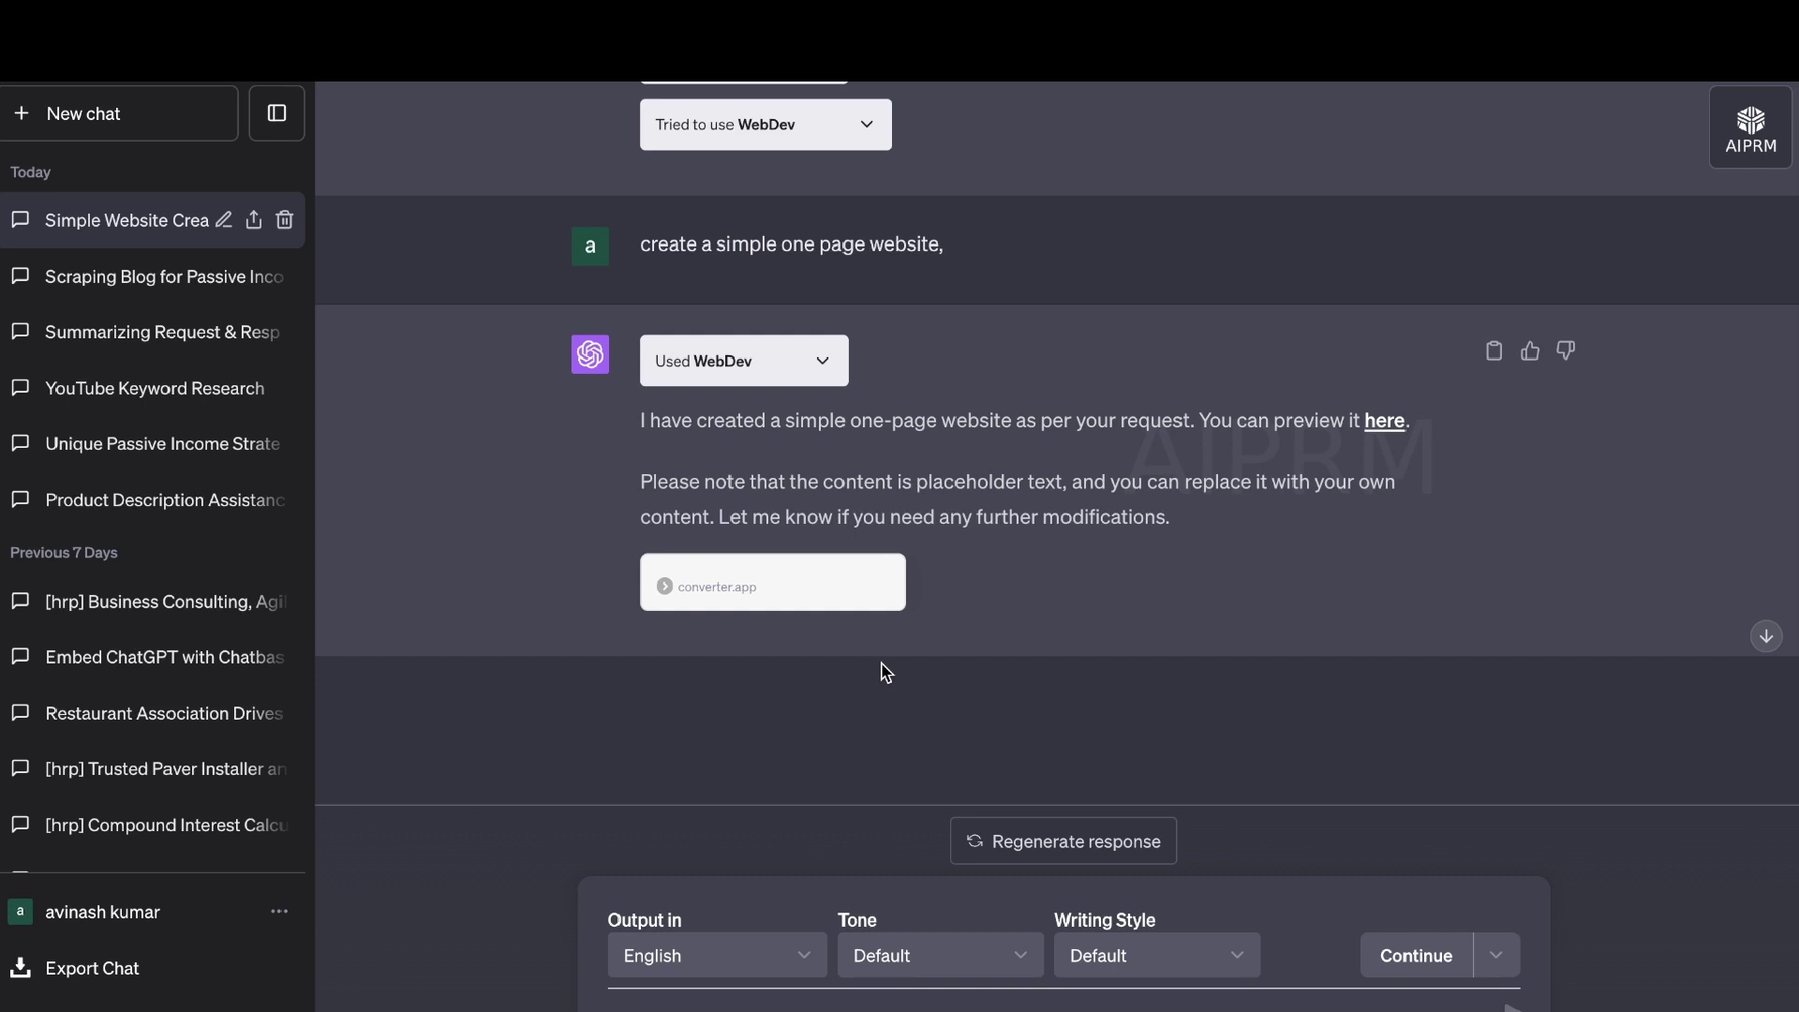
Step: Preview the updated site with its 'Welcome to Our Website' heading and embedded video
{"action": "left_click", "coordinate": [732, 1001]}
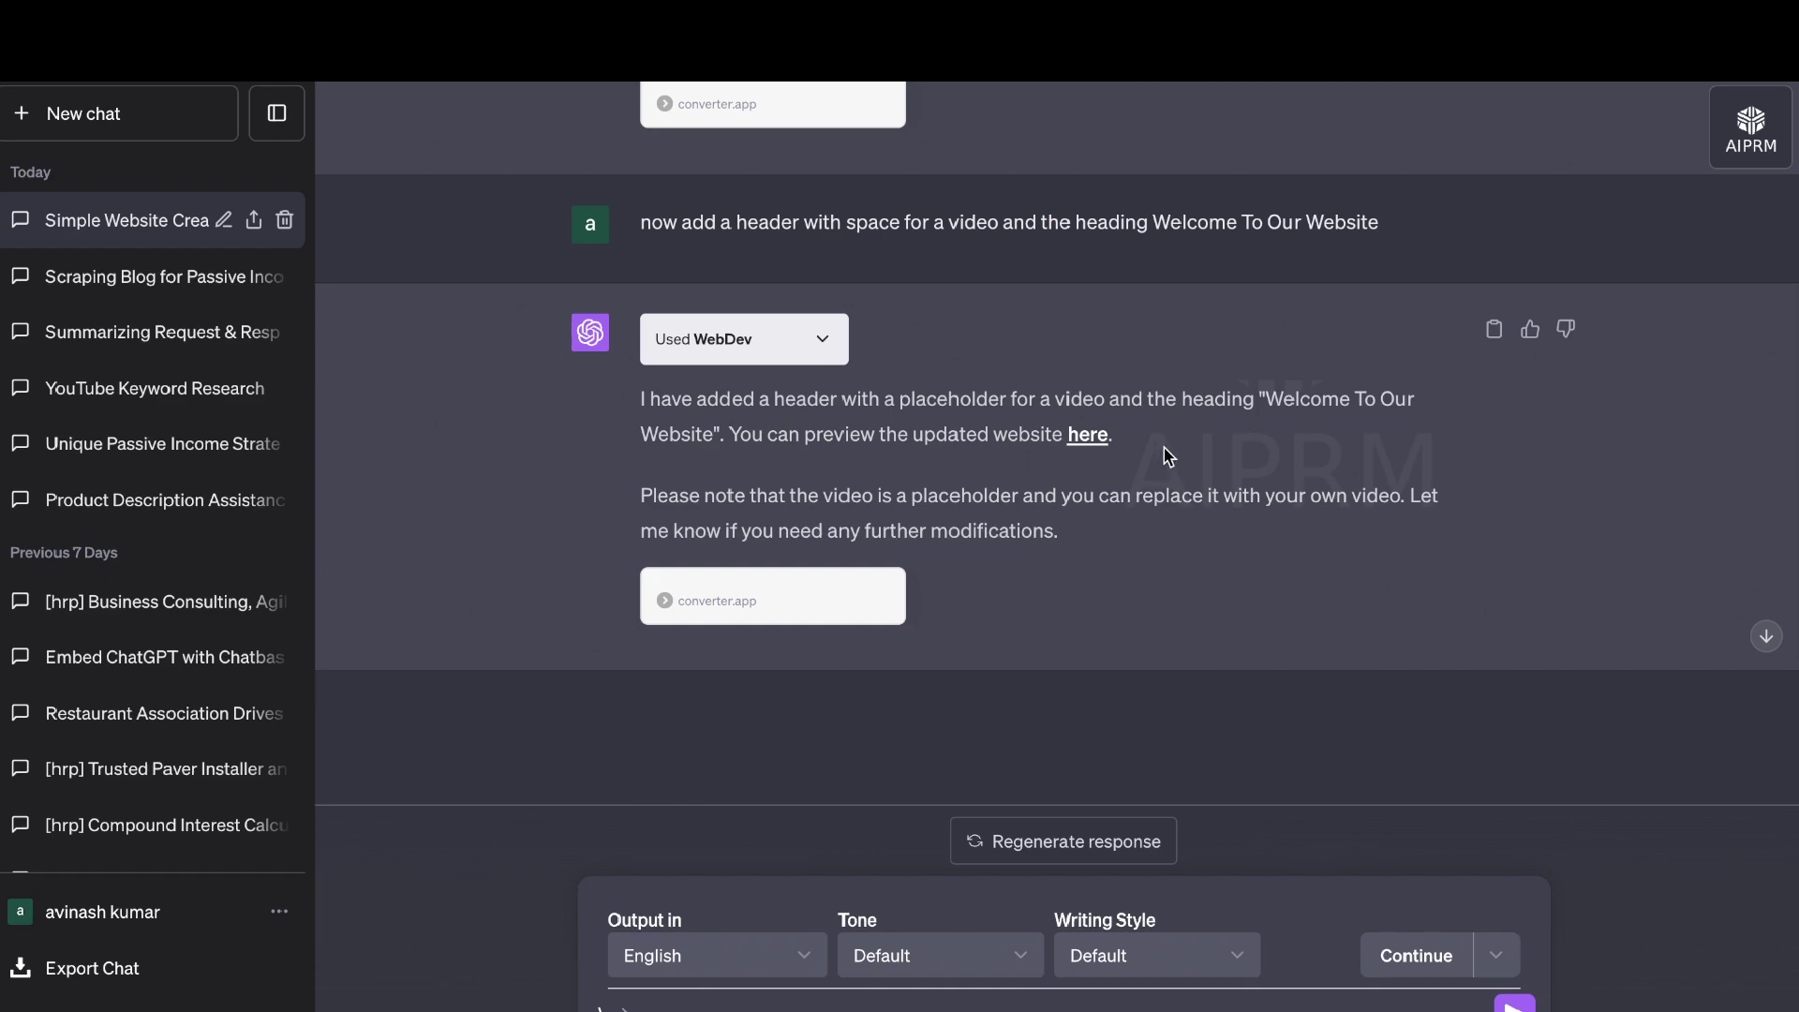
{"action": "left_click", "coordinate": [1091, 436]}
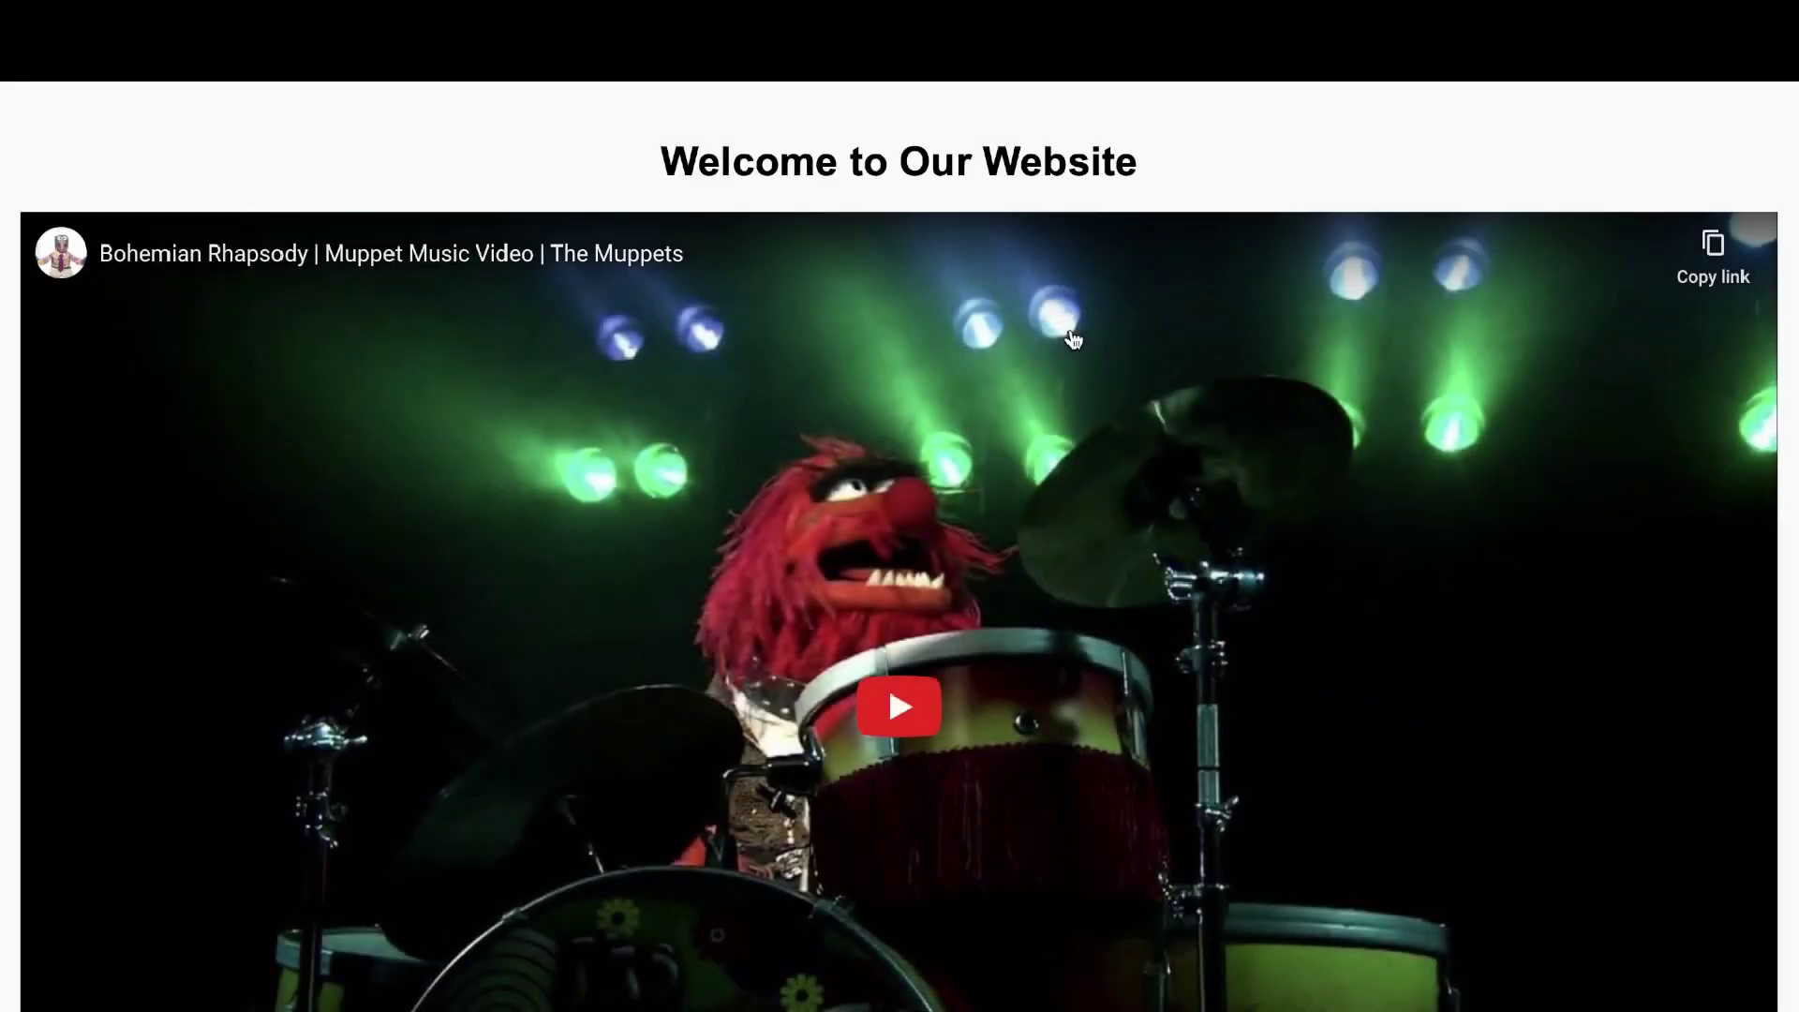
{"action": "scroll", "coordinate": [1200, 204], "scroll_direction": "down", "scroll_amount": 5}
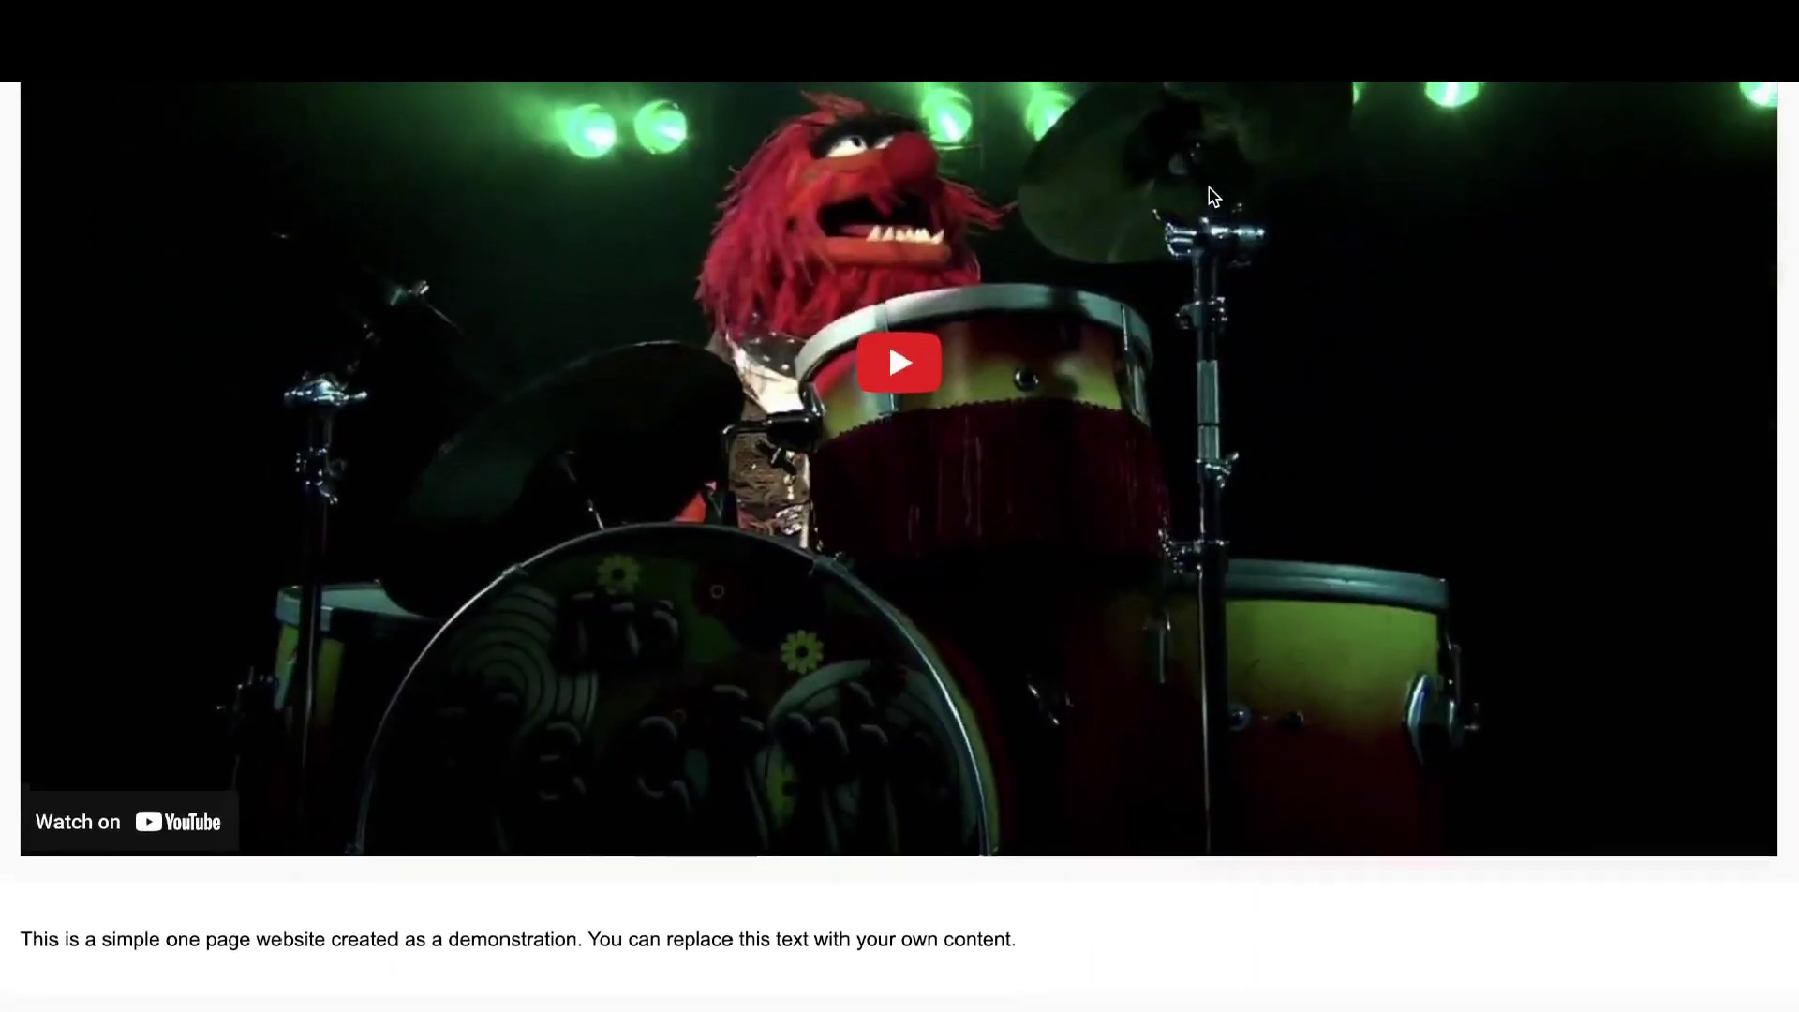
{"action": "scroll", "coordinate": [783, 362], "scroll_direction": "up", "scroll_amount": 4}
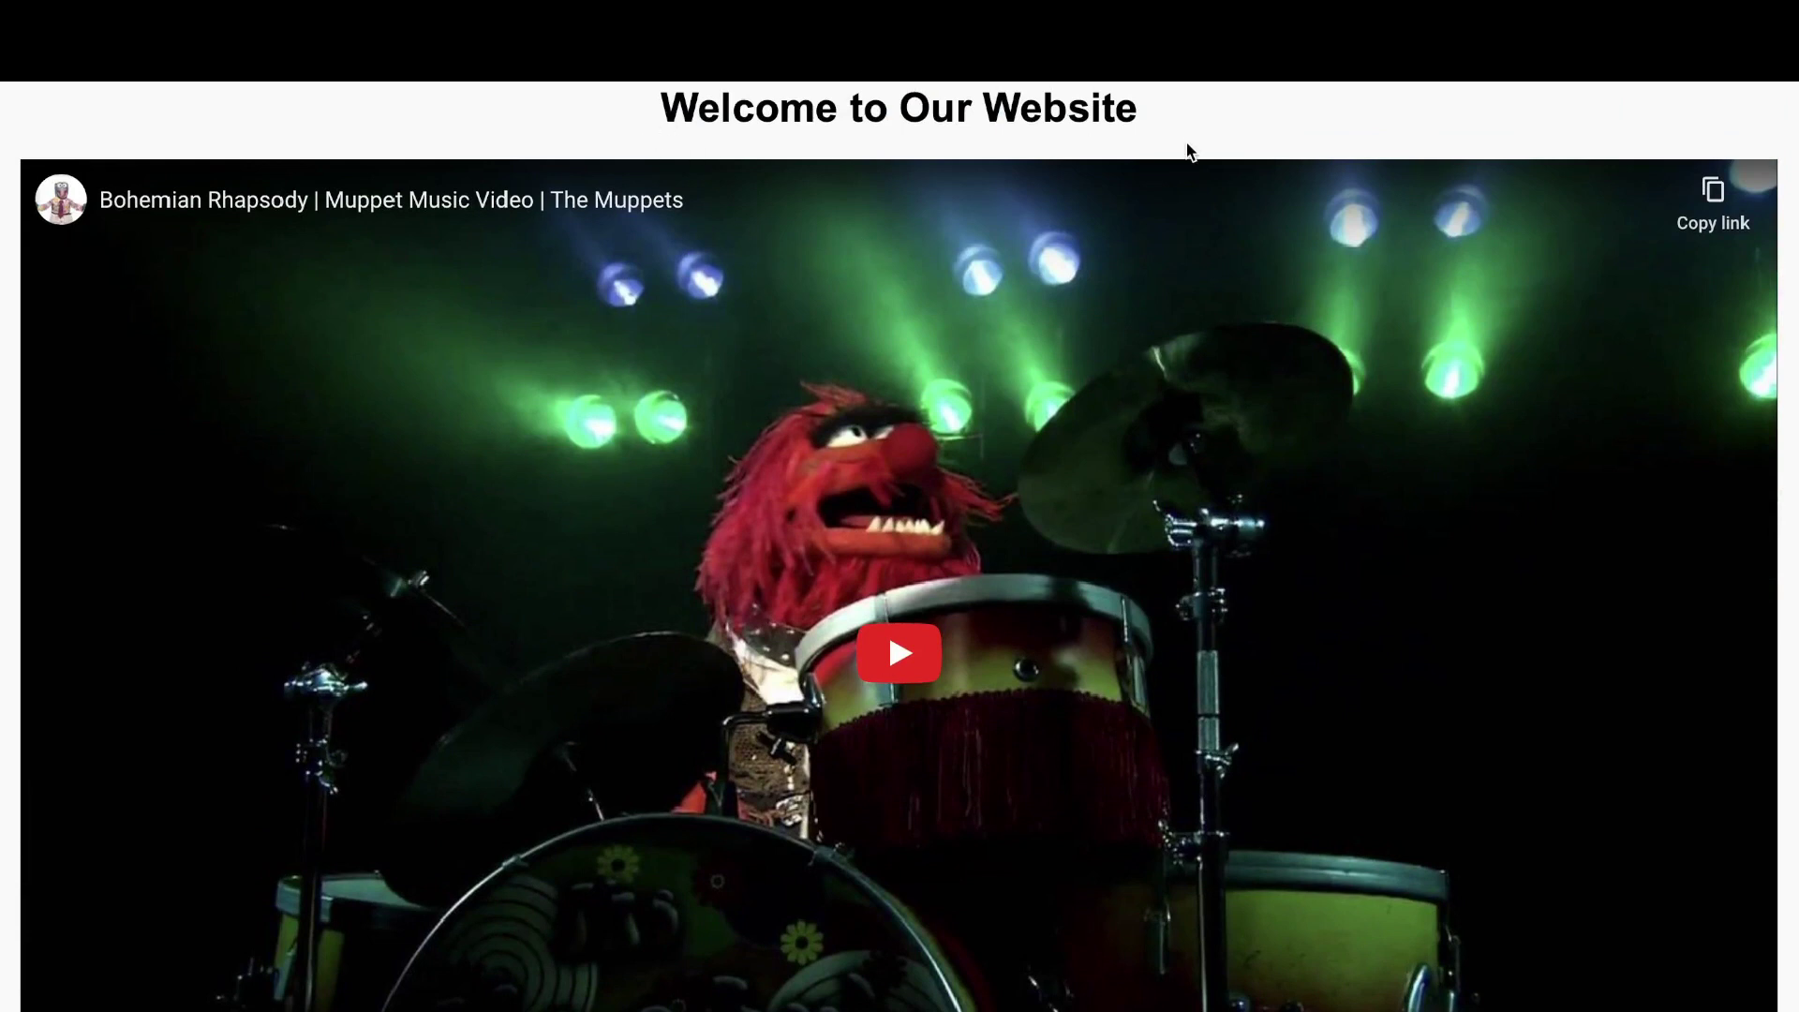
{"action": "scroll", "coordinate": [1186, 150], "scroll_direction": "up", "scroll_amount": 1}
{"action": "scroll", "coordinate": [1116, 221], "scroll_direction": "down", "scroll_amount": 4}
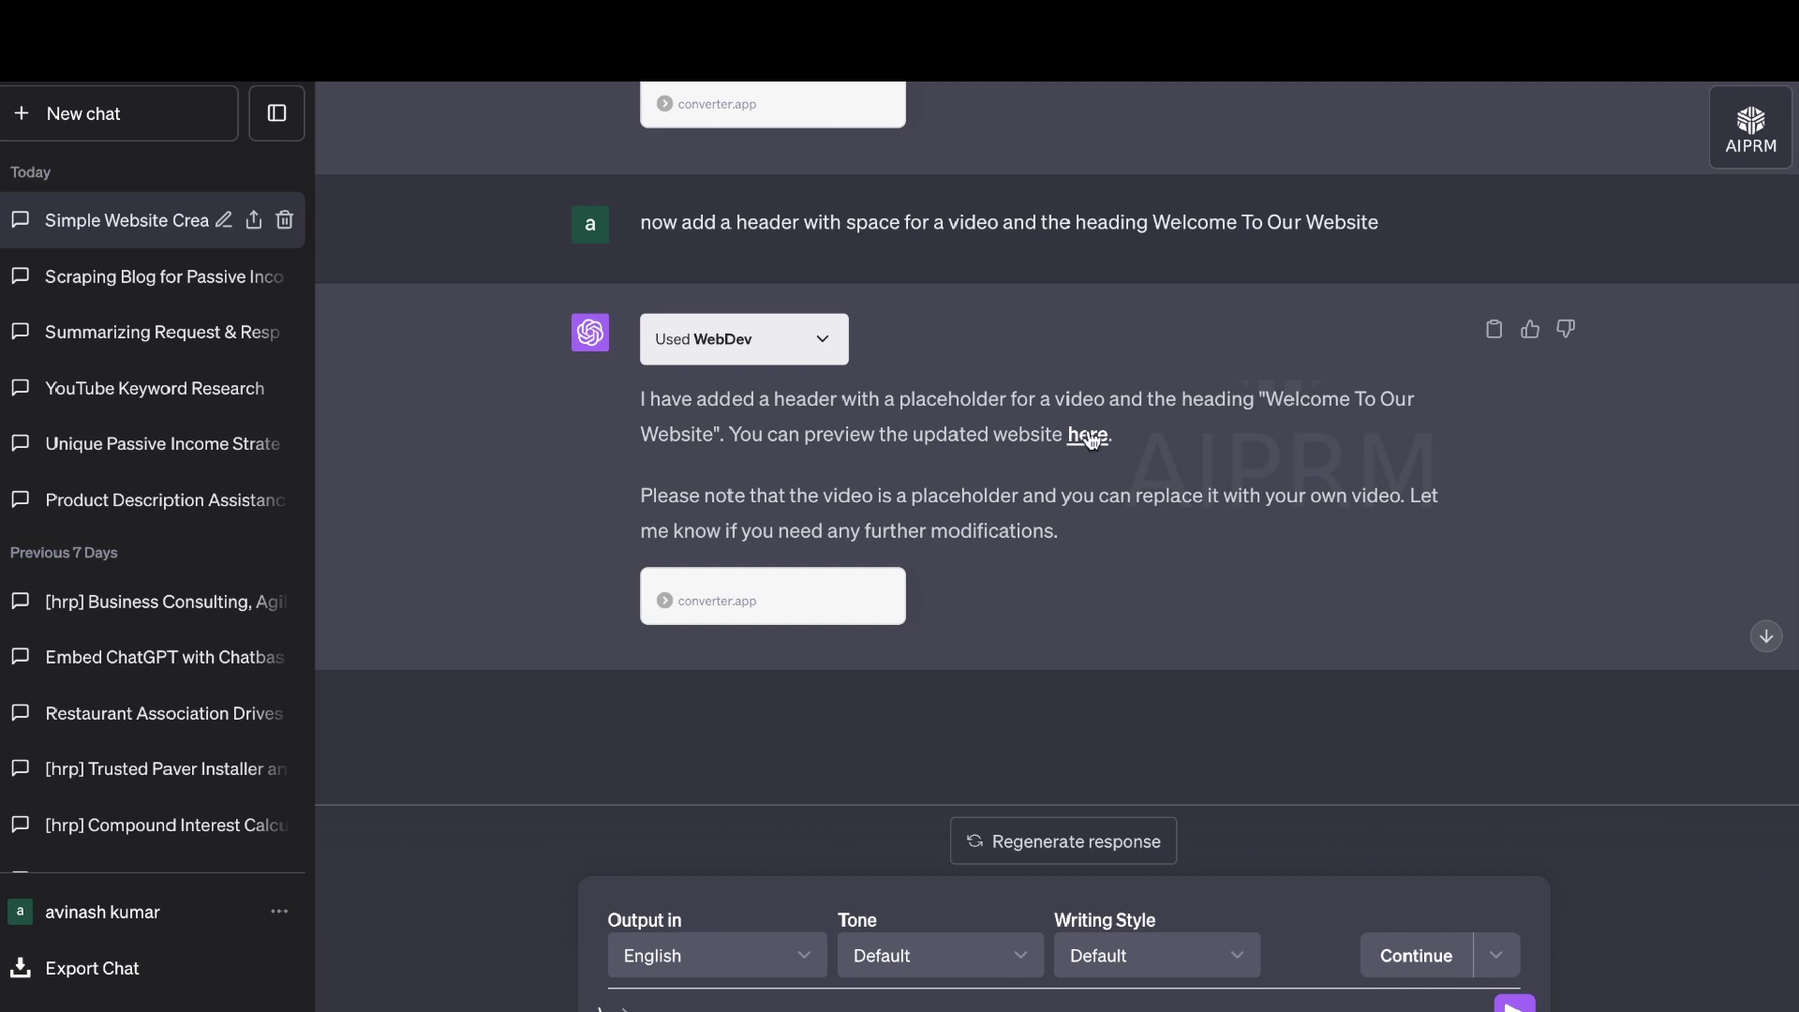
{"action": "scroll", "coordinate": [1089, 439], "scroll_direction": "up", "scroll_amount": 10}
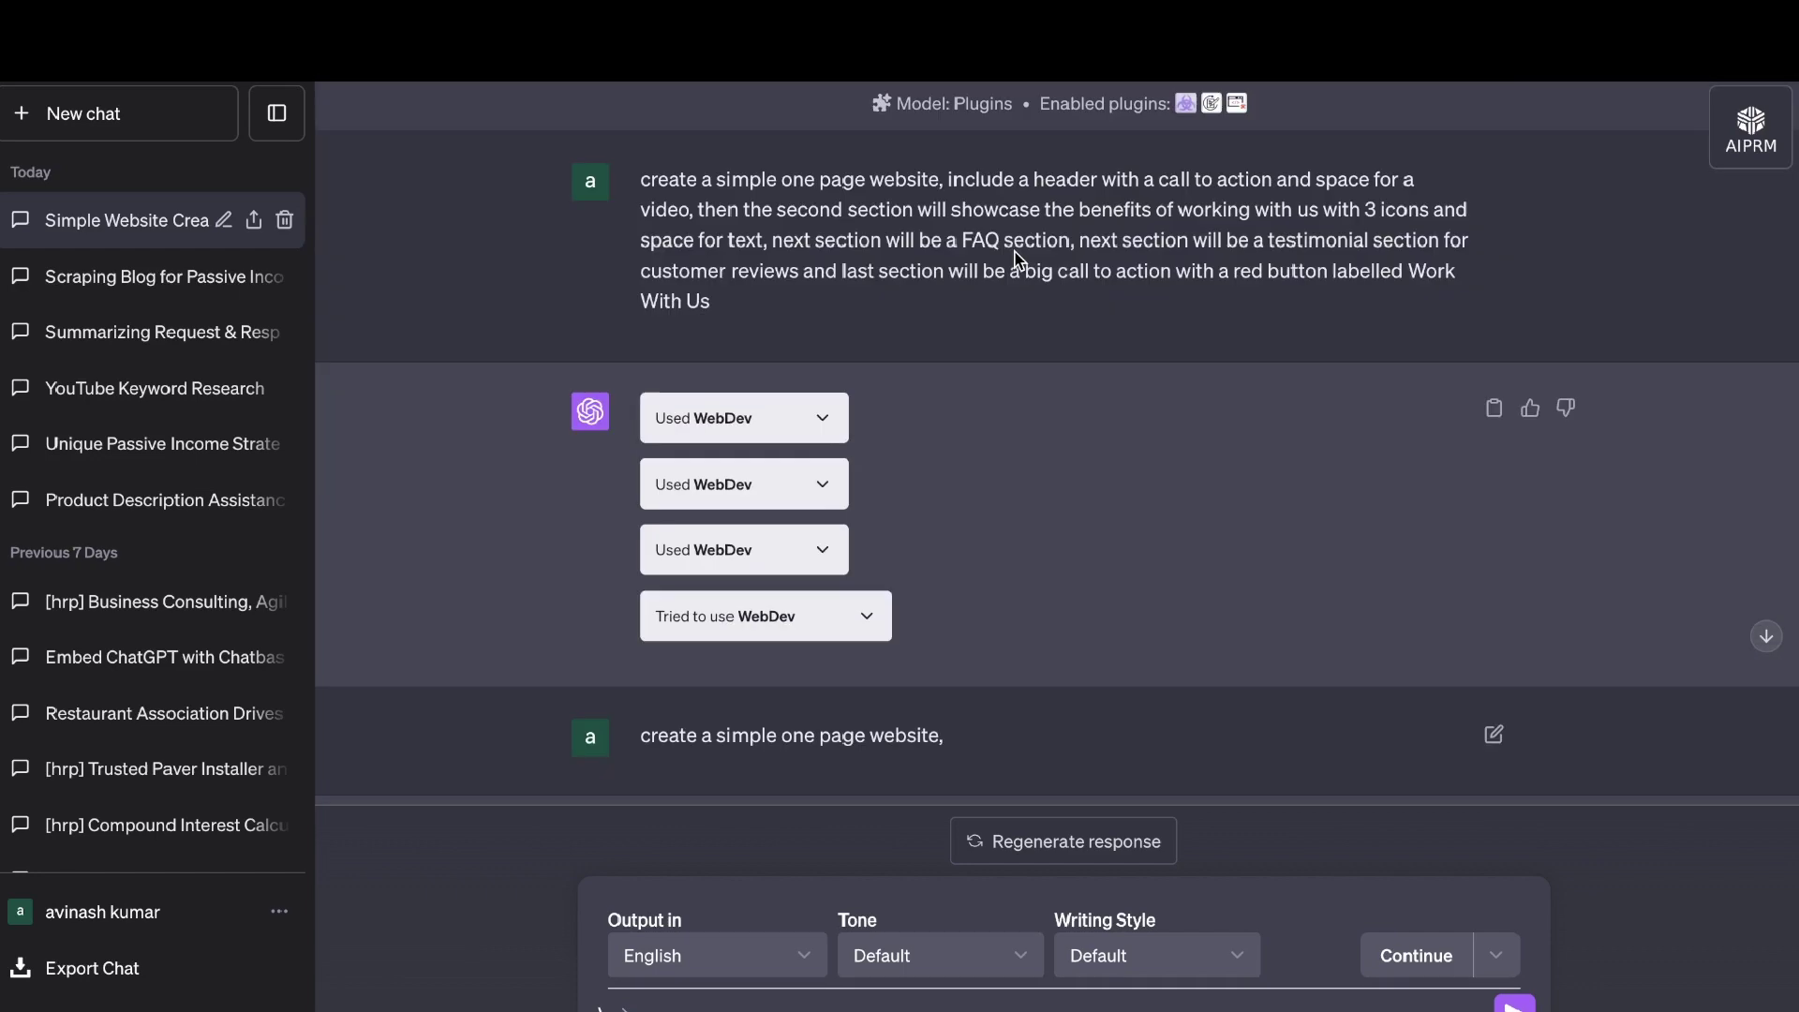
{"action": "scroll", "coordinate": [890, 262], "scroll_direction": "down", "scroll_amount": 12}
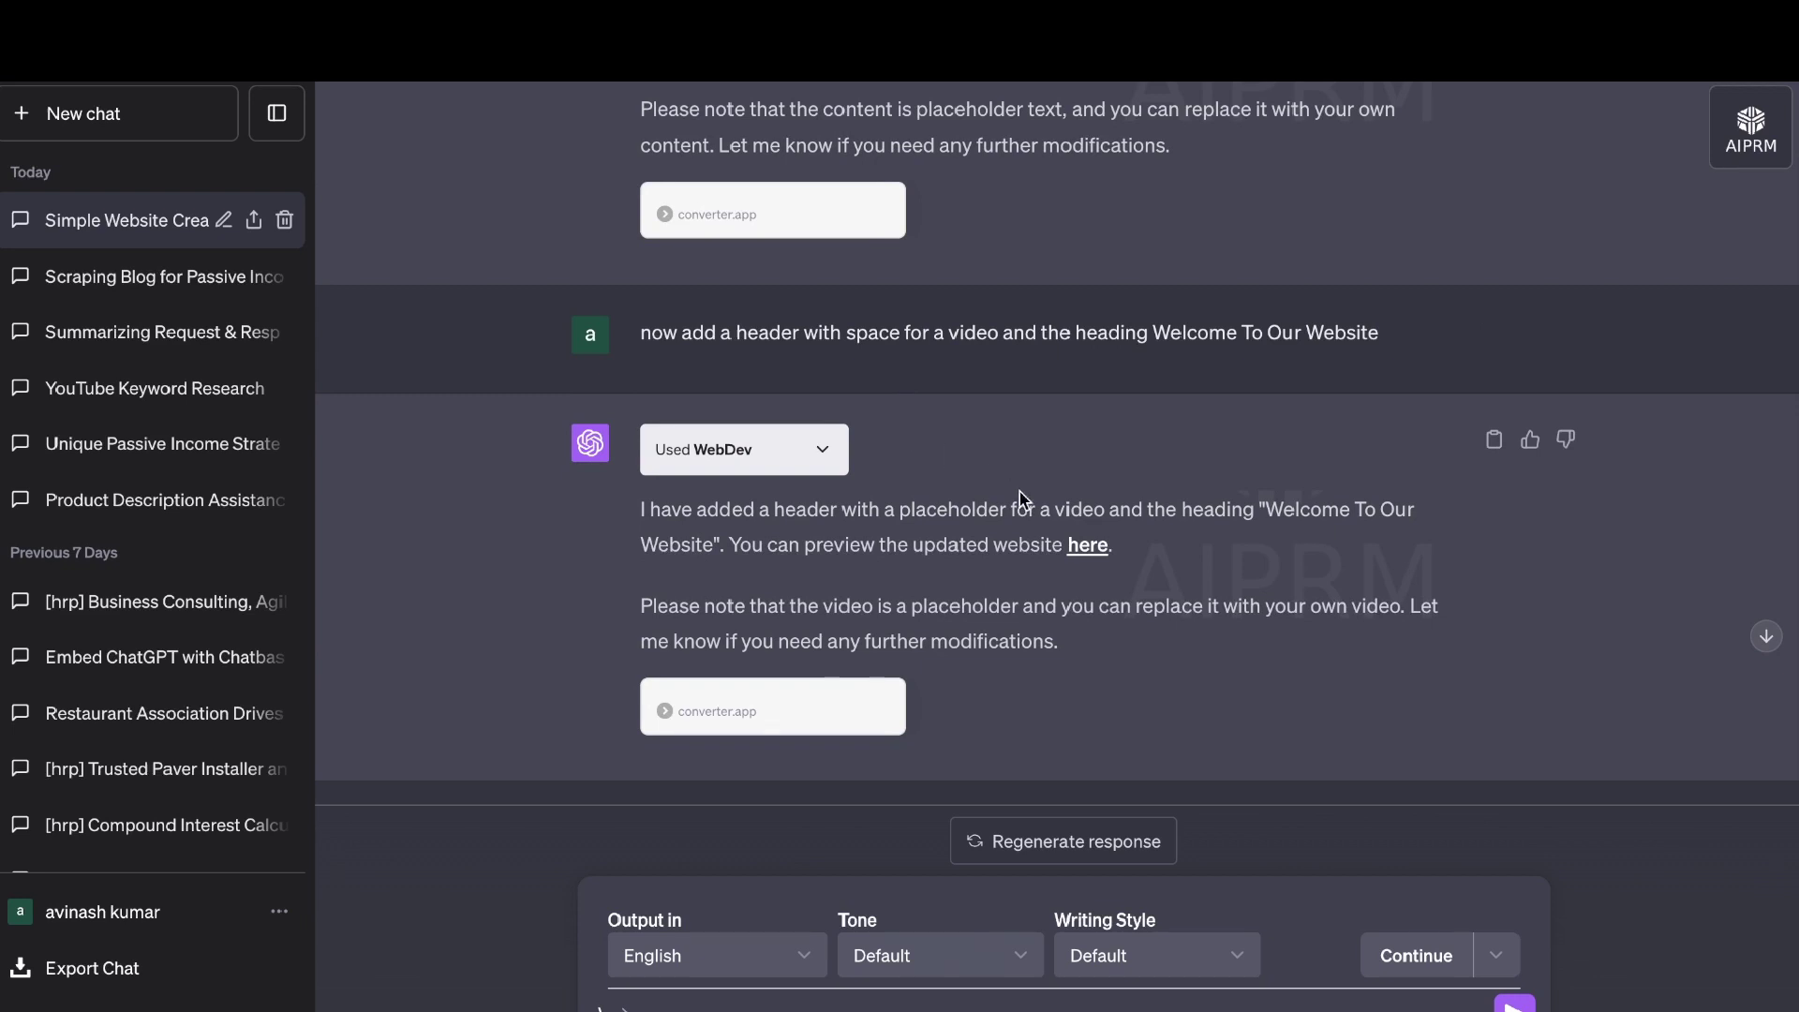
Step: Reopen the updated site preview, then scroll back through the website conversation
{"action": "left_click", "coordinate": [1082, 546]}
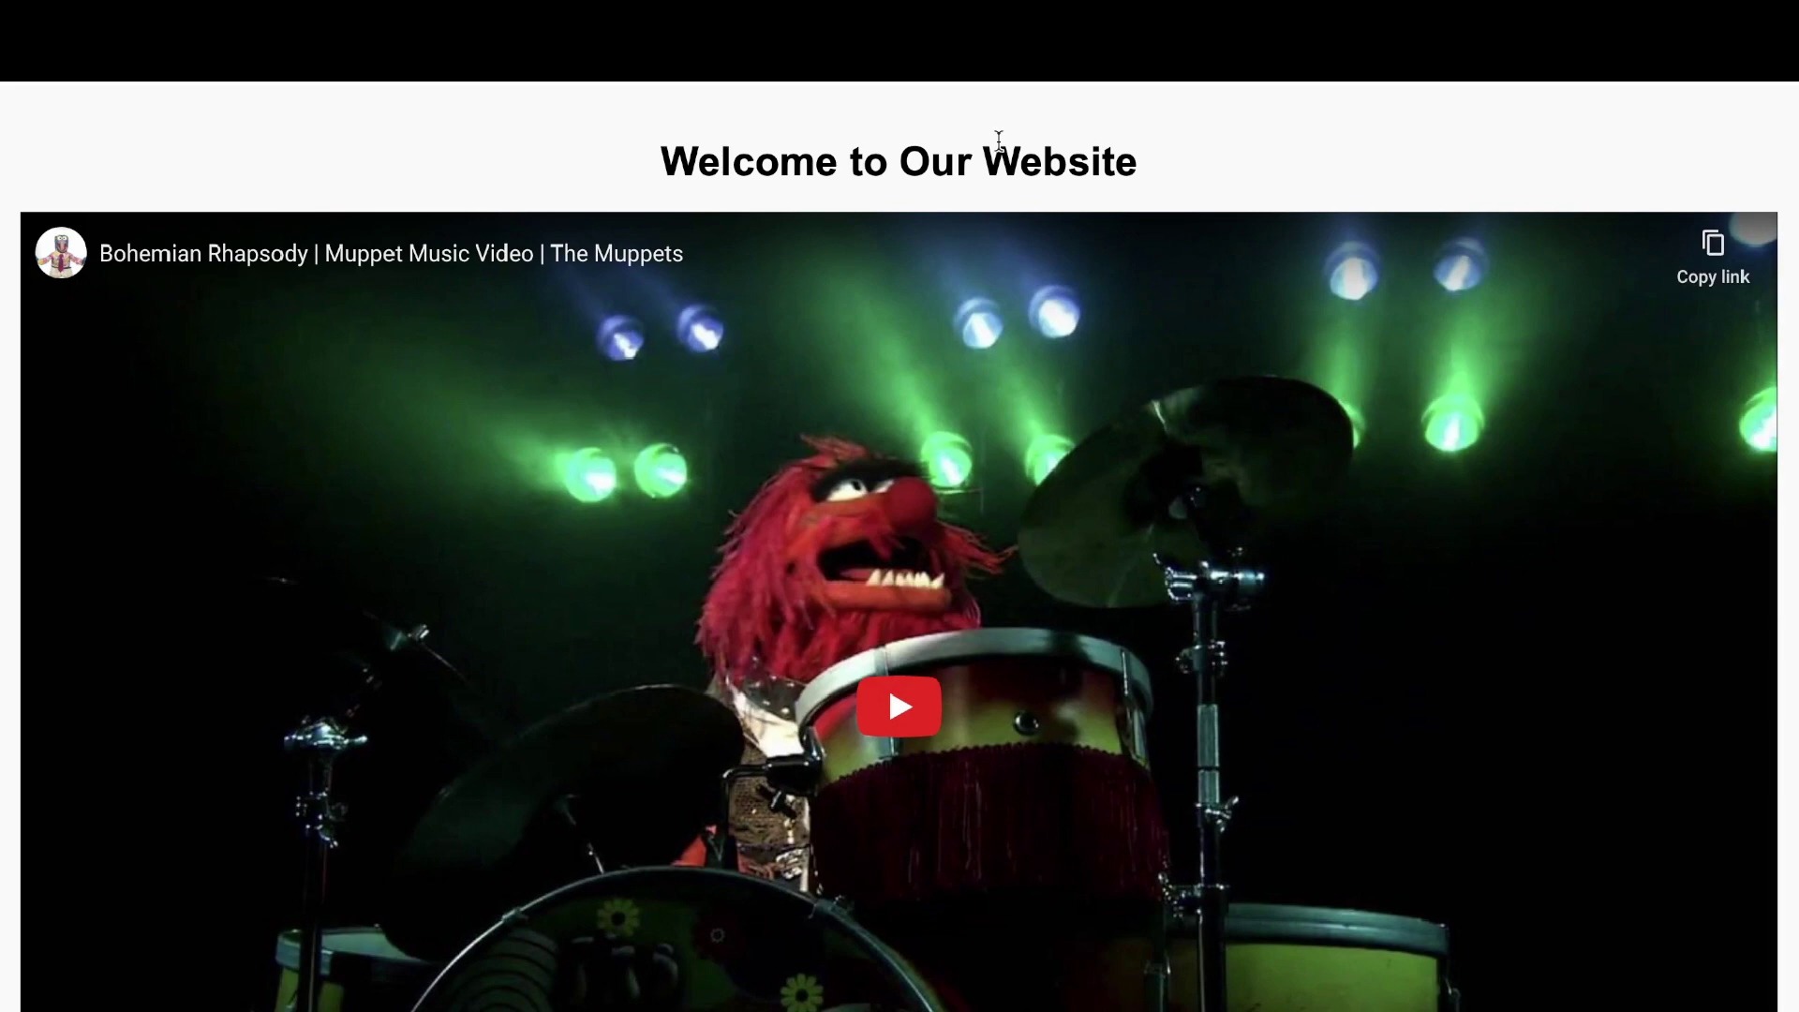
{"action": "scroll", "coordinate": [998, 141], "scroll_direction": "down", "scroll_amount": 4}
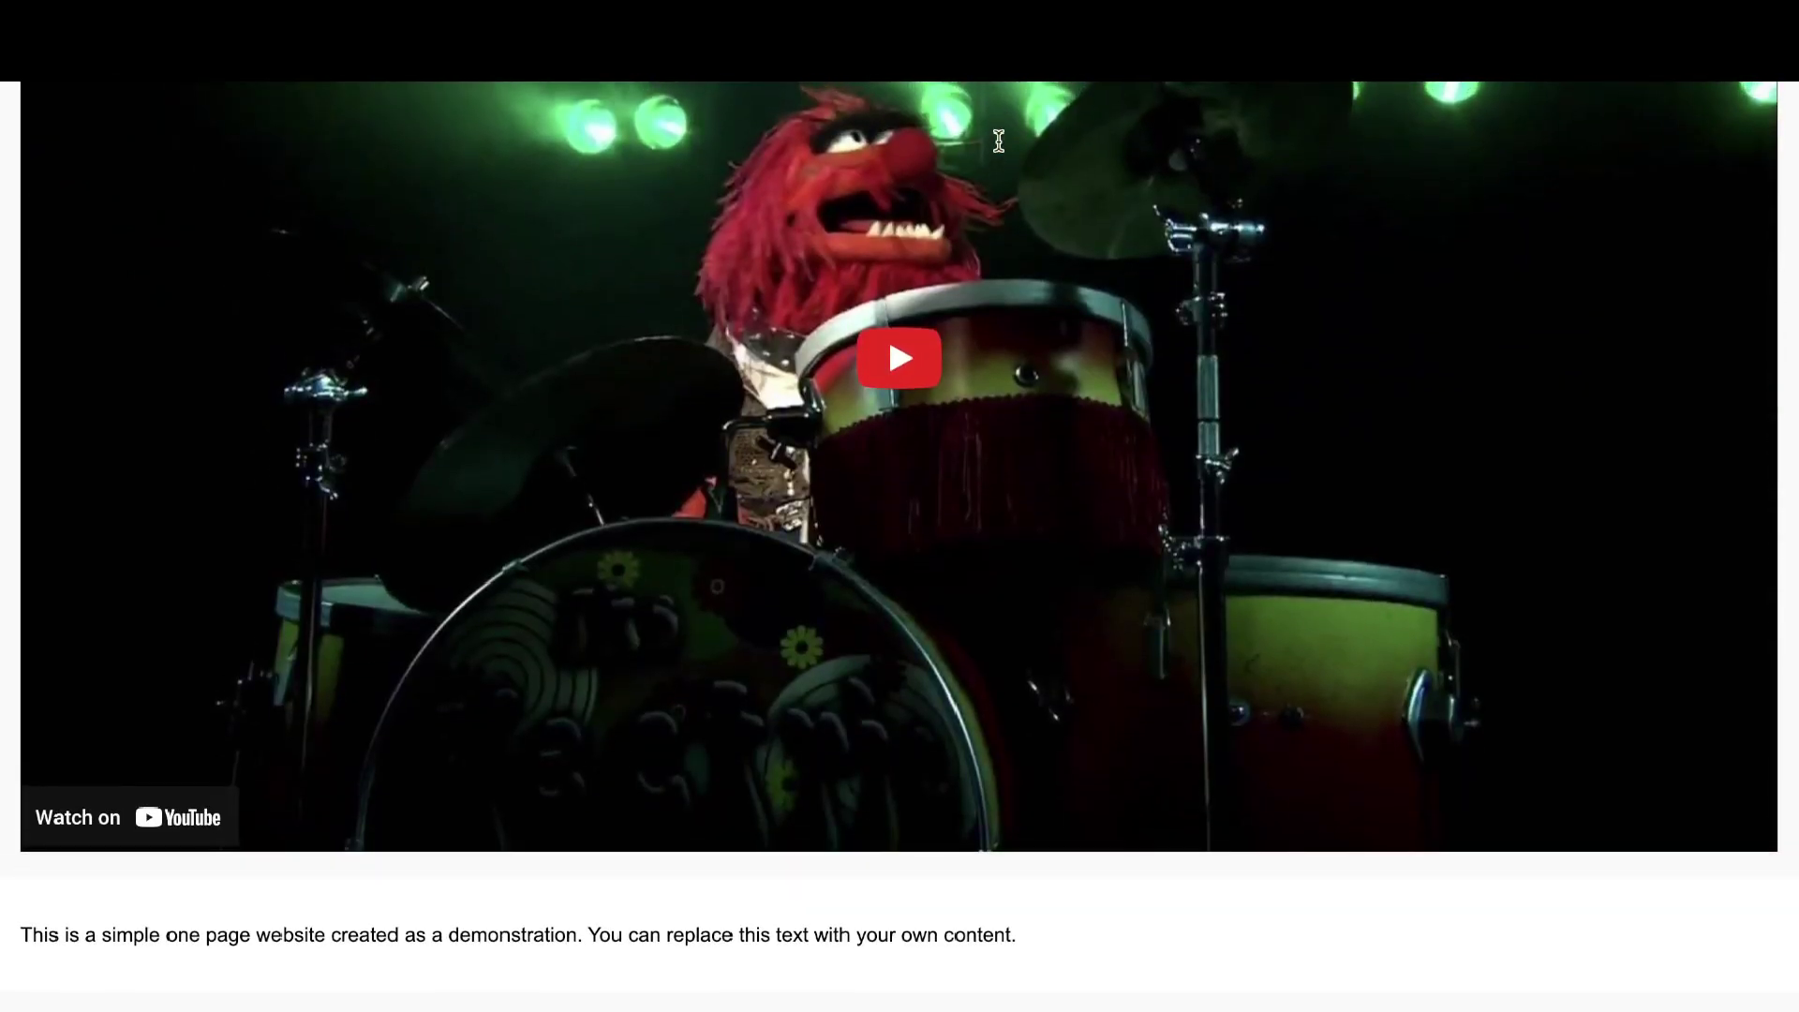
{"action": "scroll", "coordinate": [999, 141], "scroll_direction": "up", "scroll_amount": 4}
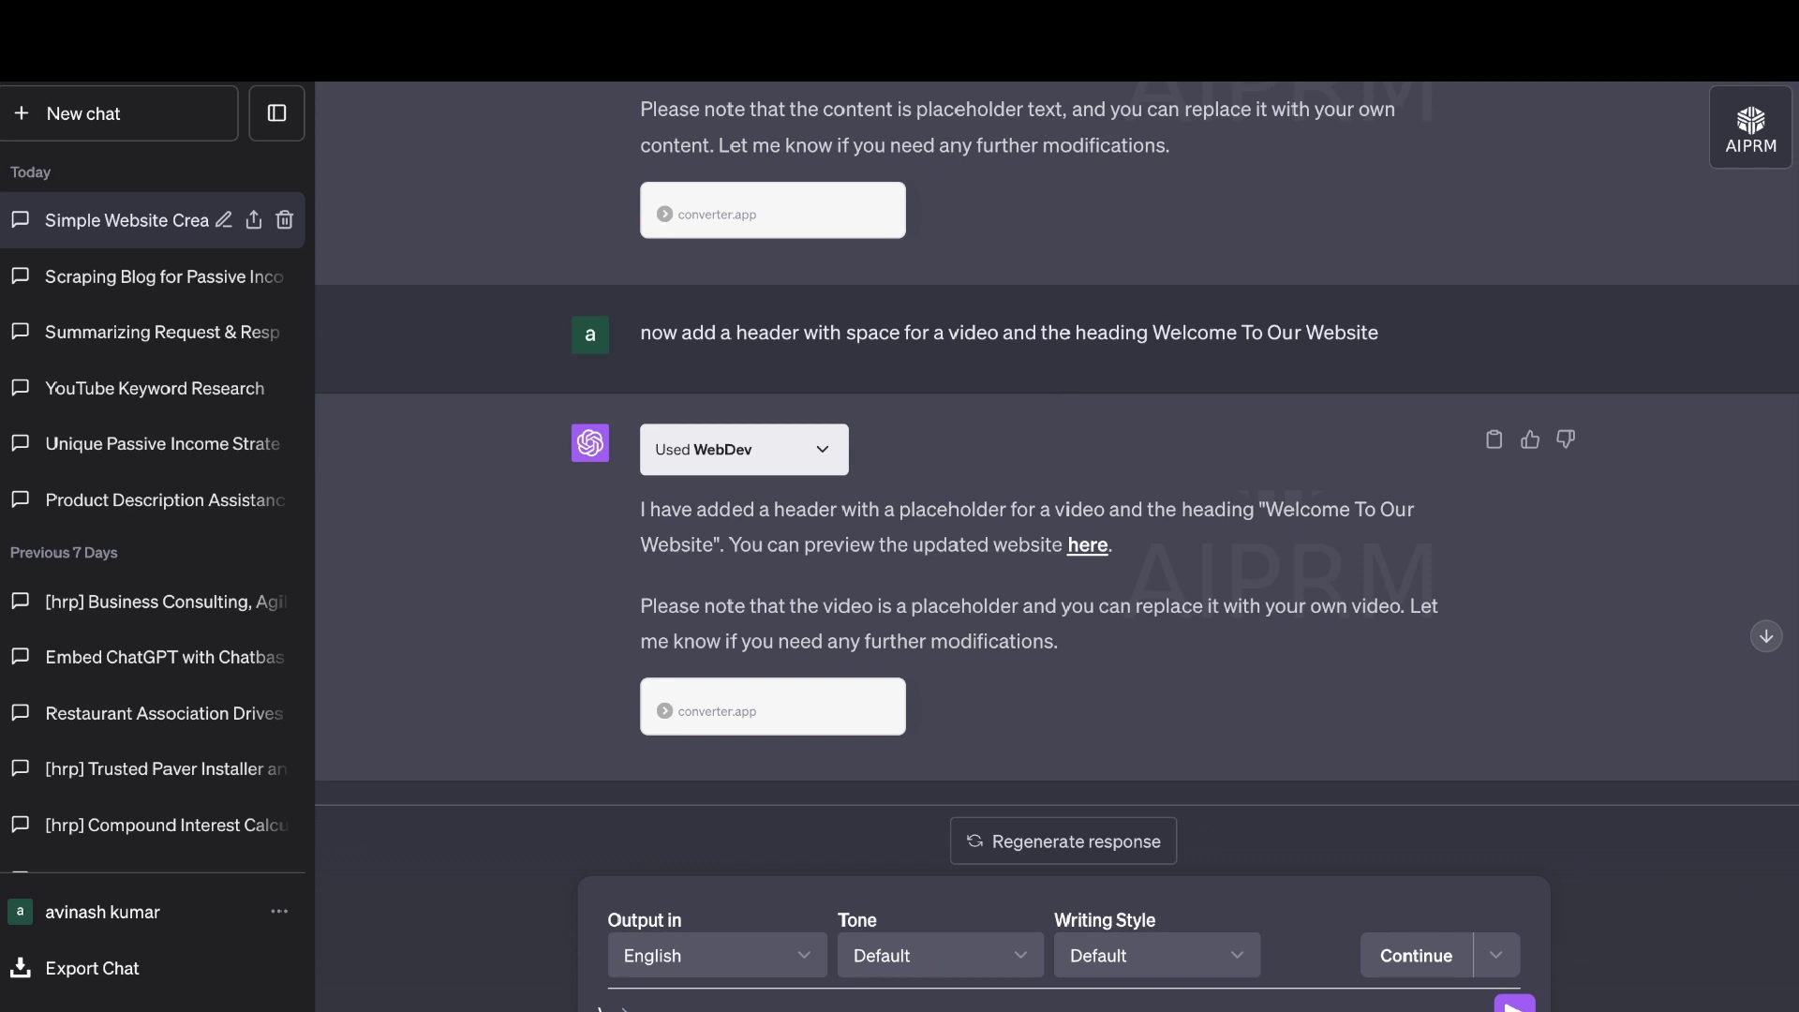
{"action": "scroll", "coordinate": [970, 437], "scroll_direction": "up", "scroll_amount": 10}
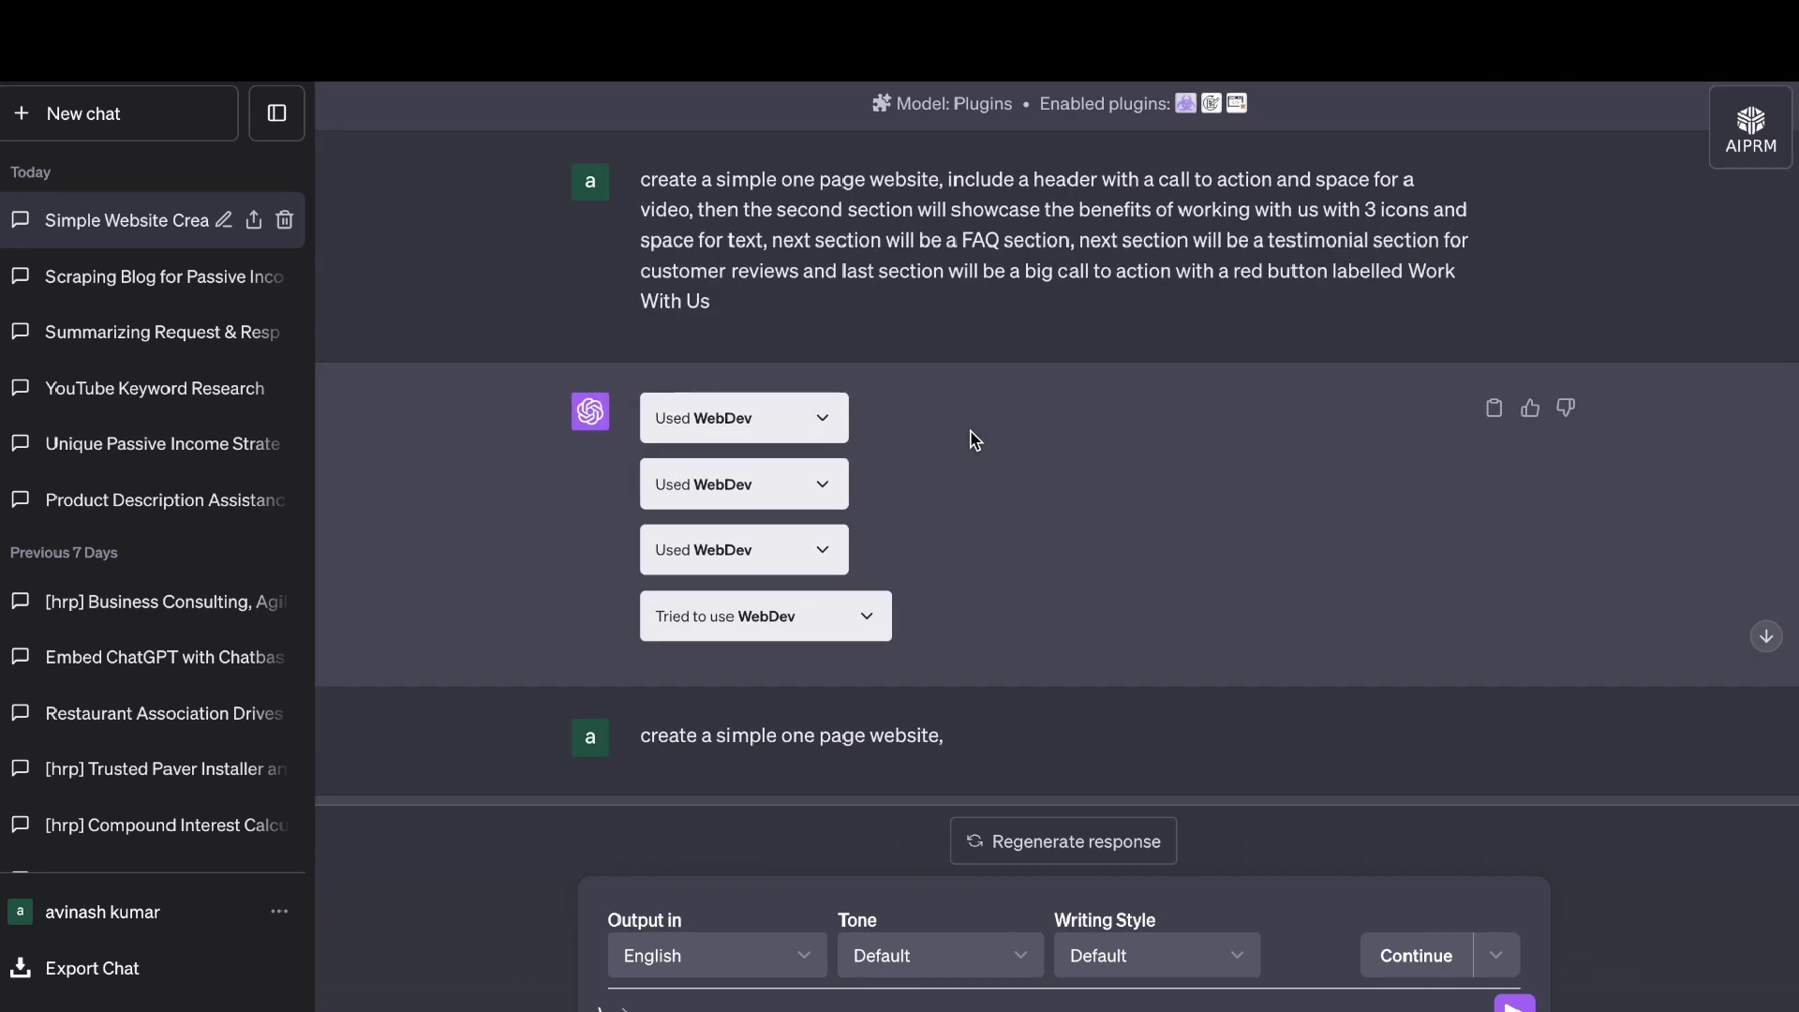
{"action": "scroll", "coordinate": [975, 438], "scroll_direction": "down", "scroll_amount": 3}
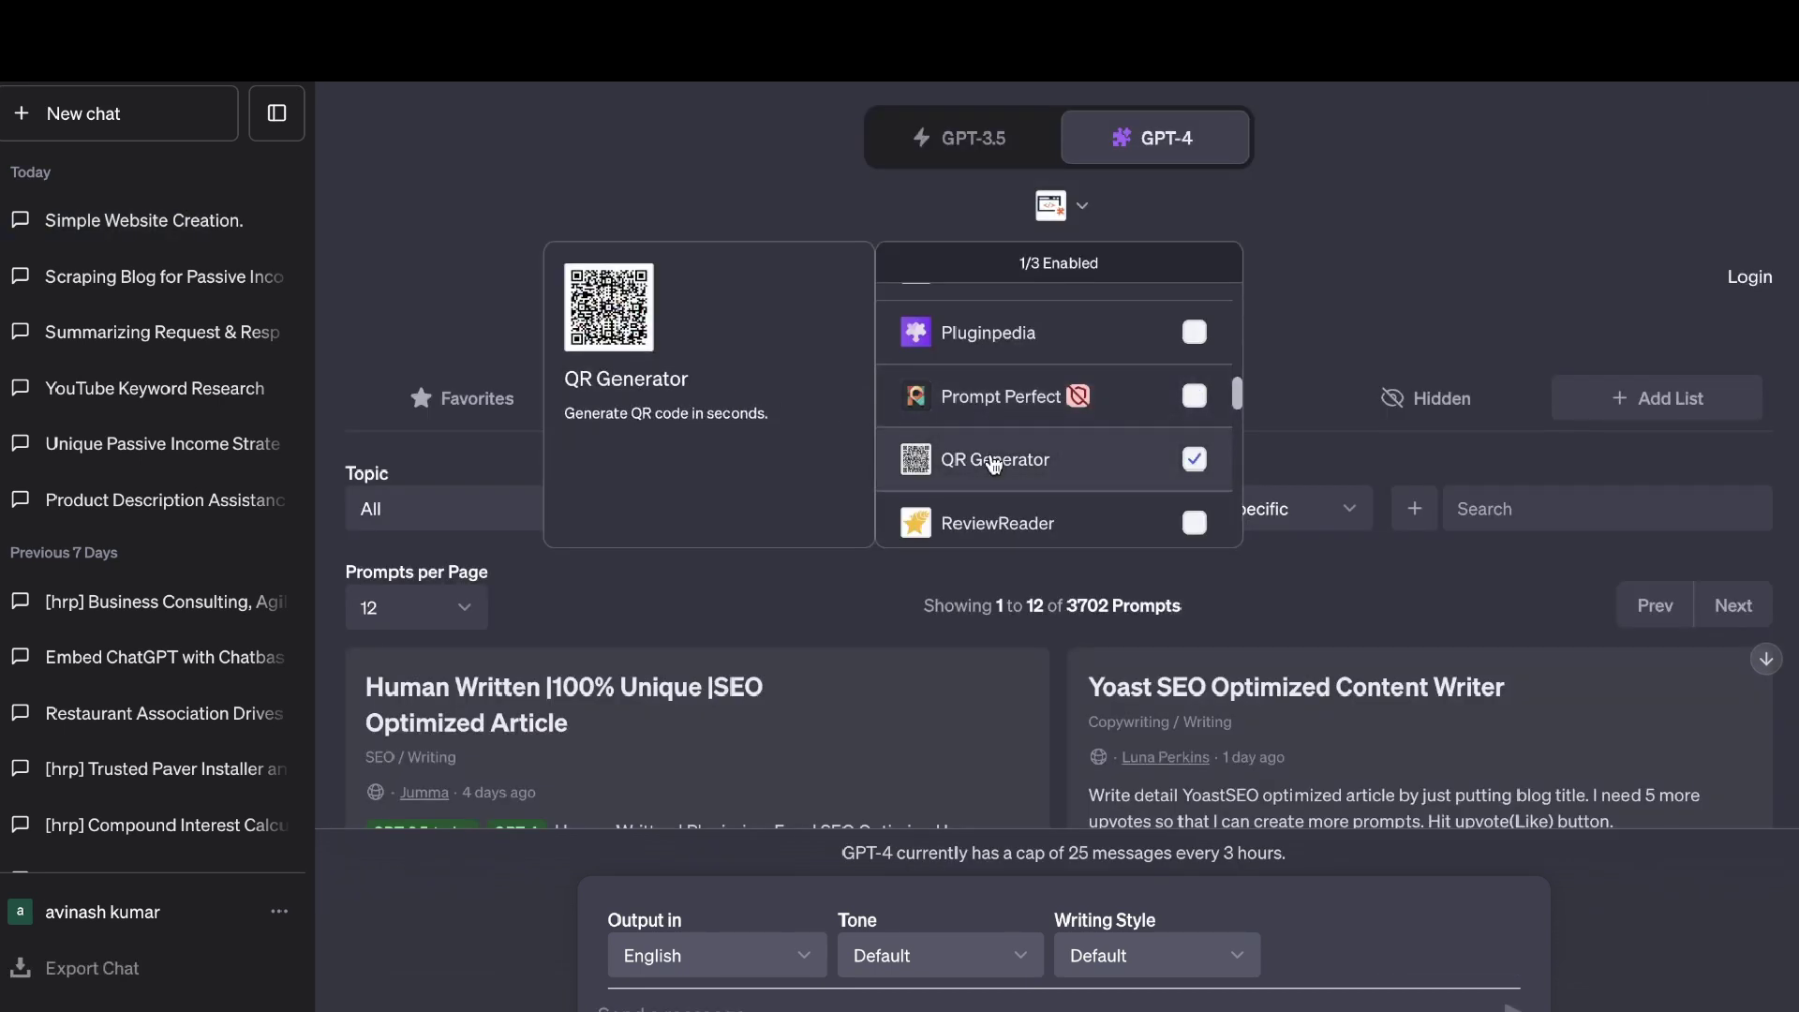
Step: Enable Pluginpedia in place of QR Generator, leaving two of three plugins active
{"action": "left_click", "coordinate": [998, 334]}
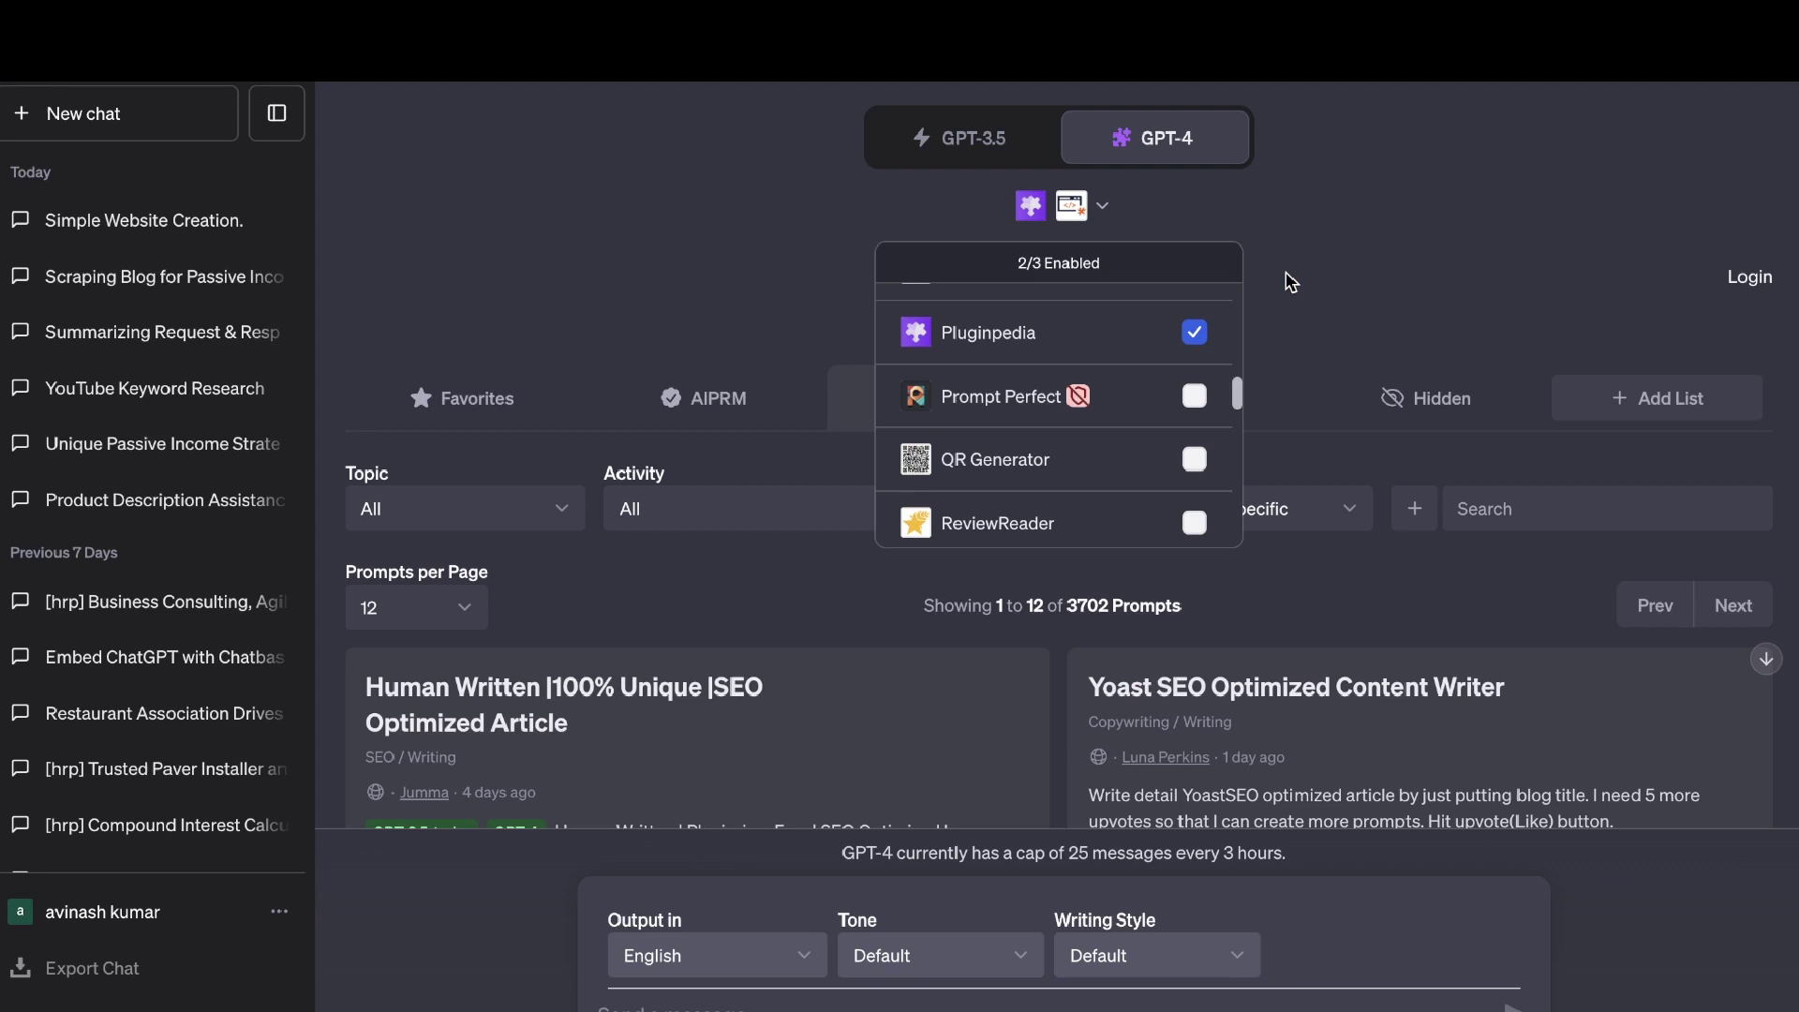
{"action": "left_click", "coordinate": [1292, 281]}
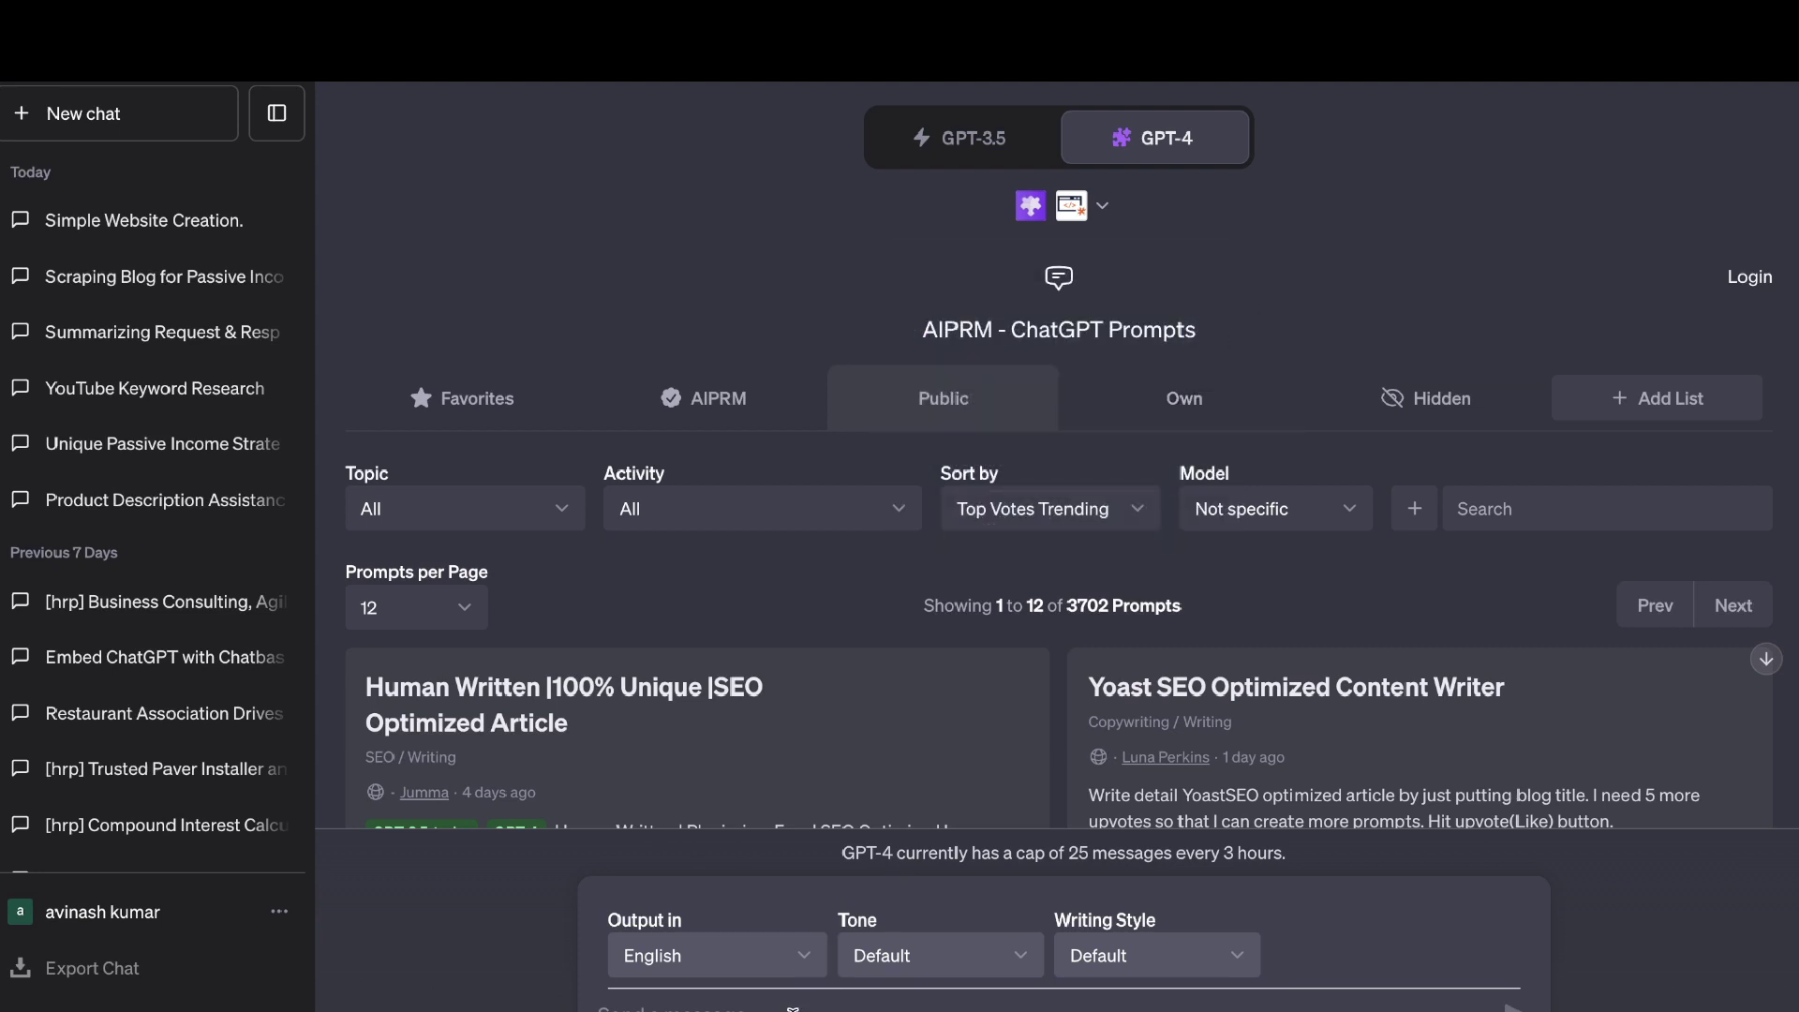
Step: Ask Pluginpedia which plugins suit market insights on a niche, then start a new chat
{"action": "left_click", "coordinate": [793, 1007]}
{"action": "type", "text": "which plugin would be best for getting market insights on my niche"}
{"action": "key", "text": "Return"}
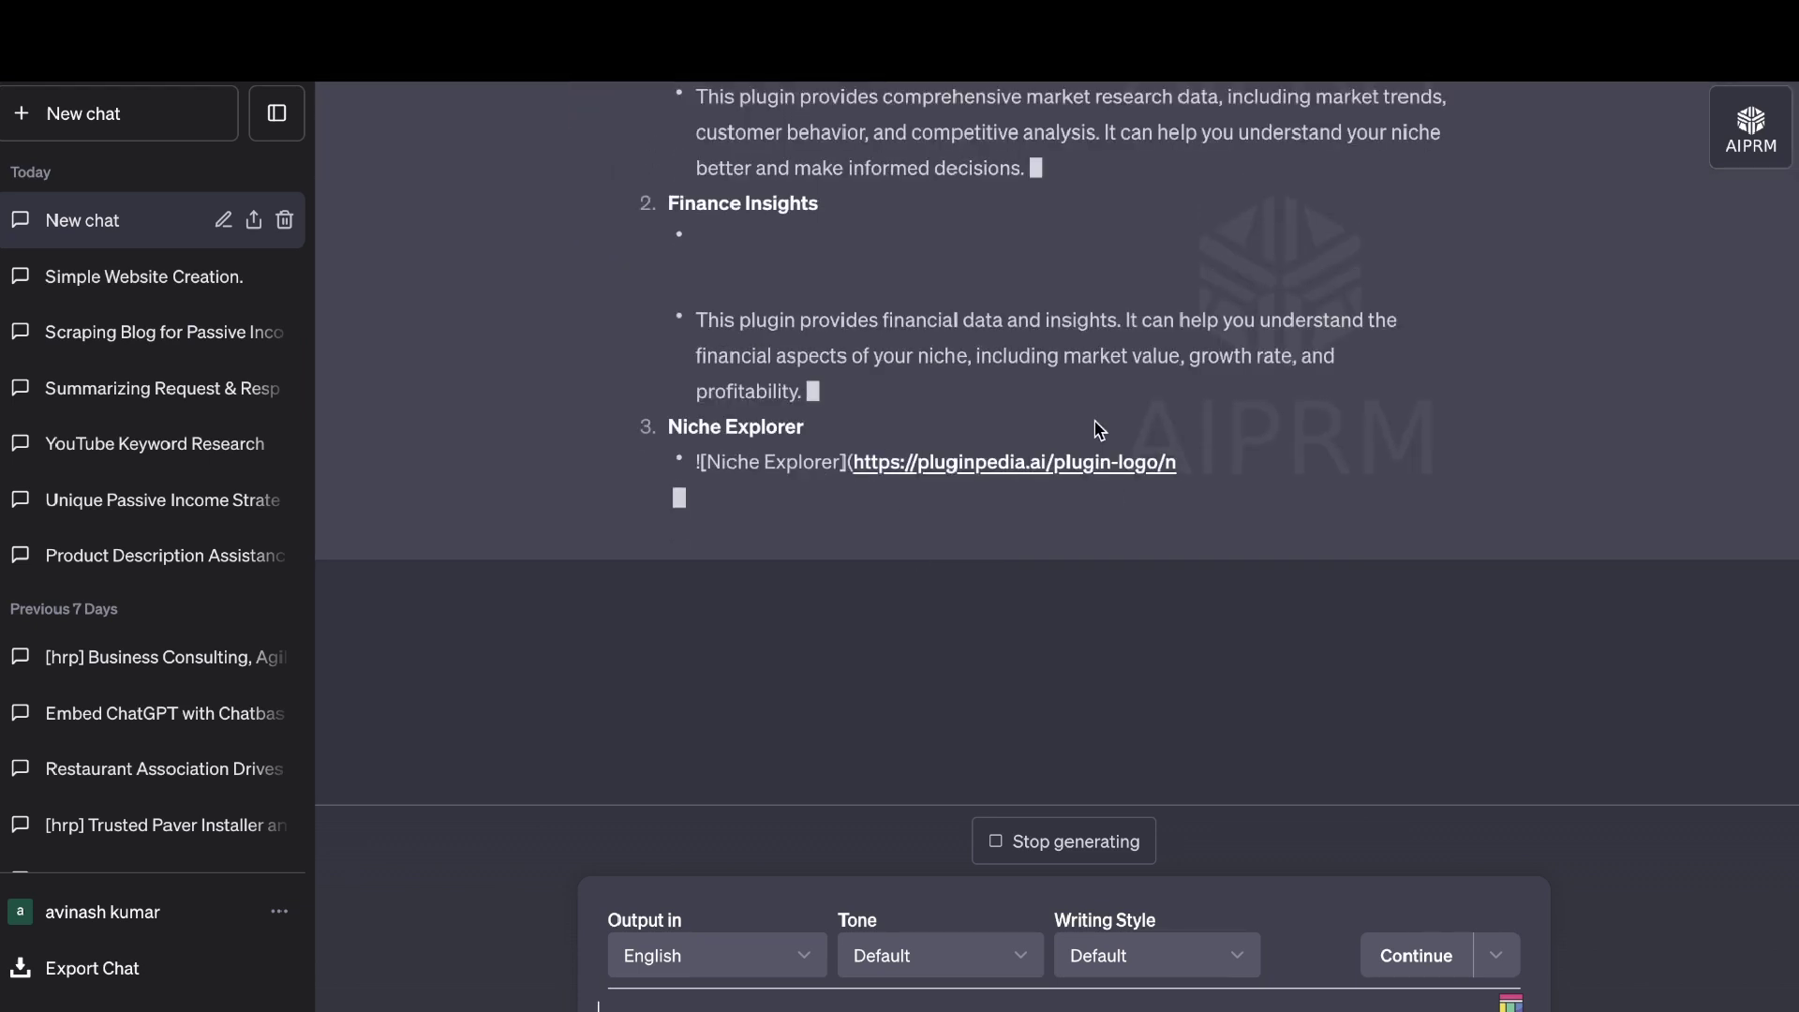
{"action": "scroll", "coordinate": [1098, 429], "scroll_direction": "up", "scroll_amount": 5}
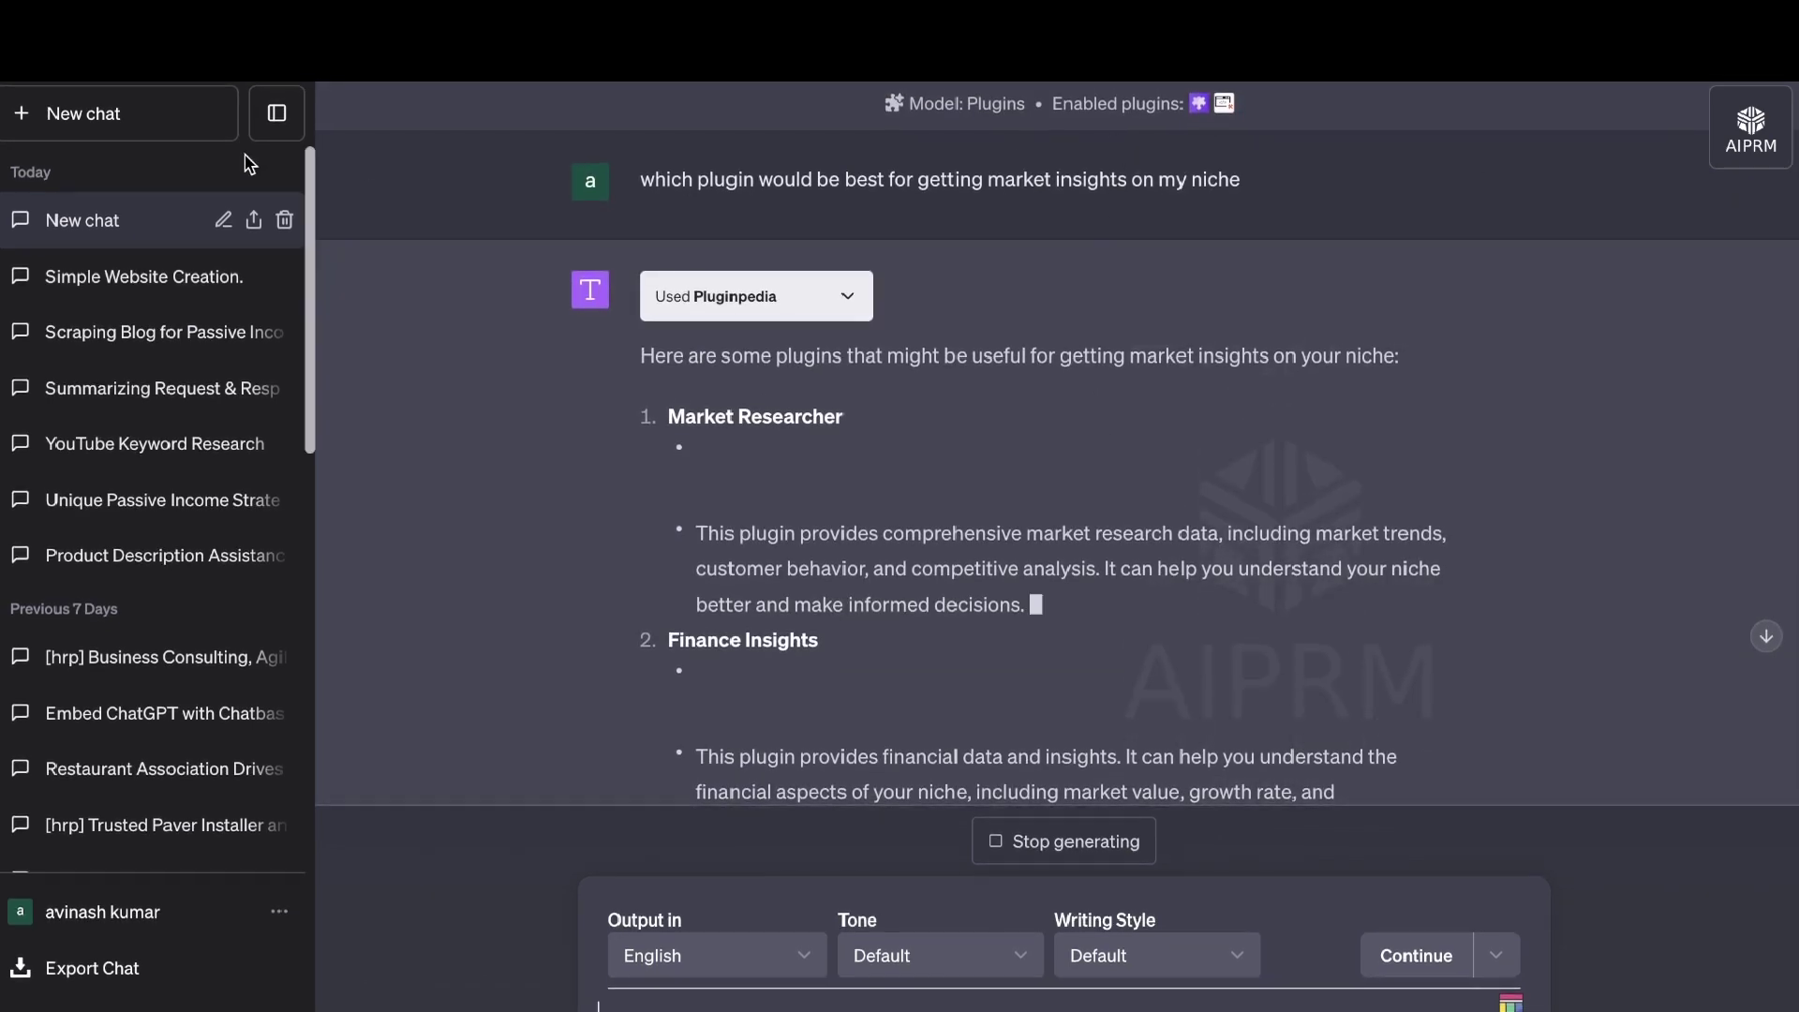
{"action": "left_click", "coordinate": [84, 118]}
{"action": "scroll", "coordinate": [1226, 207], "scroll_direction": "down", "scroll_amount": 10}
Step: Switch the chat to the GPT-4 Plugins model and look over the enabled plugins
{"action": "scroll", "coordinate": [1226, 206], "scroll_direction": "up", "scroll_amount": 10}
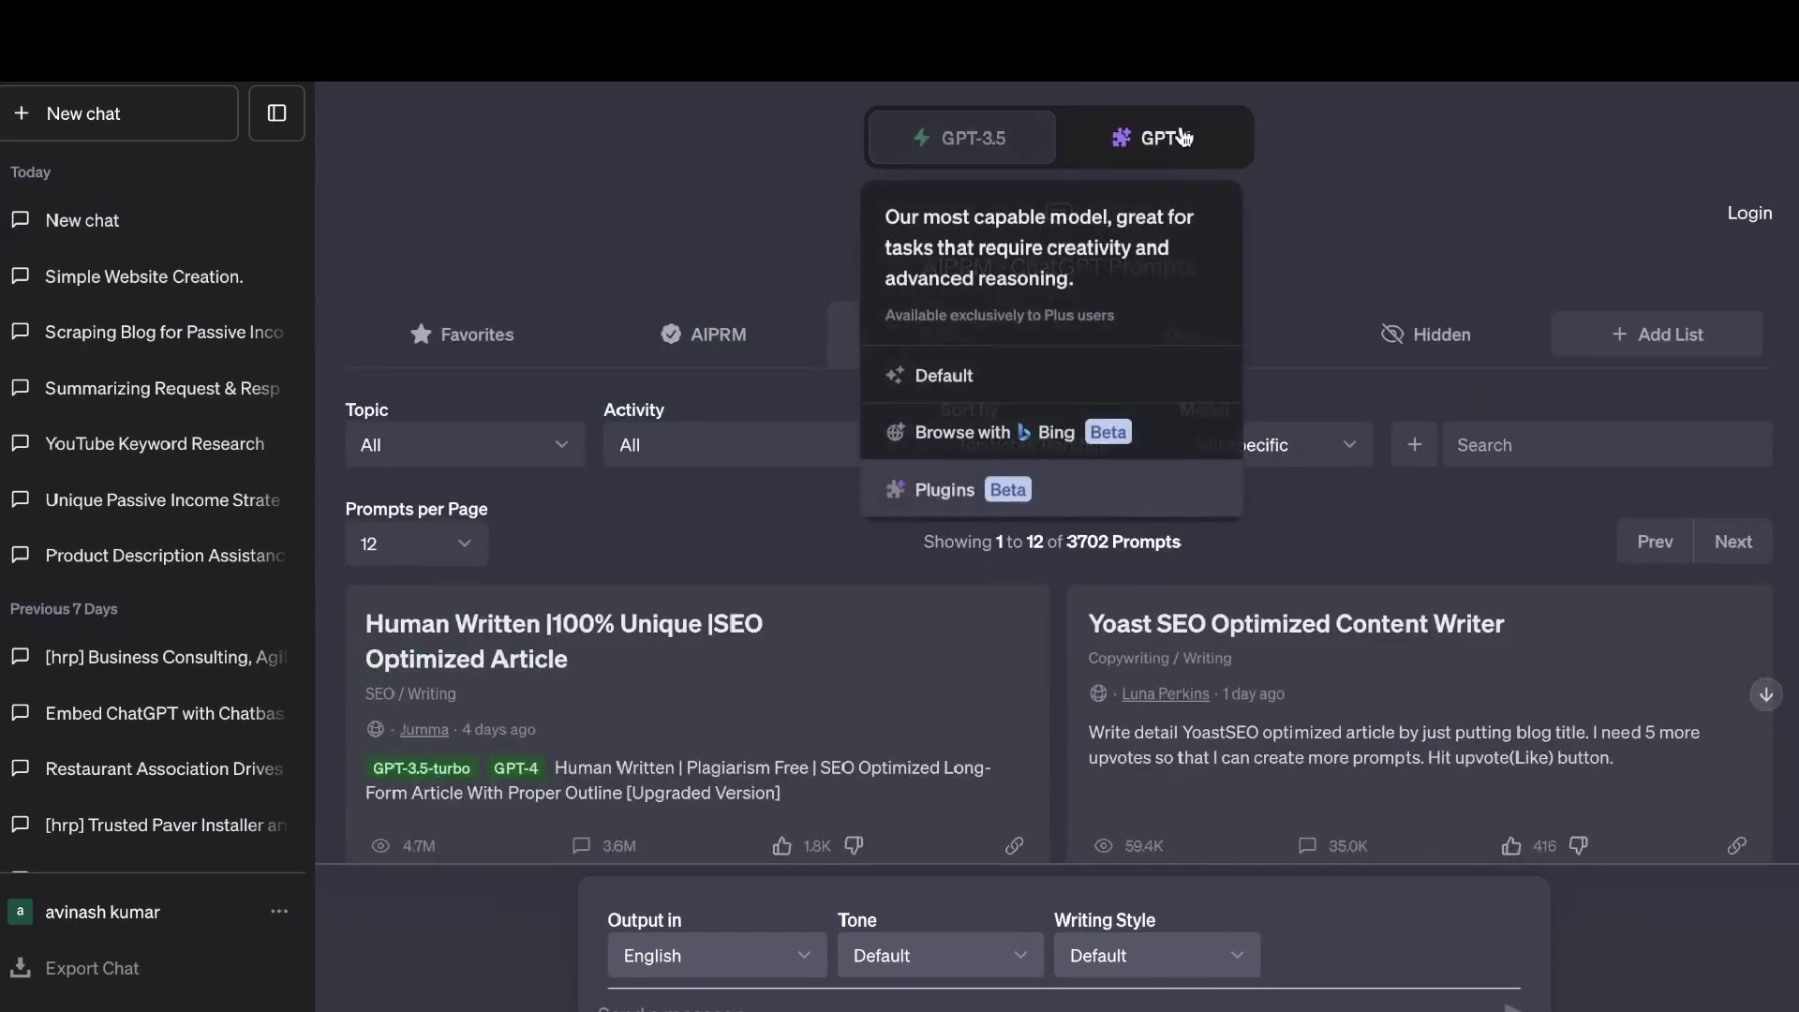
{"action": "left_click", "coordinate": [1180, 138]}
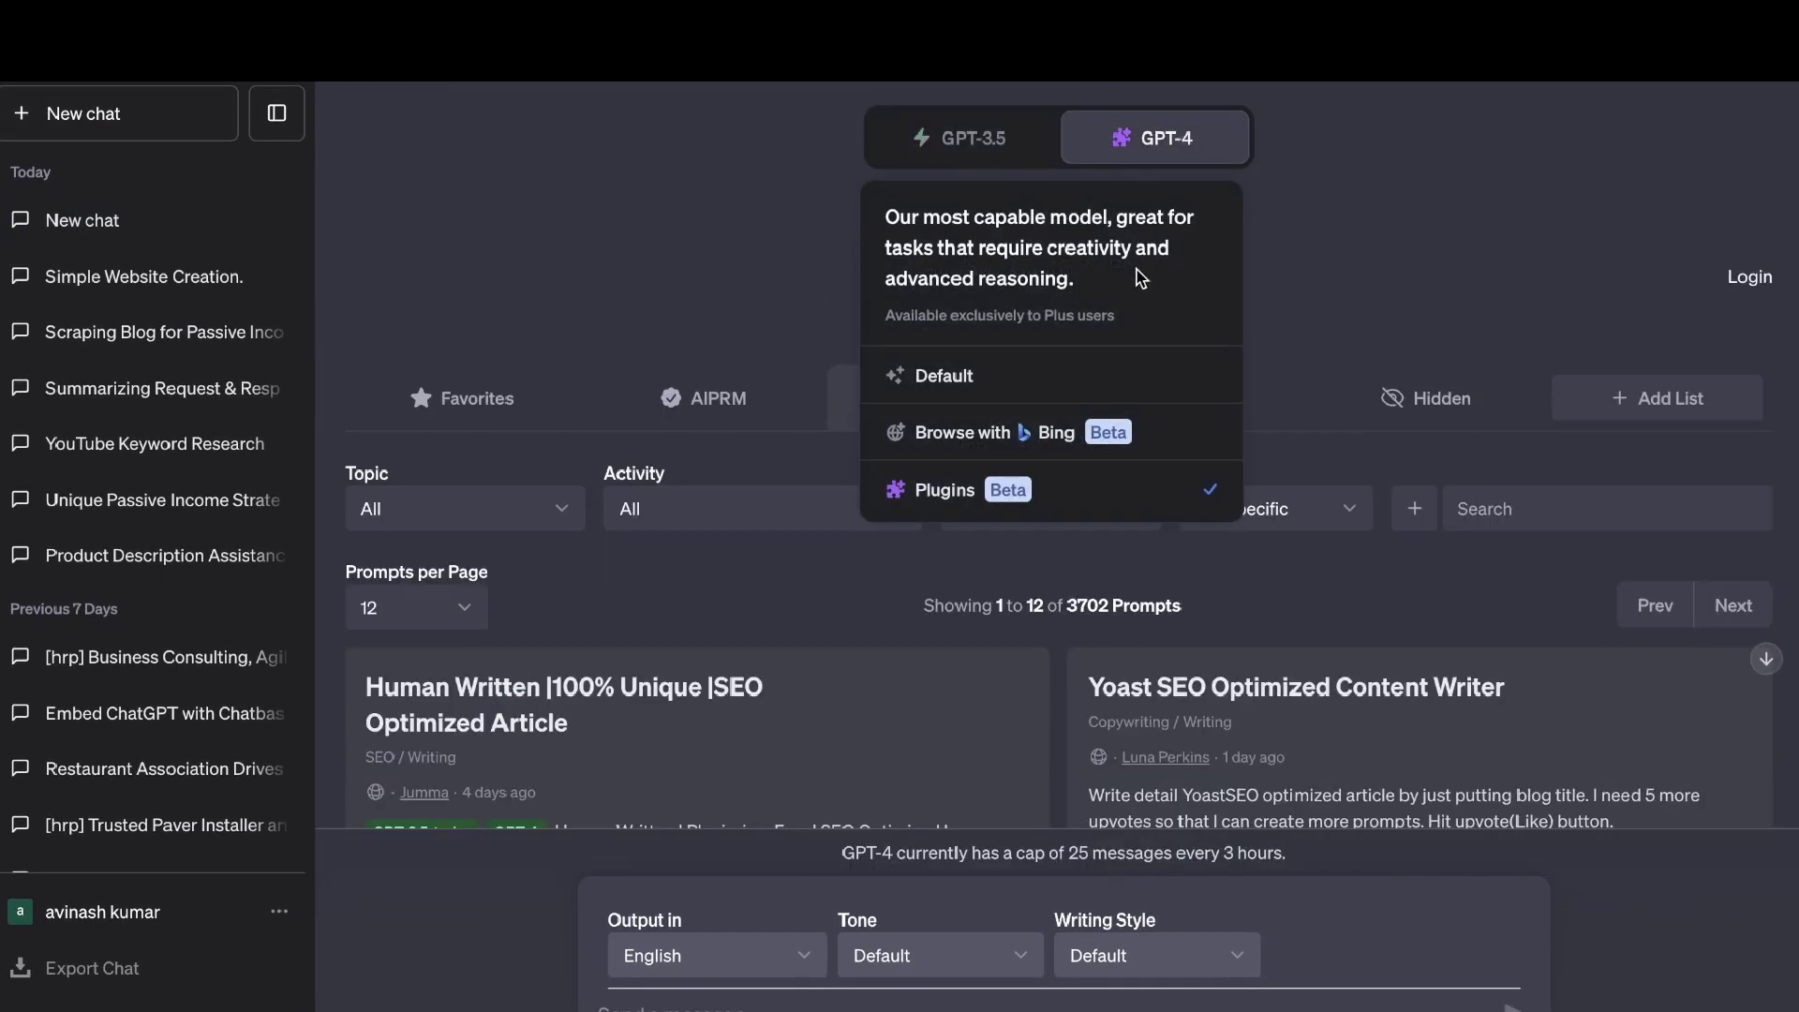
{"action": "left_click", "coordinate": [1091, 205]}
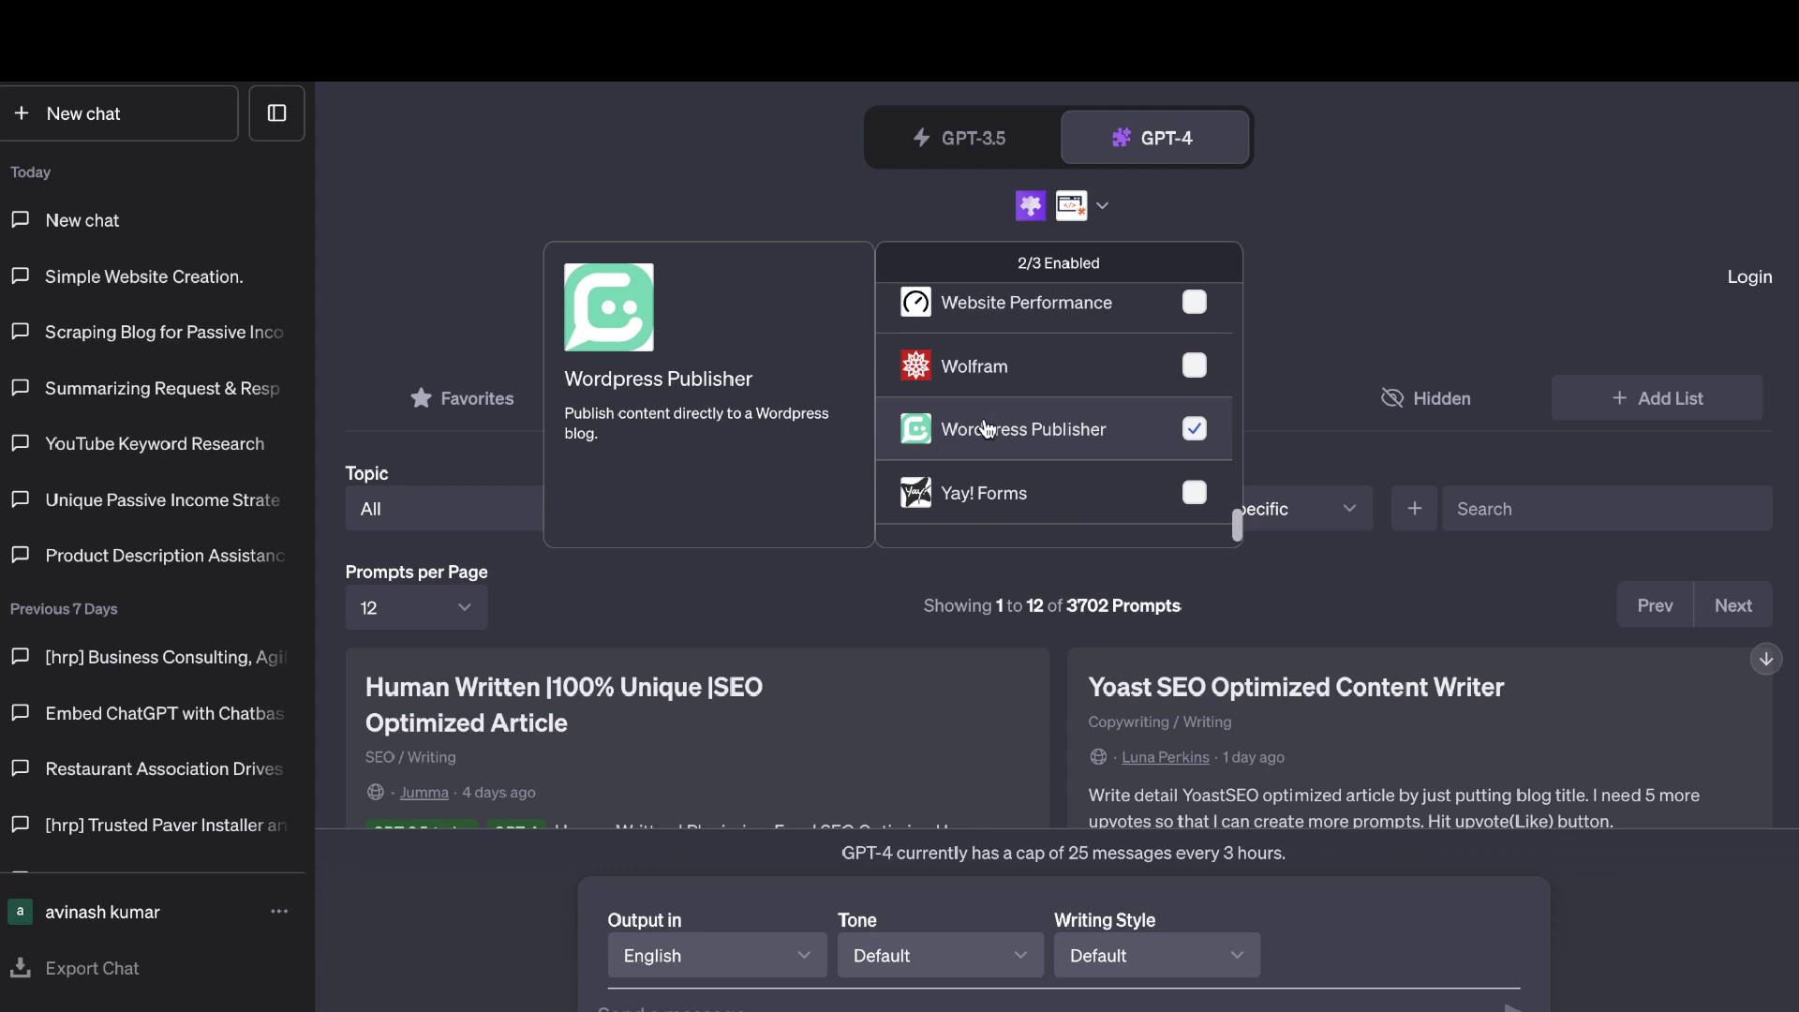
{"action": "left_click", "coordinate": [1291, 214]}
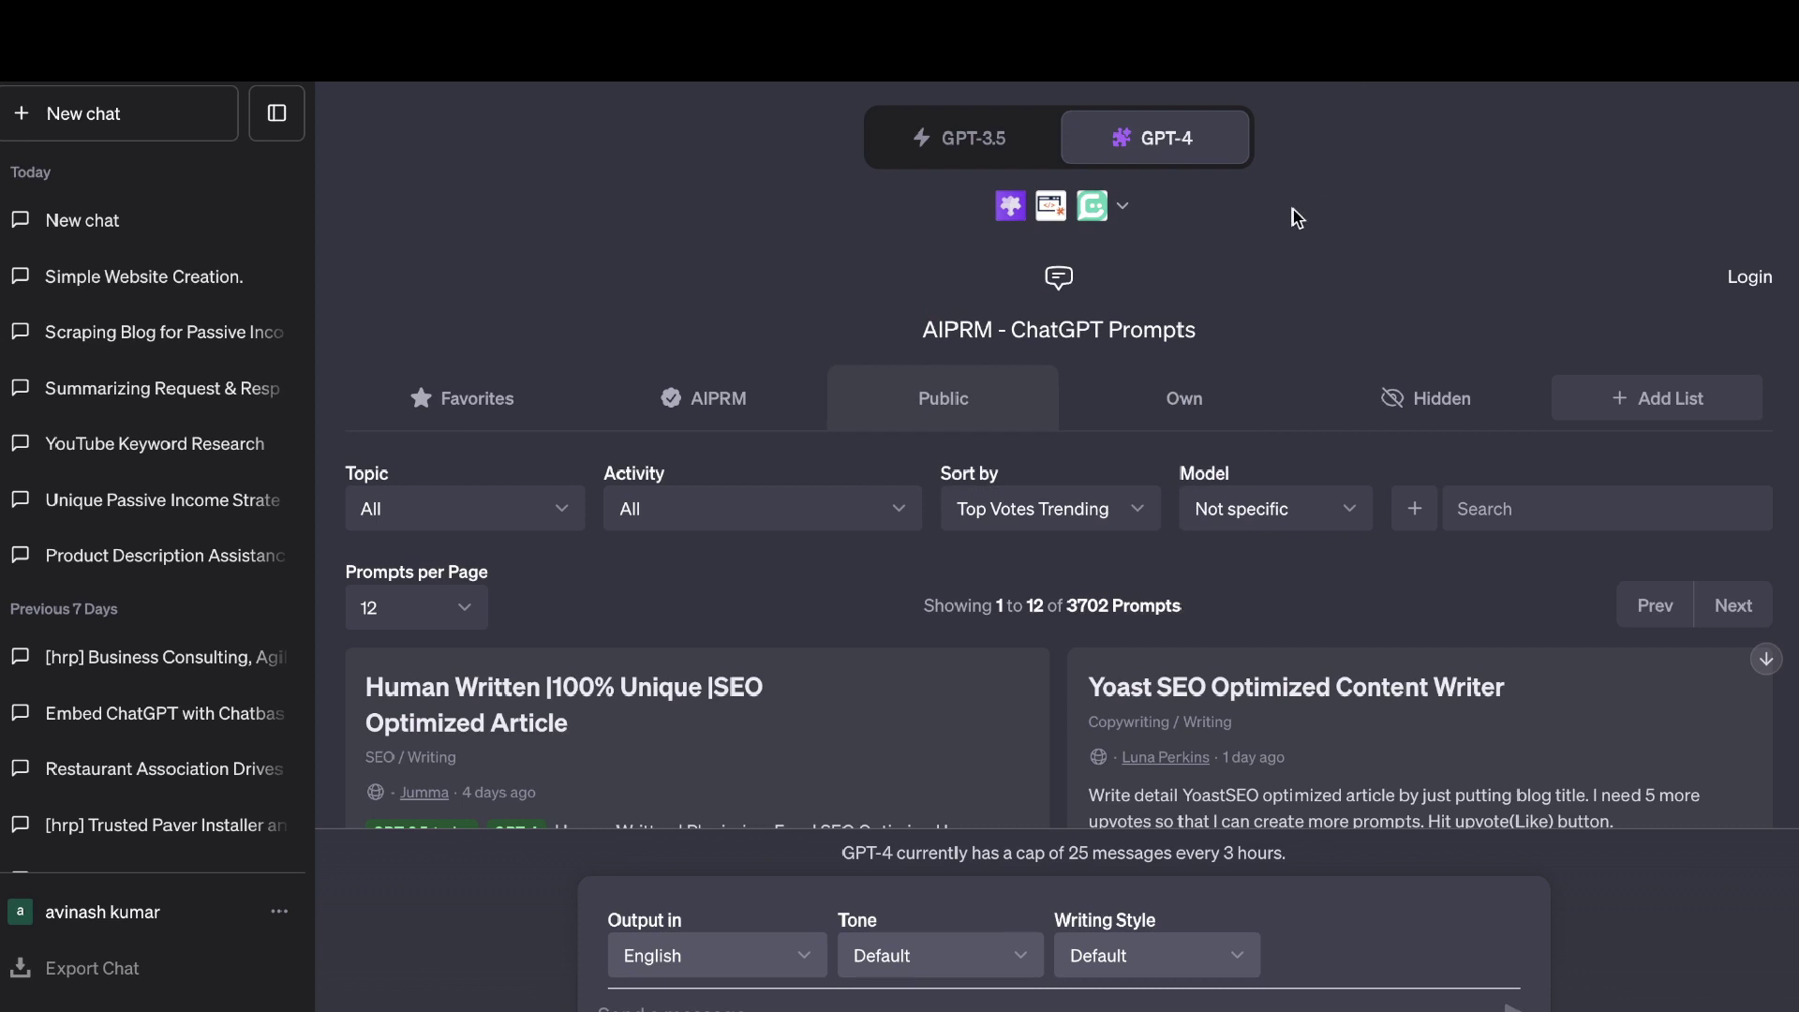
Step: Enable Wordpress Publisher alongside Pluginpedia, then go to the Plugin store
{"action": "mouse_move", "coordinate": [954, 668]}
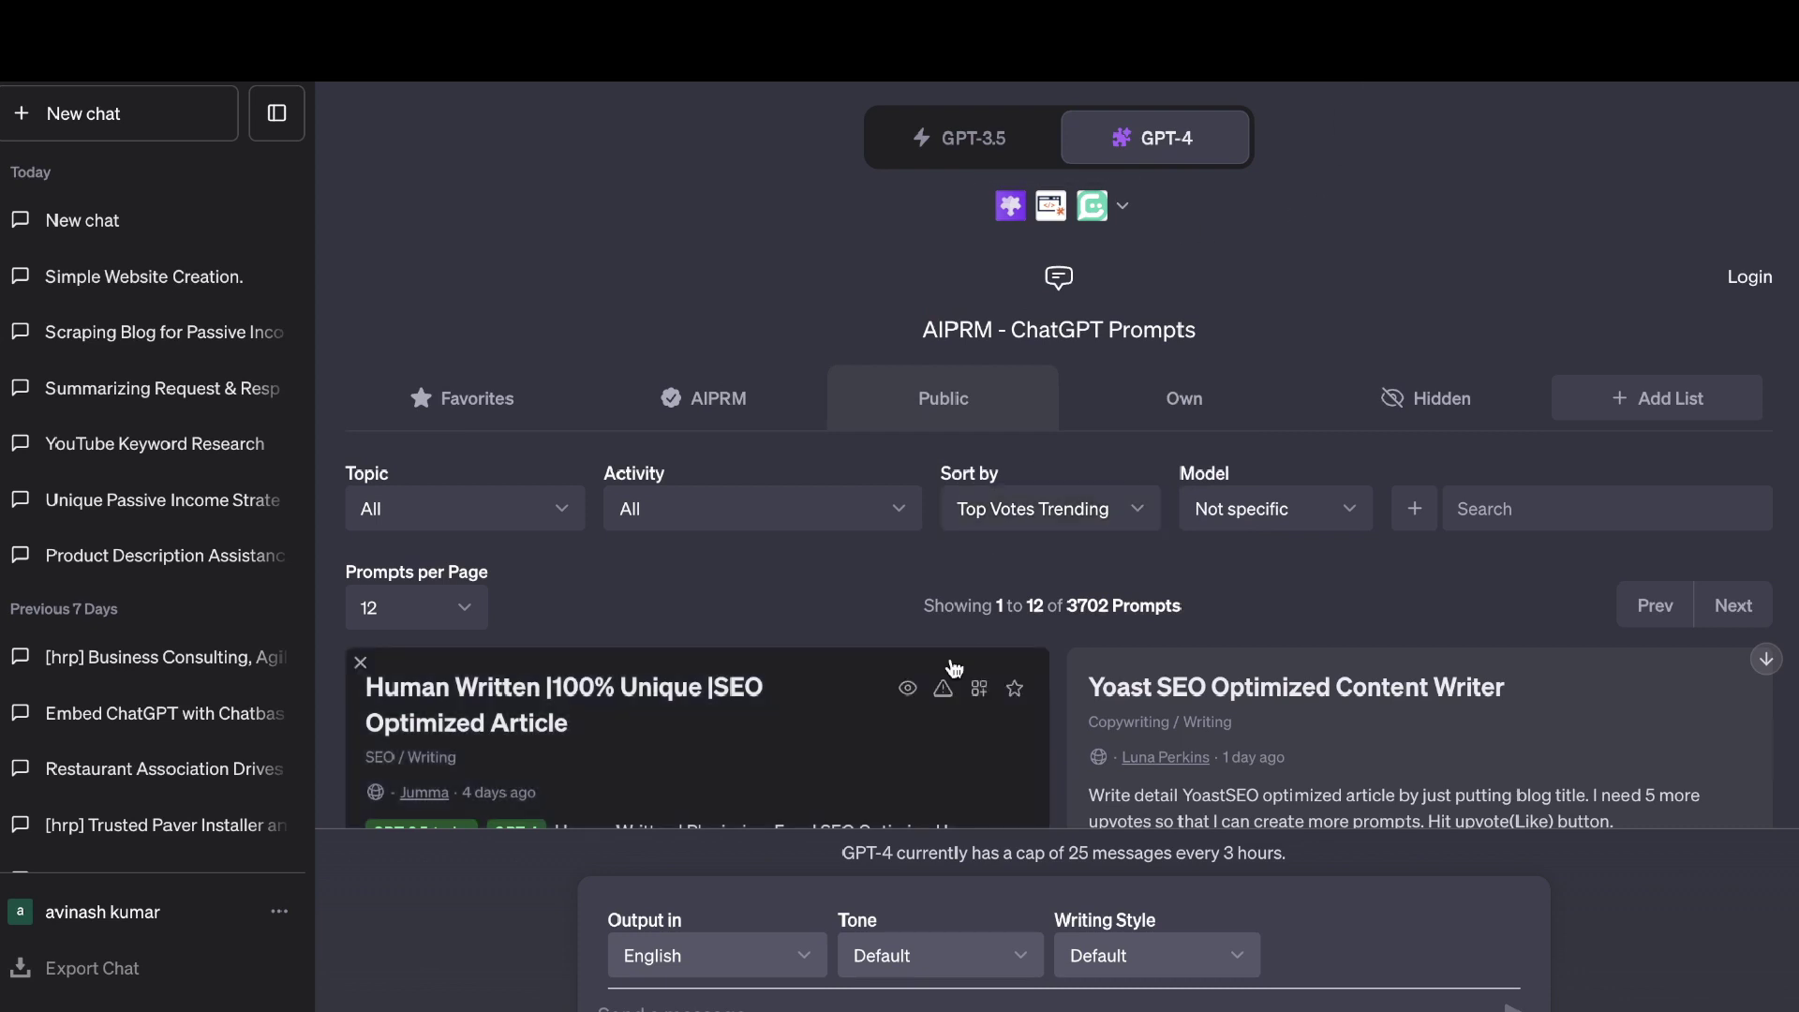
{"action": "left_click", "coordinate": [1122, 205]}
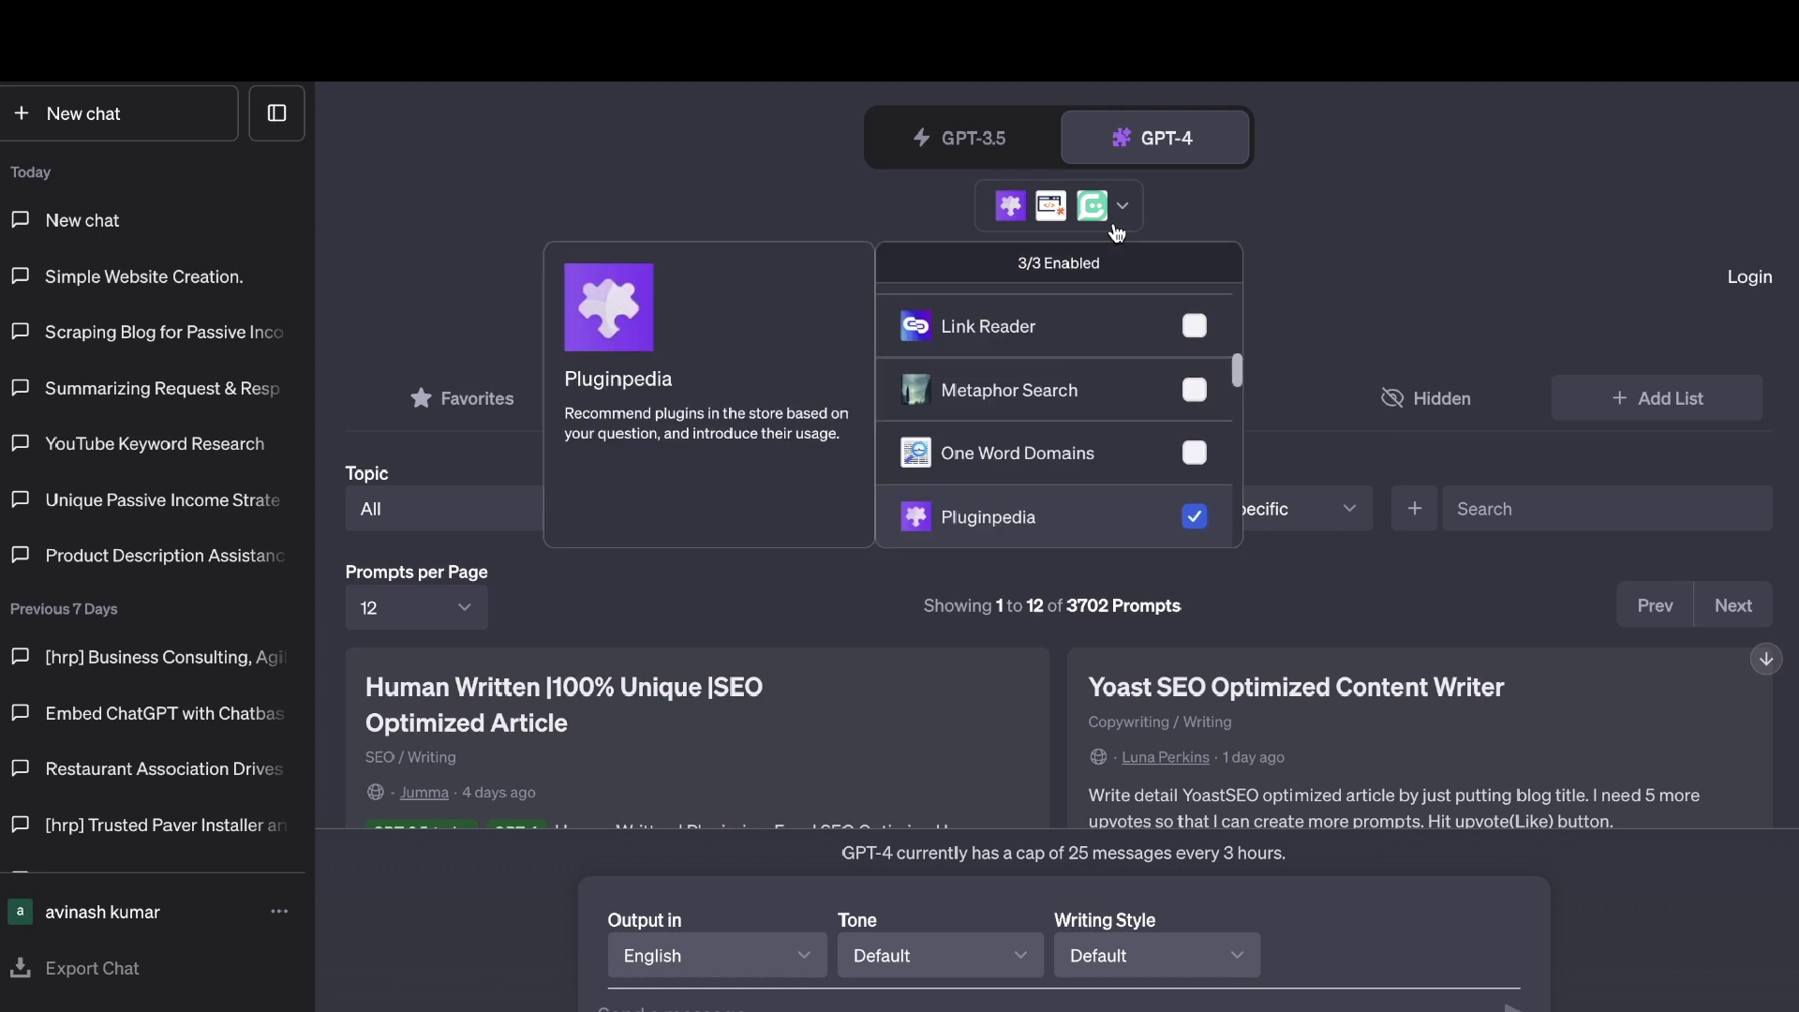
{"action": "scroll", "coordinate": [1057, 441], "scroll_direction": "down", "scroll_amount": 1}
{"action": "scroll", "coordinate": [1057, 440], "scroll_direction": "down", "scroll_amount": 5}
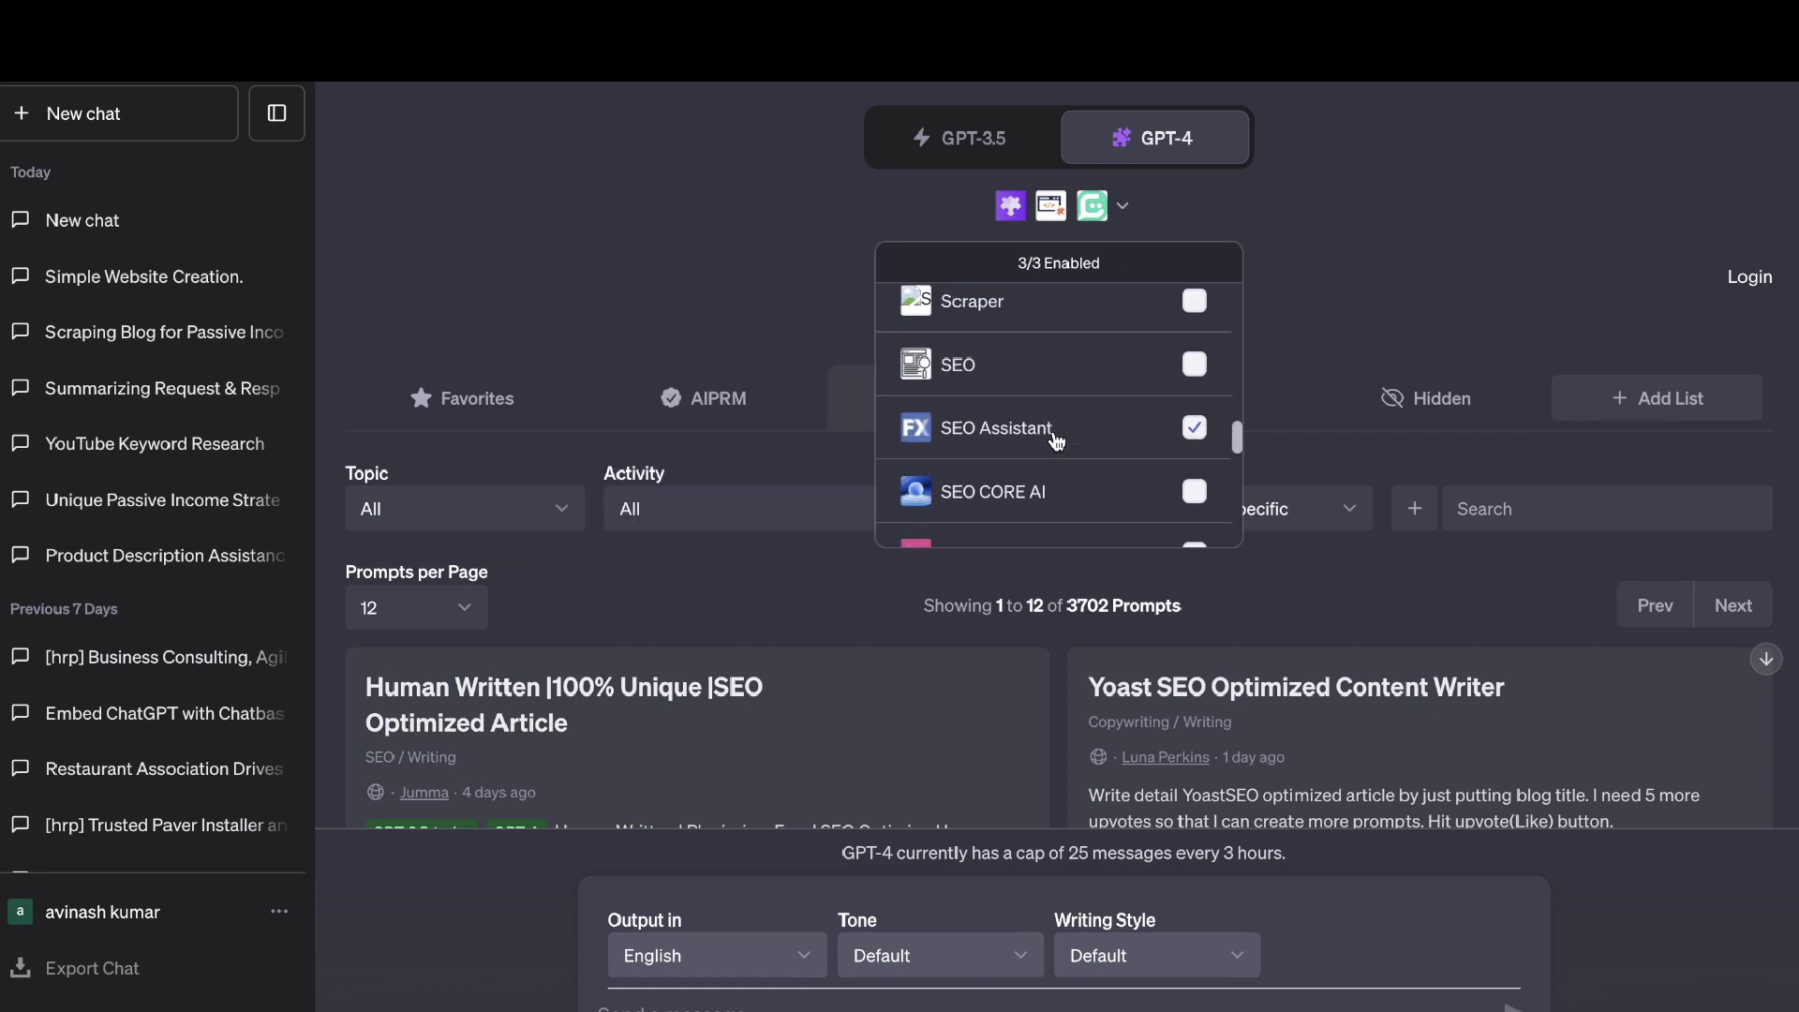
{"action": "scroll", "coordinate": [1057, 440], "scroll_direction": "down", "scroll_amount": 7}
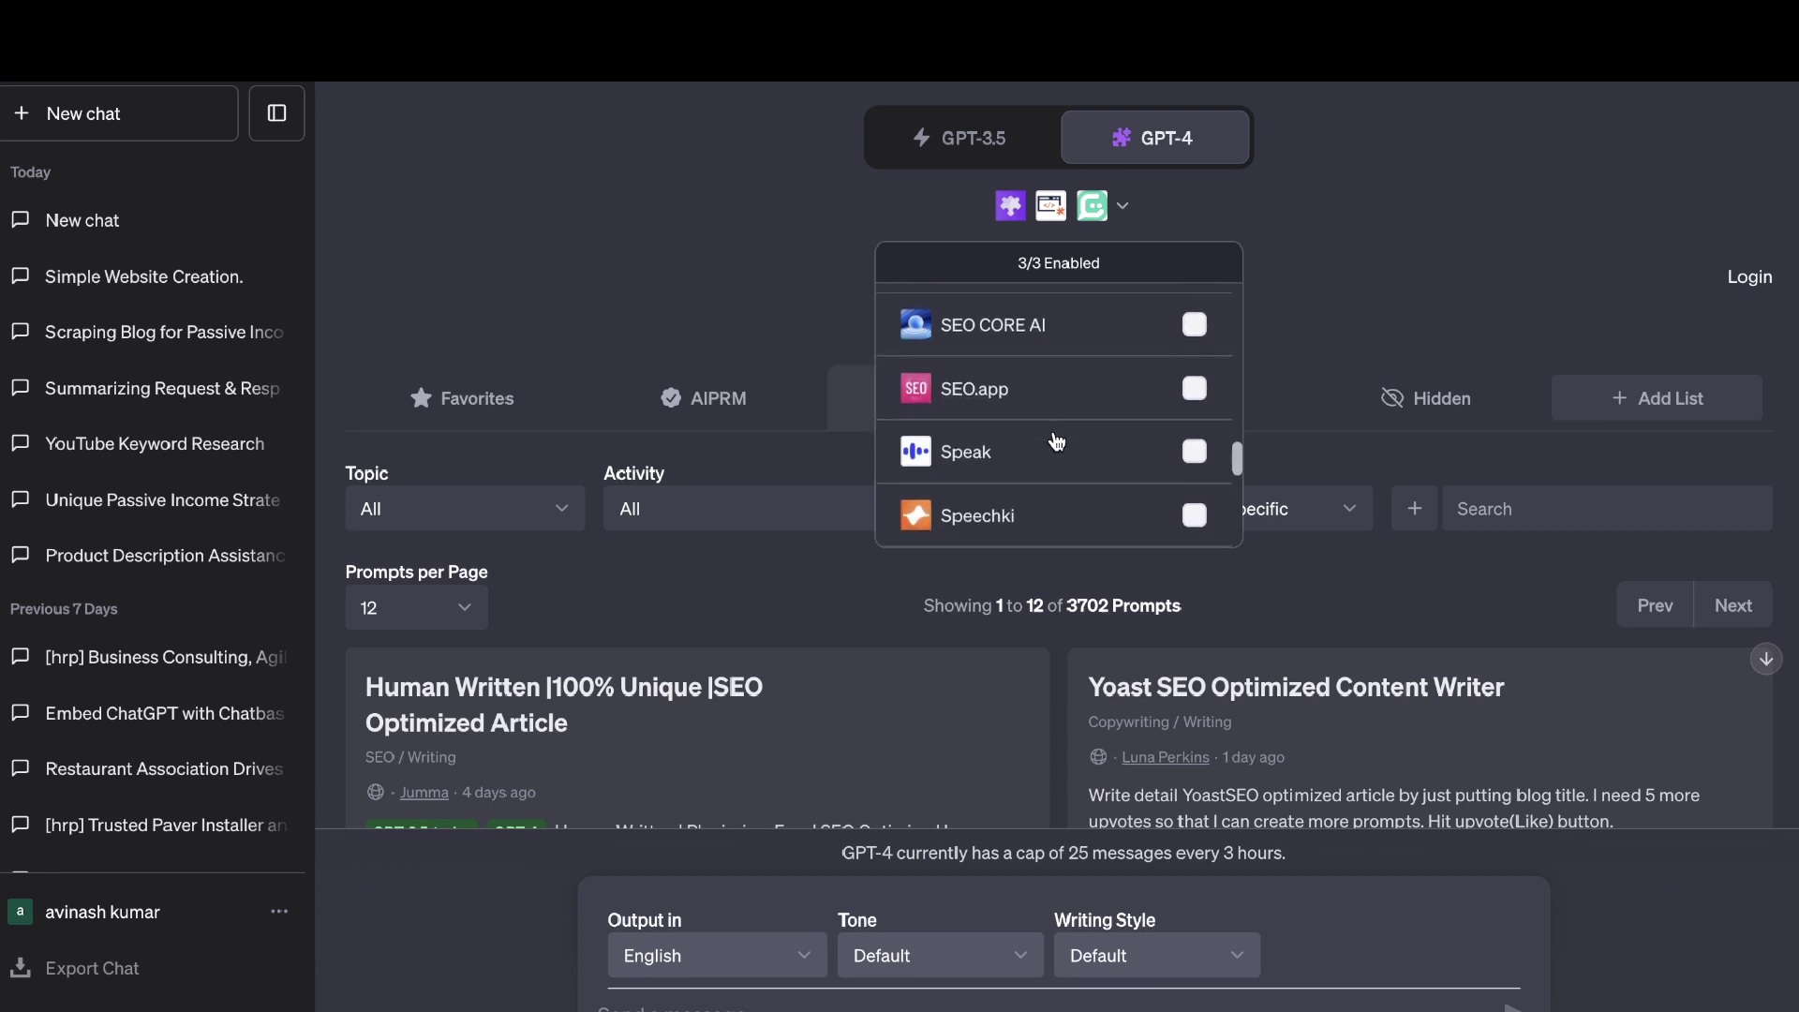
{"action": "scroll", "coordinate": [1057, 440], "scroll_direction": "down", "scroll_amount": 2}
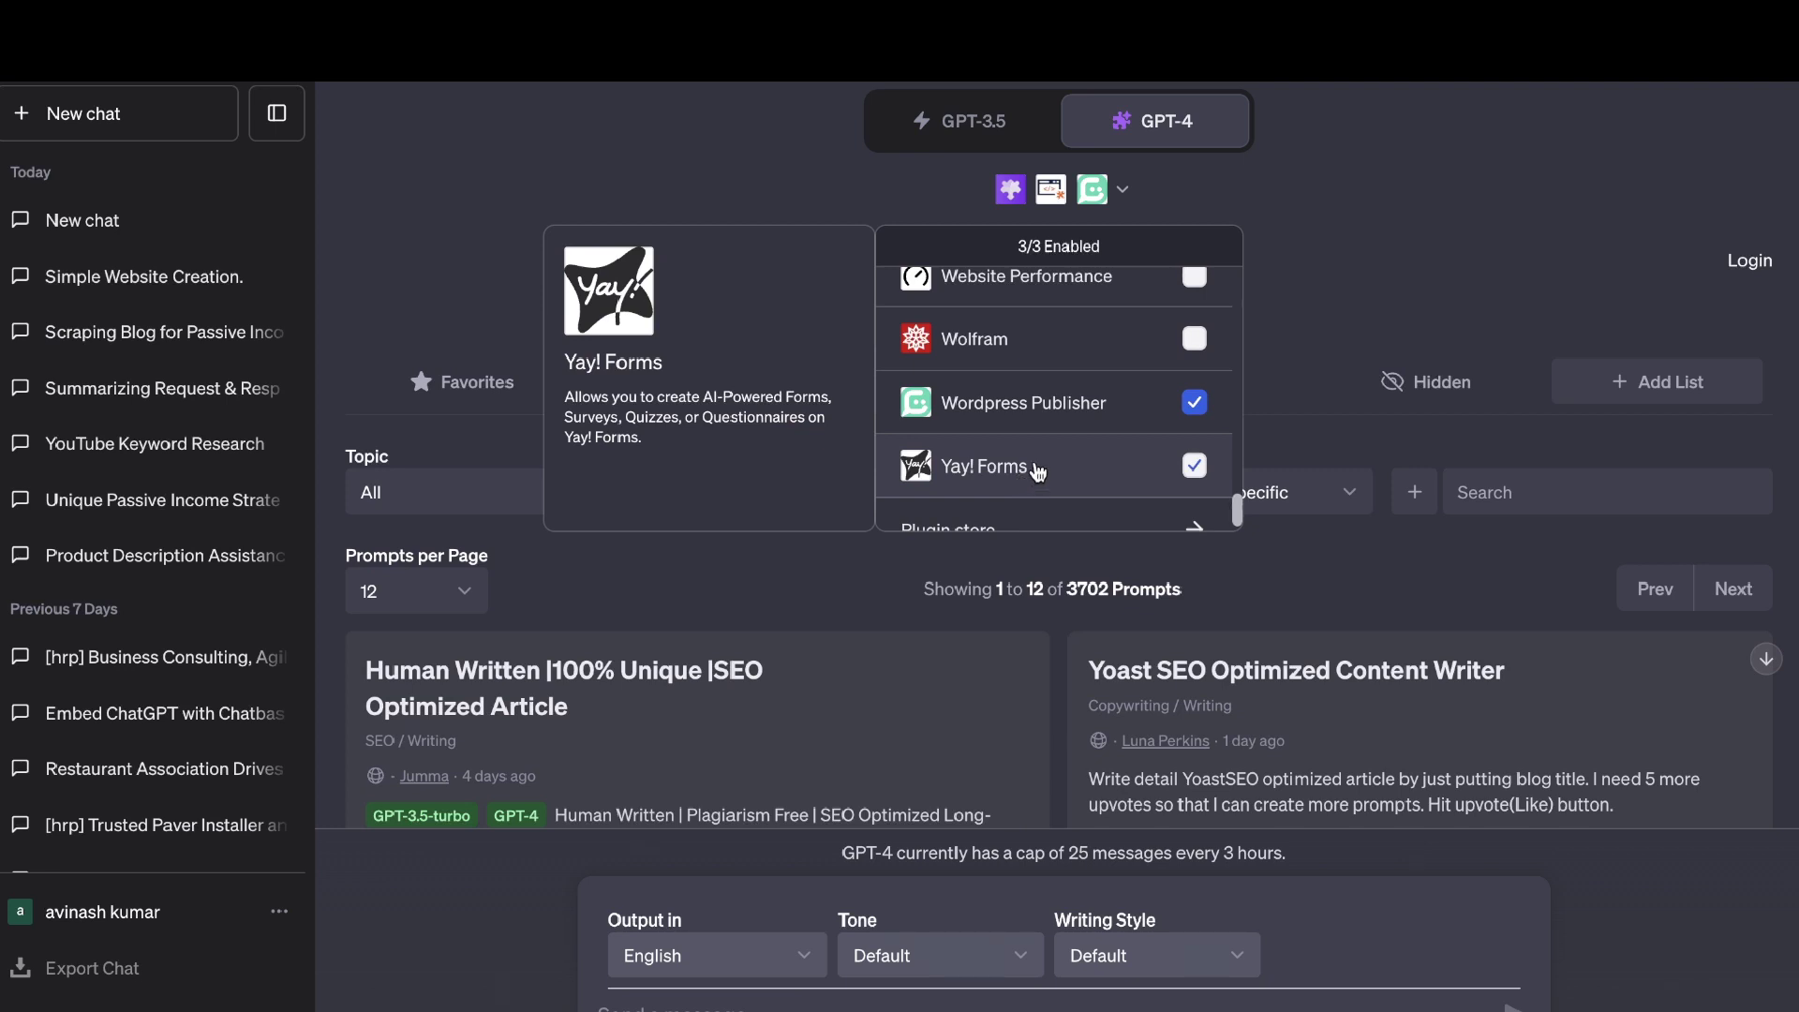
{"action": "scroll", "coordinate": [1044, 399], "scroll_direction": "up", "scroll_amount": 3}
{"action": "scroll", "coordinate": [1044, 398], "scroll_direction": "up", "scroll_amount": 8}
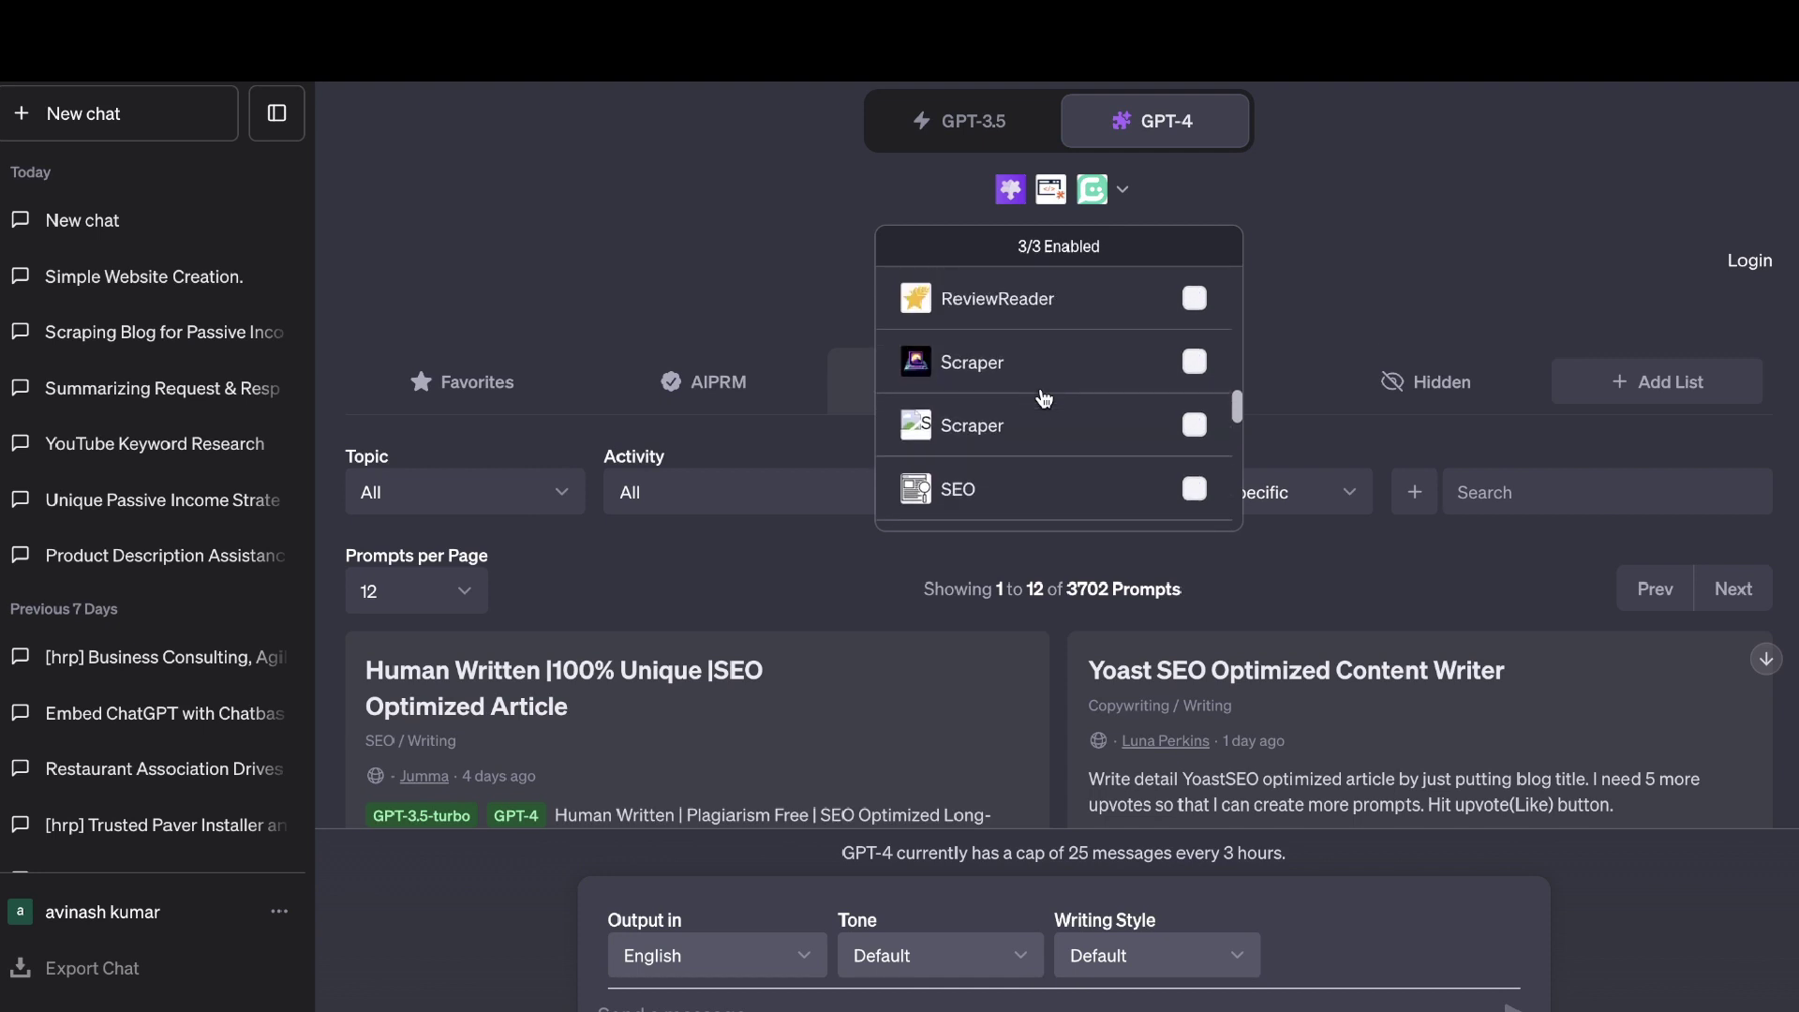
{"action": "left_click", "coordinate": [1072, 388]}
{"action": "scroll", "coordinate": [1072, 390], "scroll_direction": "down", "scroll_amount": 10}
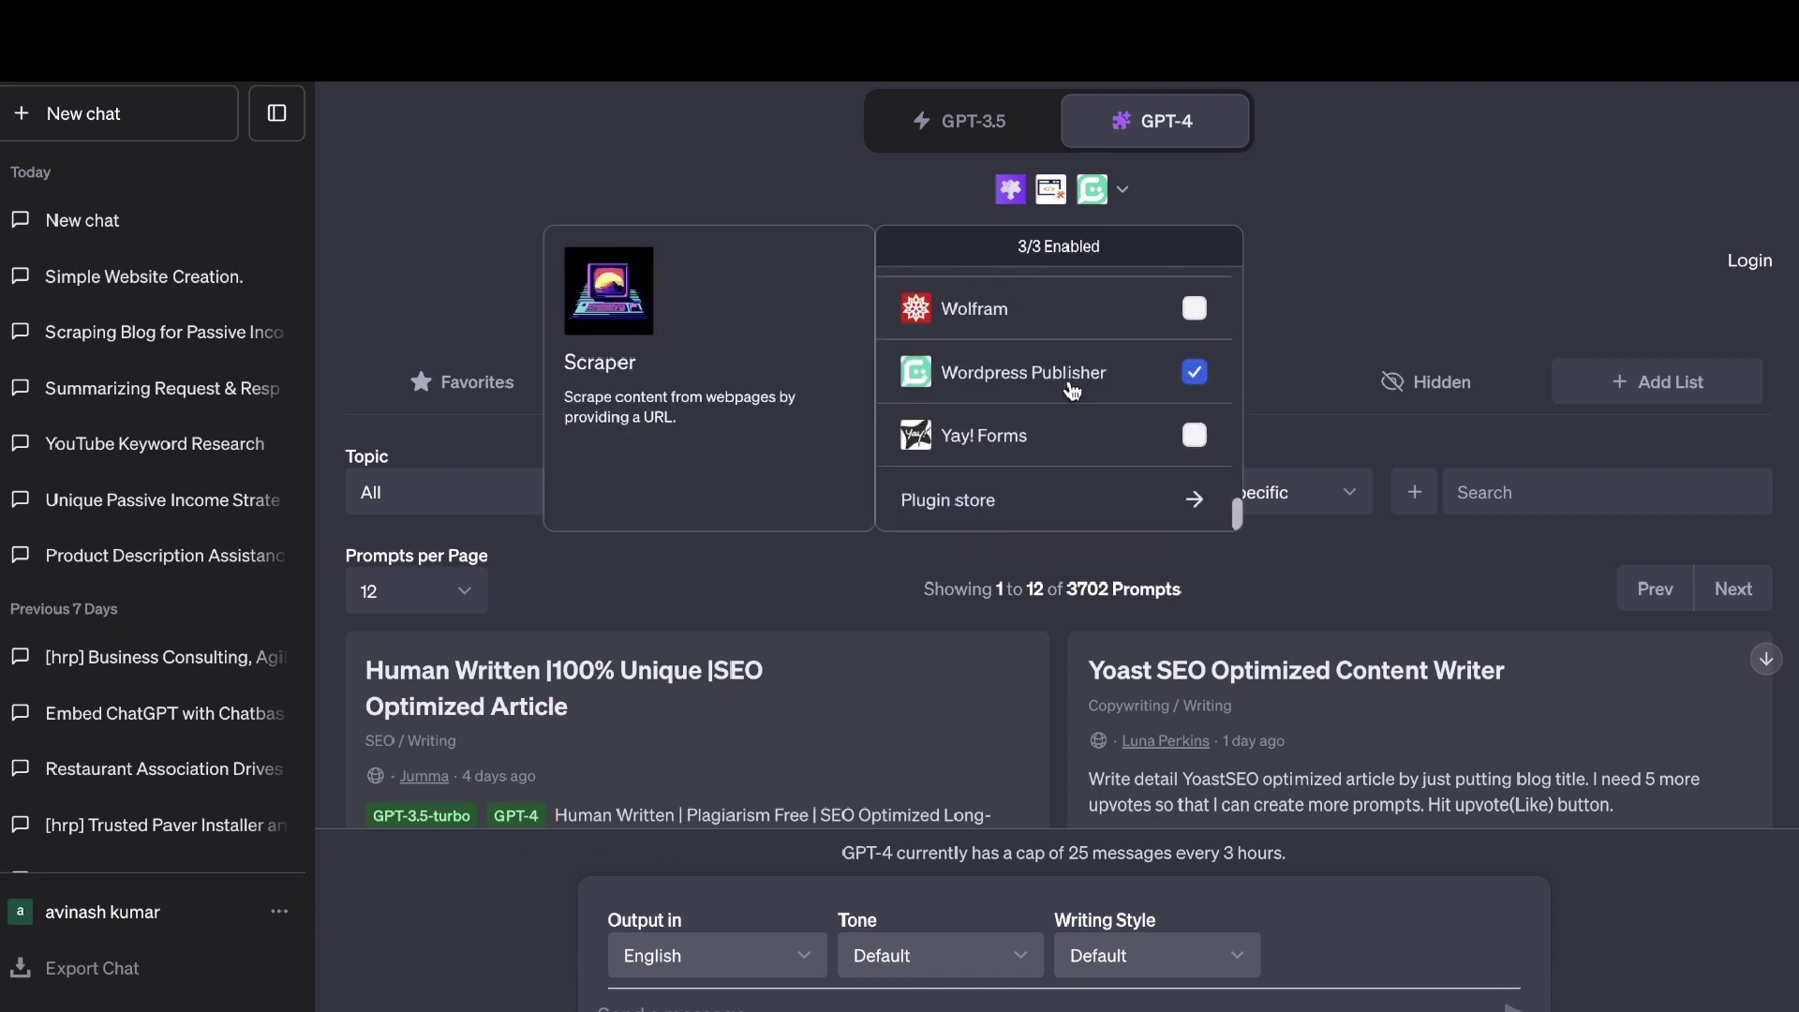
{"action": "left_click", "coordinate": [1029, 511]}
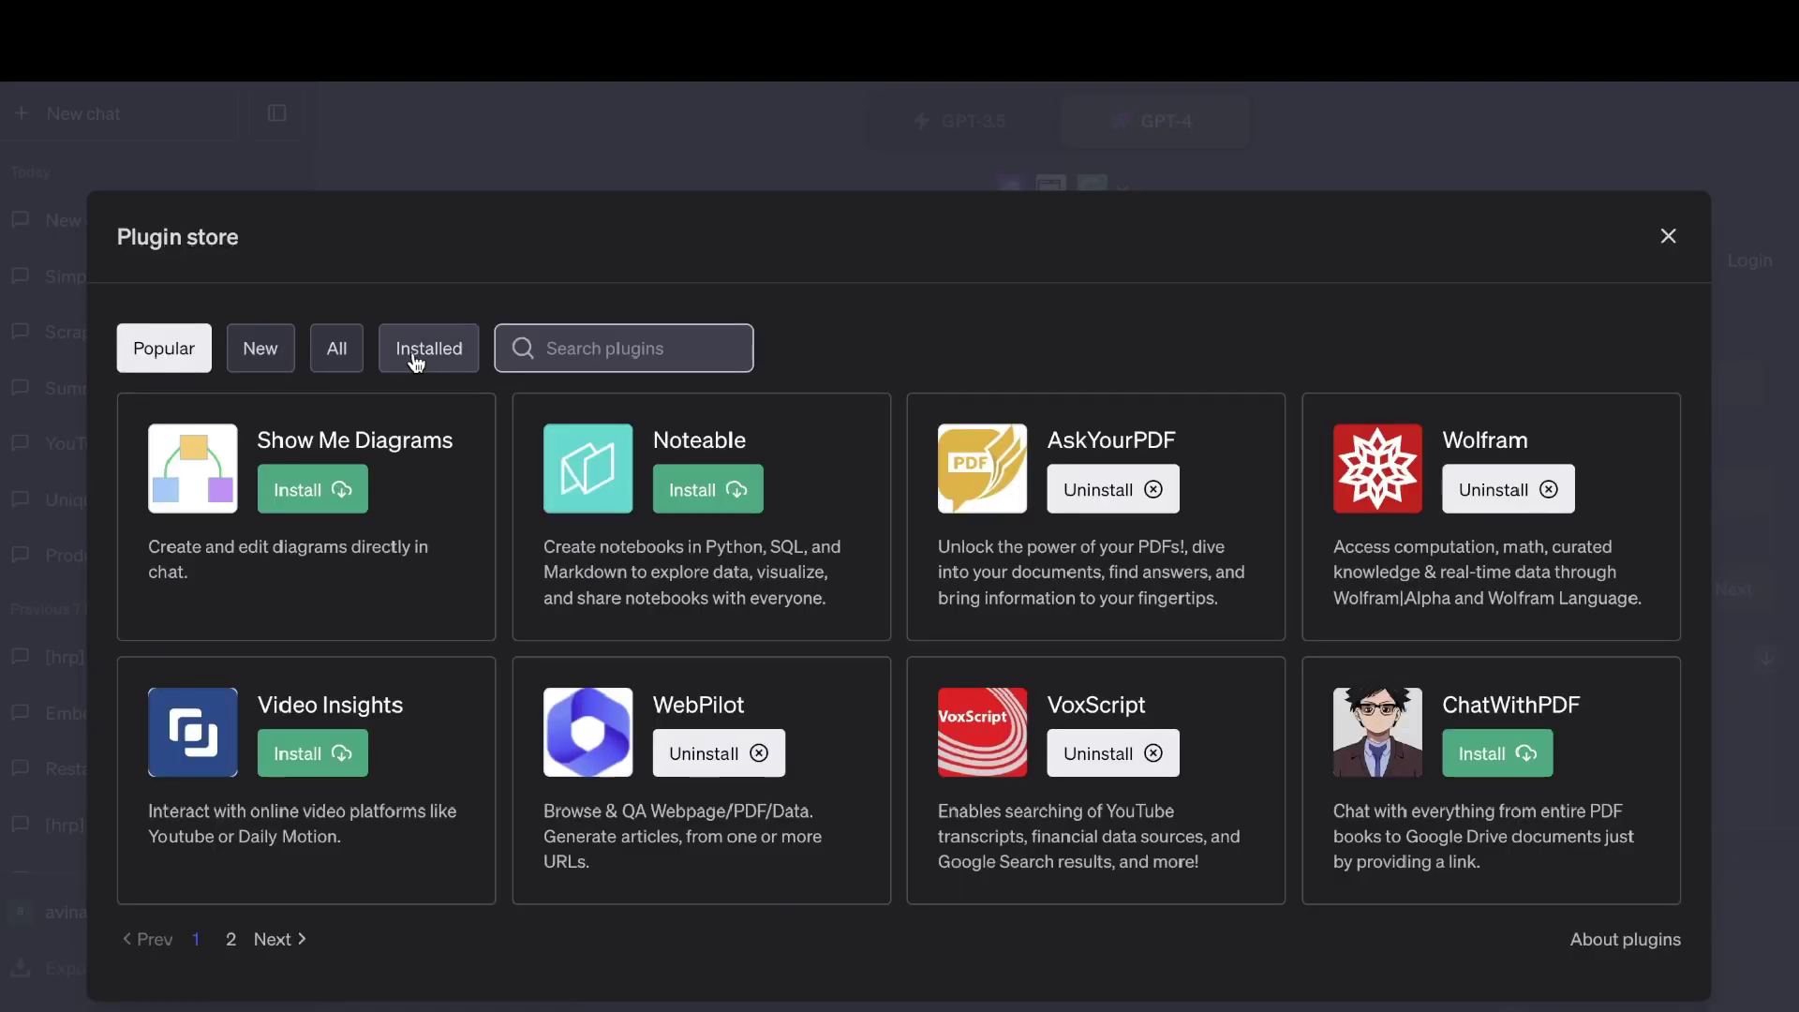
Step: Show all plugins in the store and page through to page 19, starting with Clay and ImageSearch
{"action": "left_click", "coordinate": [339, 356]}
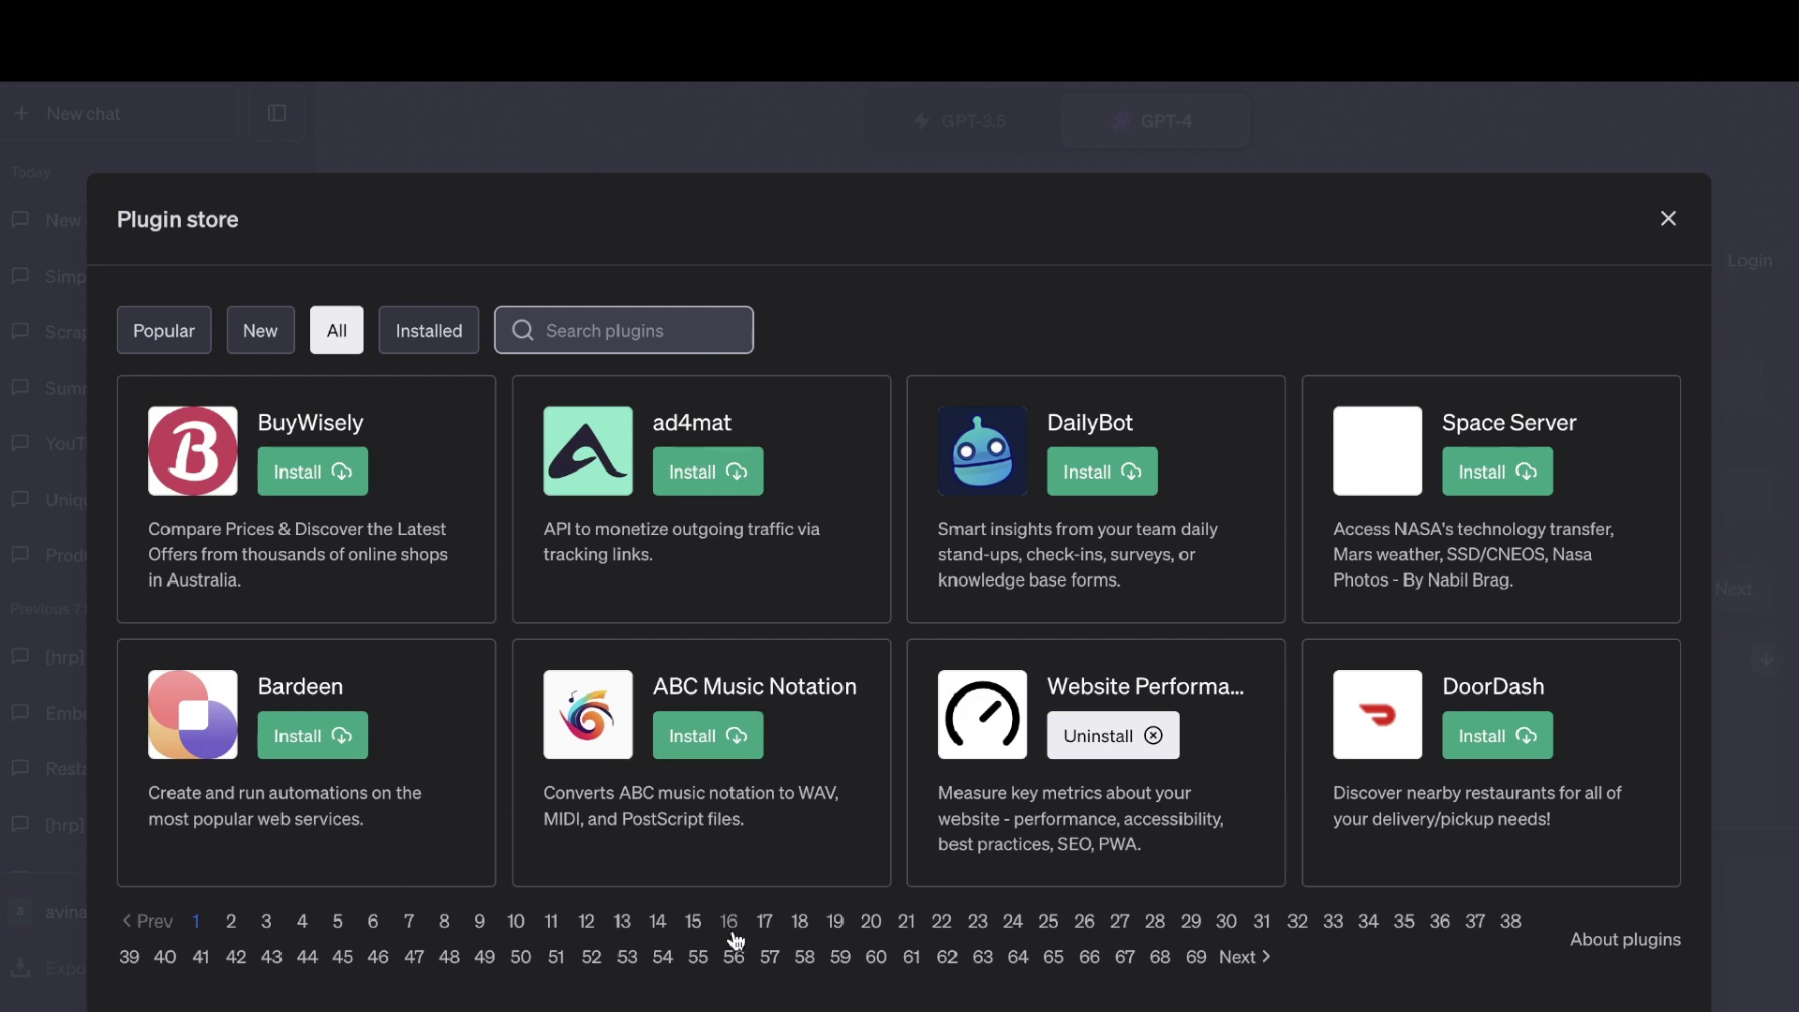
{"action": "left_click", "coordinate": [797, 922]}
{"action": "left_click", "coordinate": [836, 922]}
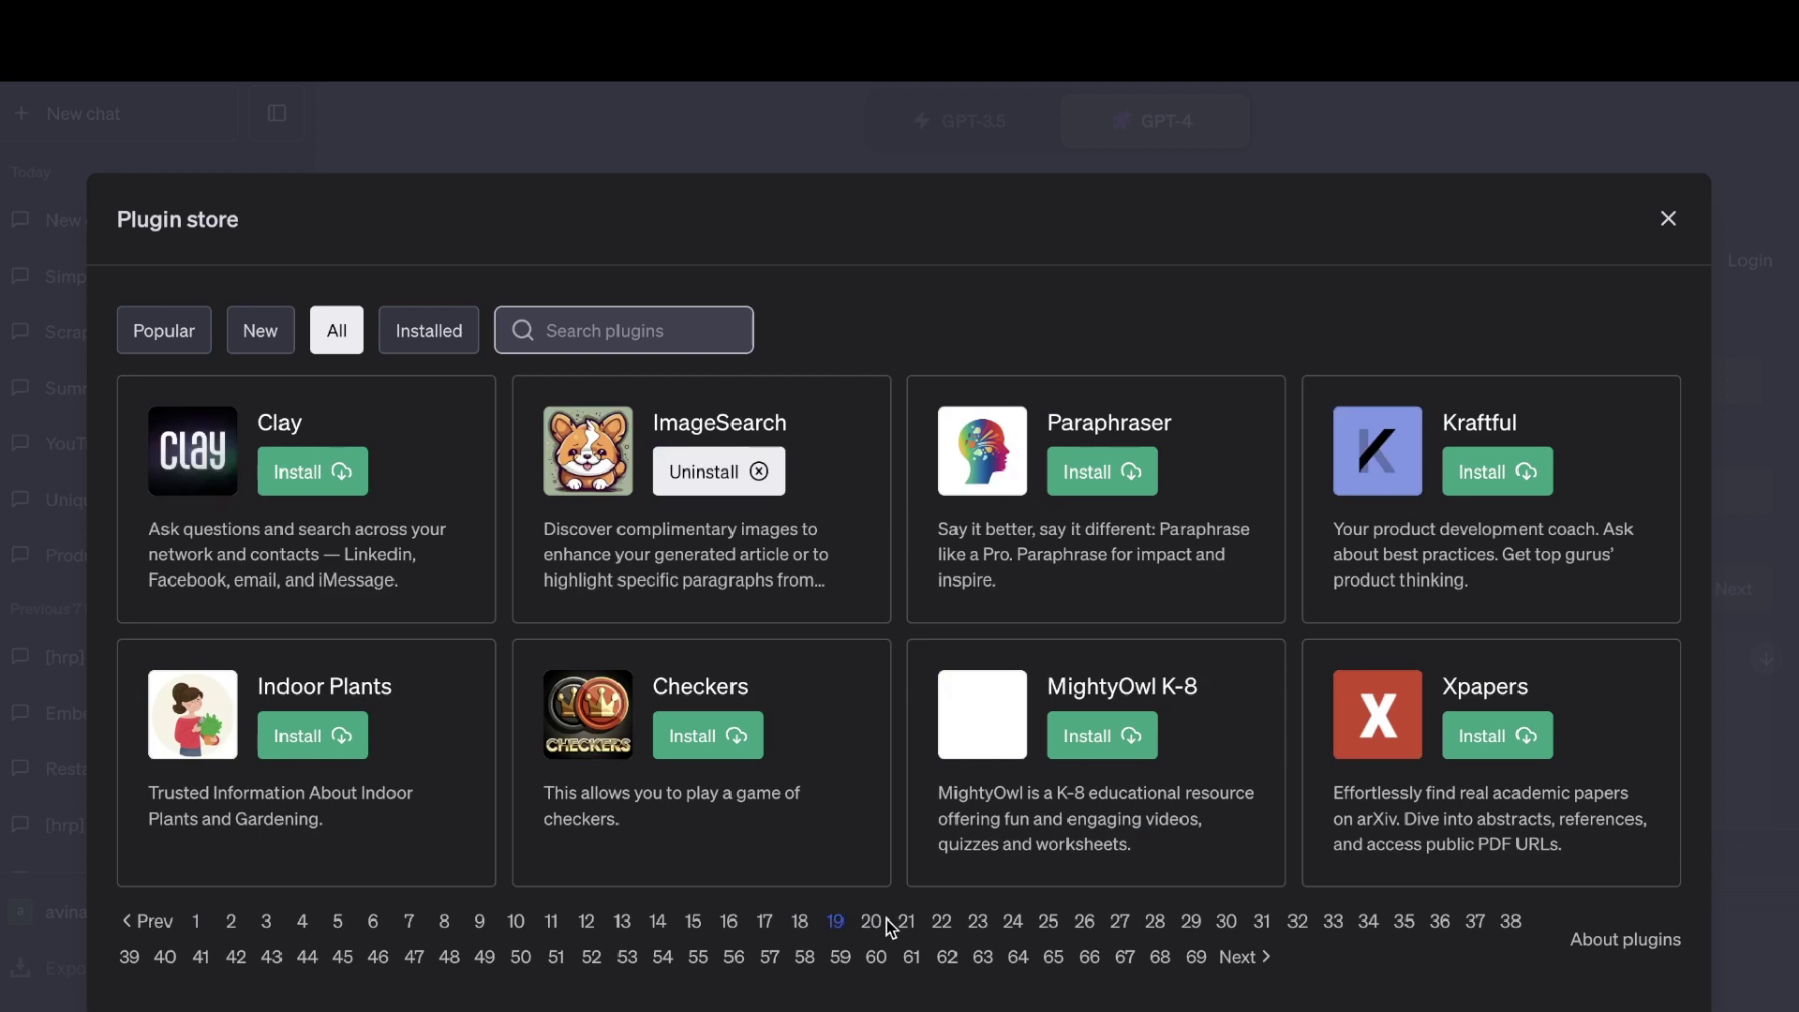